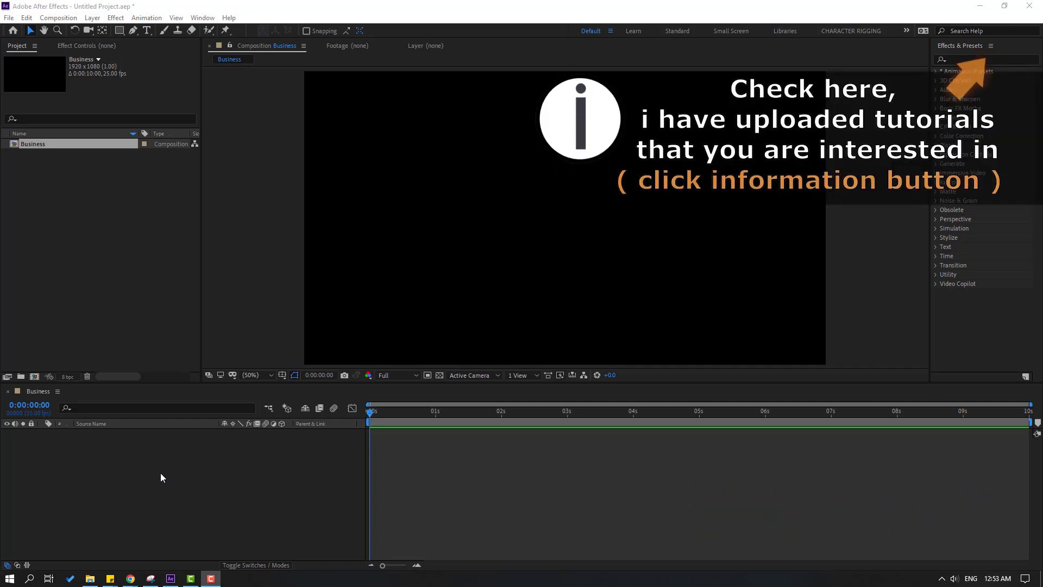
Step: Create a new solid layer named BG in the Business comp
{"action": "right_click", "coordinate": [144, 470]}
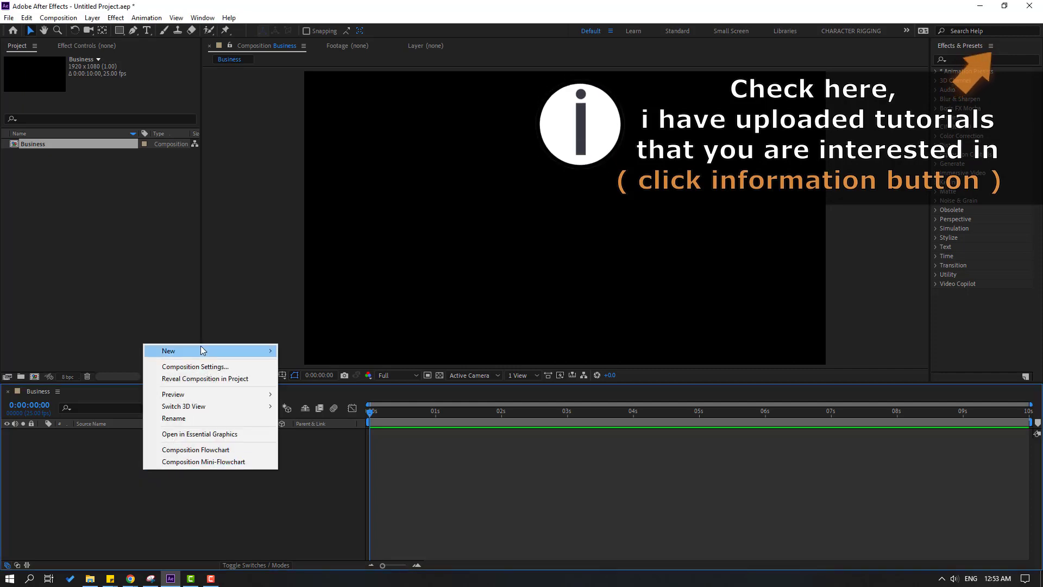
{"action": "mouse_move", "coordinate": [200, 350]}
{"action": "left_click", "coordinate": [335, 377]}
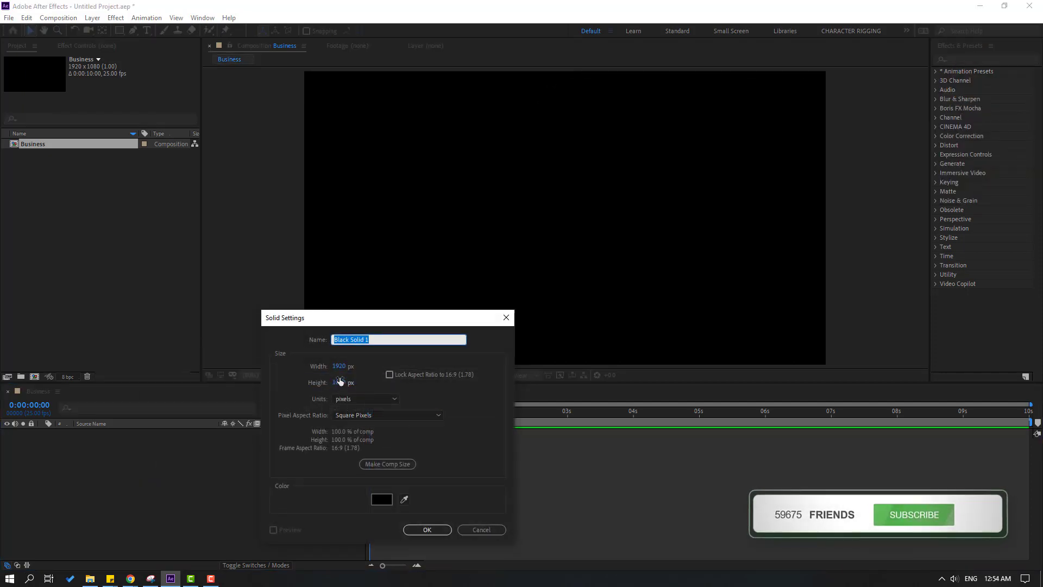
{"action": "type", "text": "BG"}
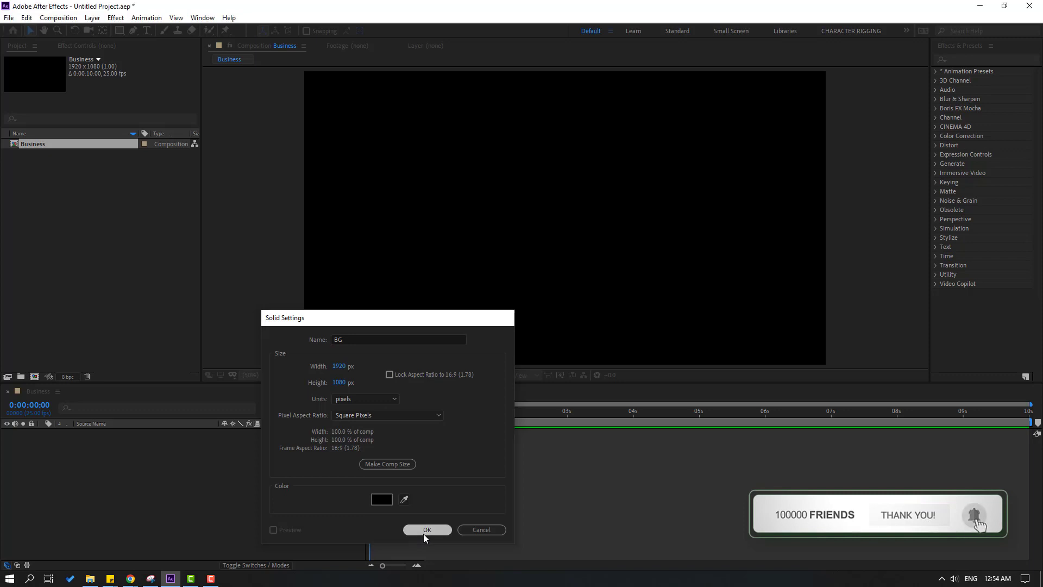
{"action": "left_click", "coordinate": [423, 532]}
Step: Apply a light grey Fill effect to the BG solid and lock the layer
{"action": "left_click", "coordinate": [966, 61]}
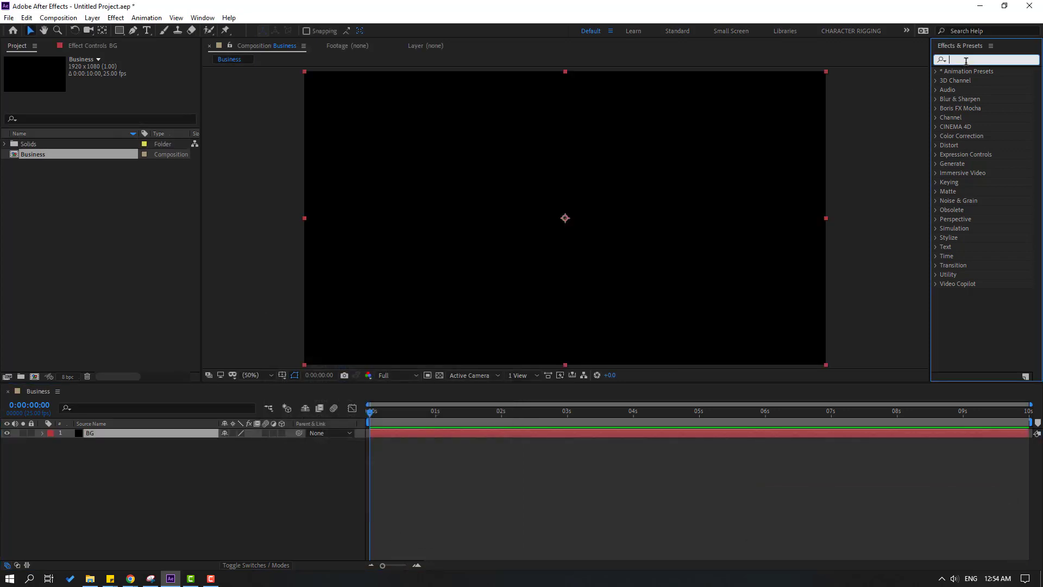
{"action": "type", "text": "fill"}
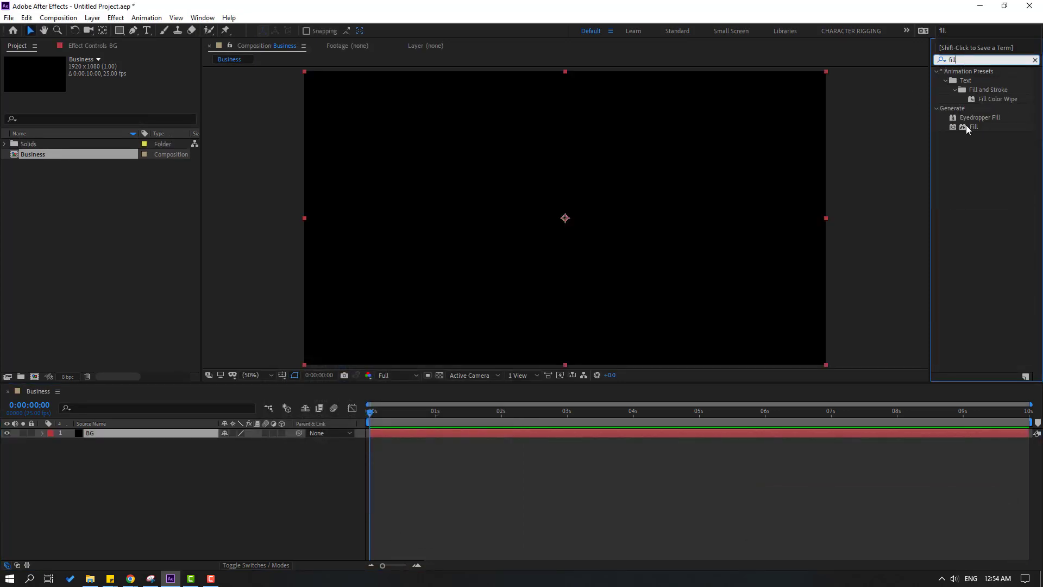
{"action": "left_click_drag", "start_coordinate": [970, 129], "coordinate": [109, 432]}
{"action": "left_click", "coordinate": [115, 96]}
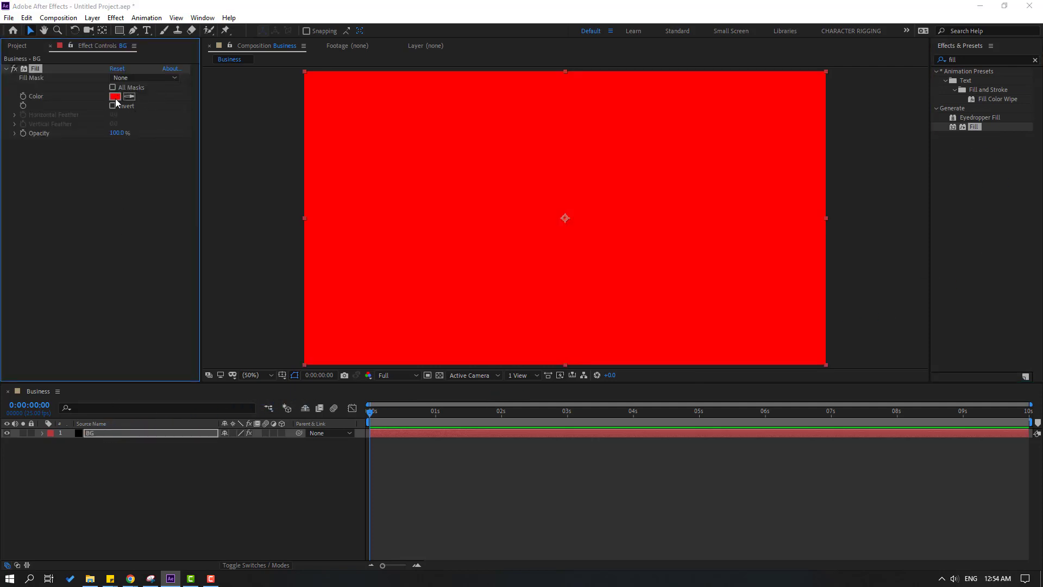
{"action": "type", "text": "DDDDDD"}
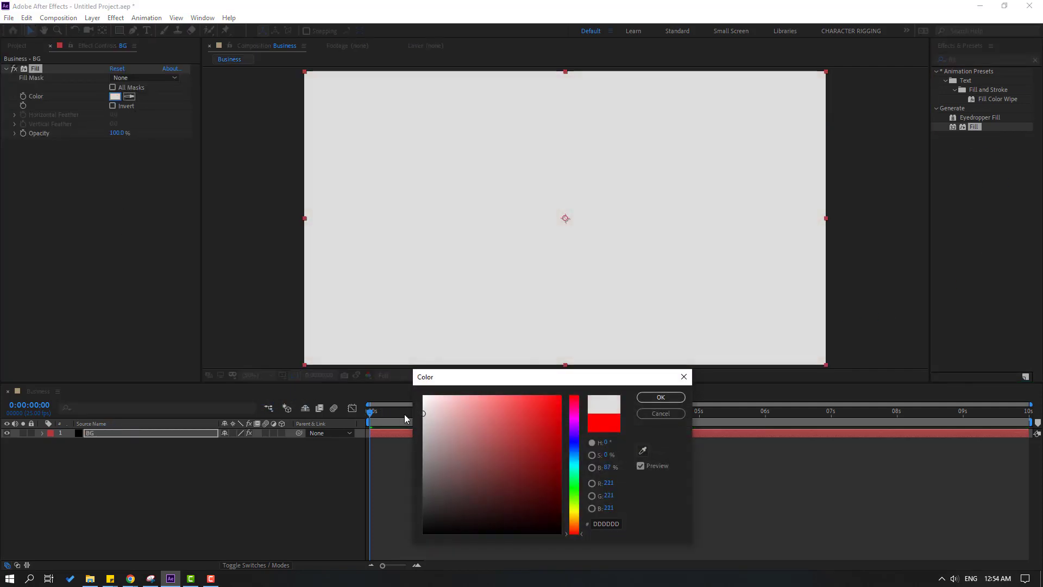
{"action": "left_click", "coordinate": [642, 450]}
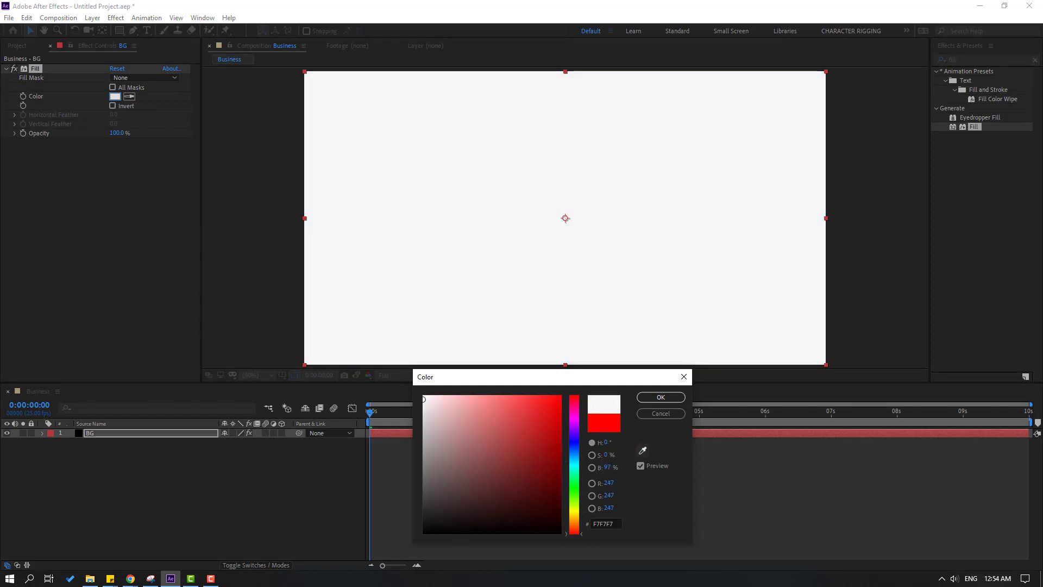
{"action": "left_click", "coordinate": [477, 449]}
{"action": "left_click", "coordinate": [424, 405]}
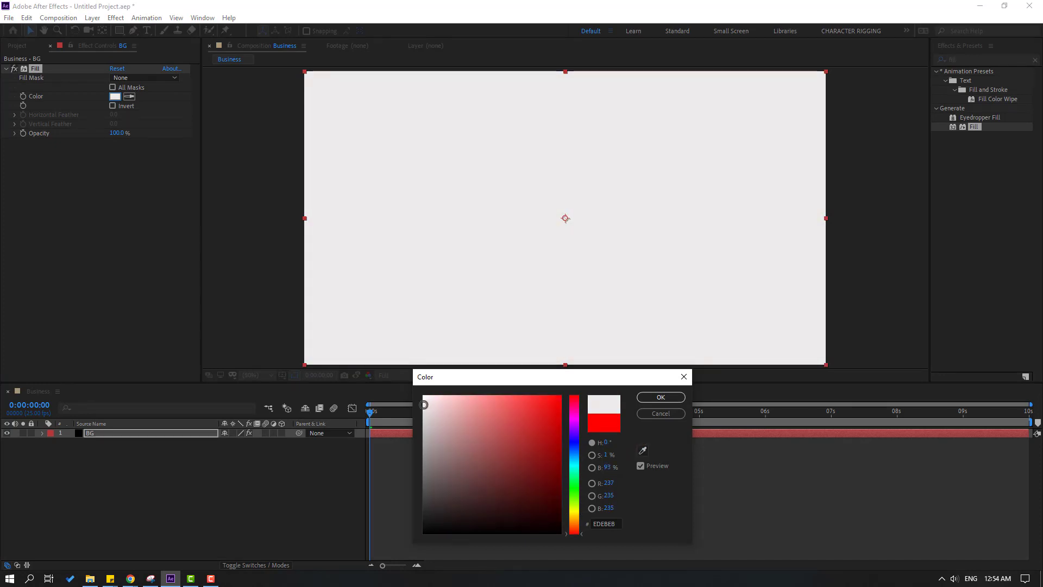
{"action": "left_click", "coordinate": [660, 397]}
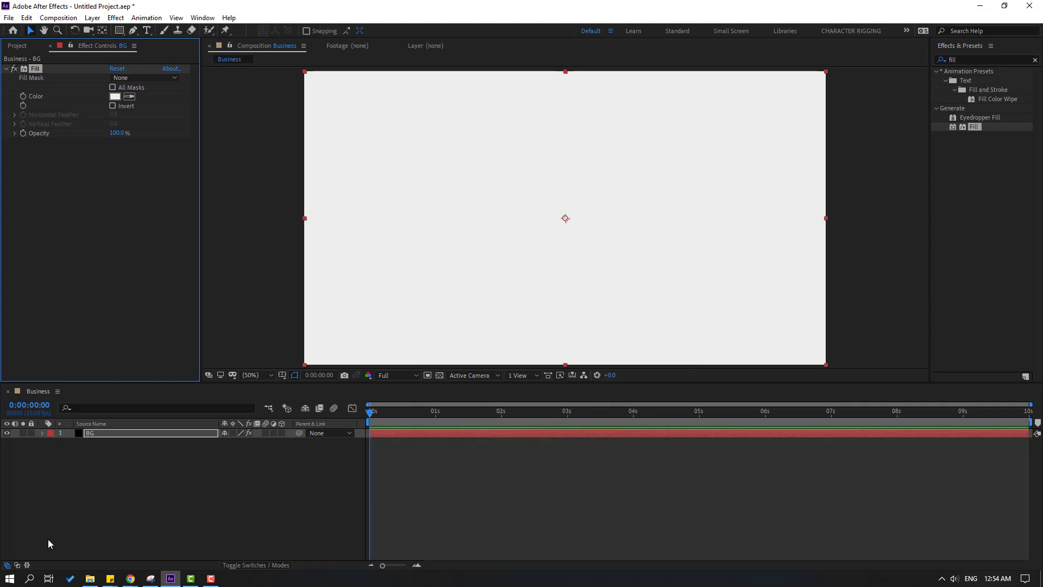
{"action": "left_click", "coordinate": [31, 433]}
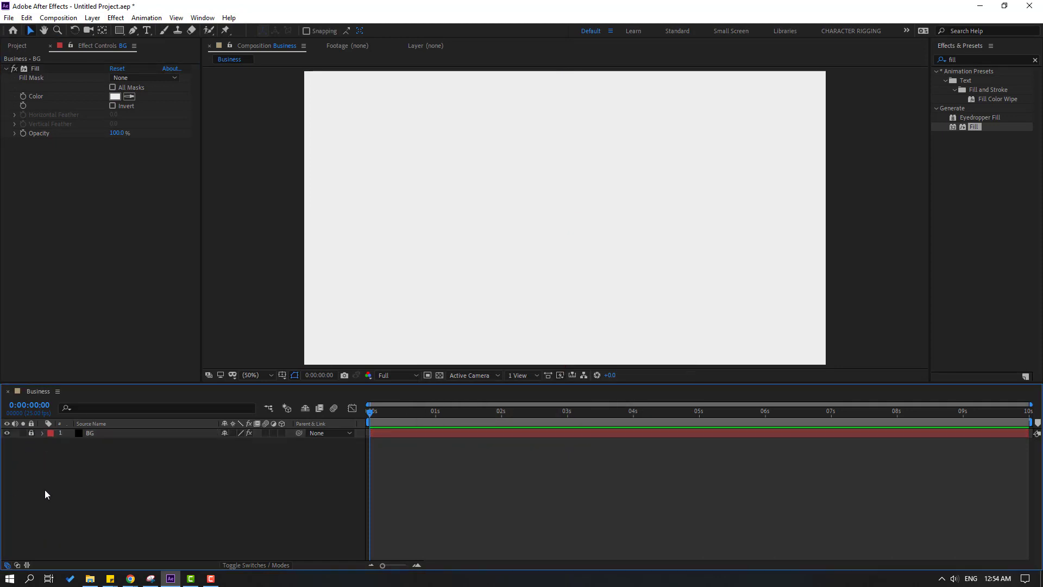
Step: Draw a vertical line on the comp's left side with the Pen tool
{"action": "left_click", "coordinate": [133, 31]}
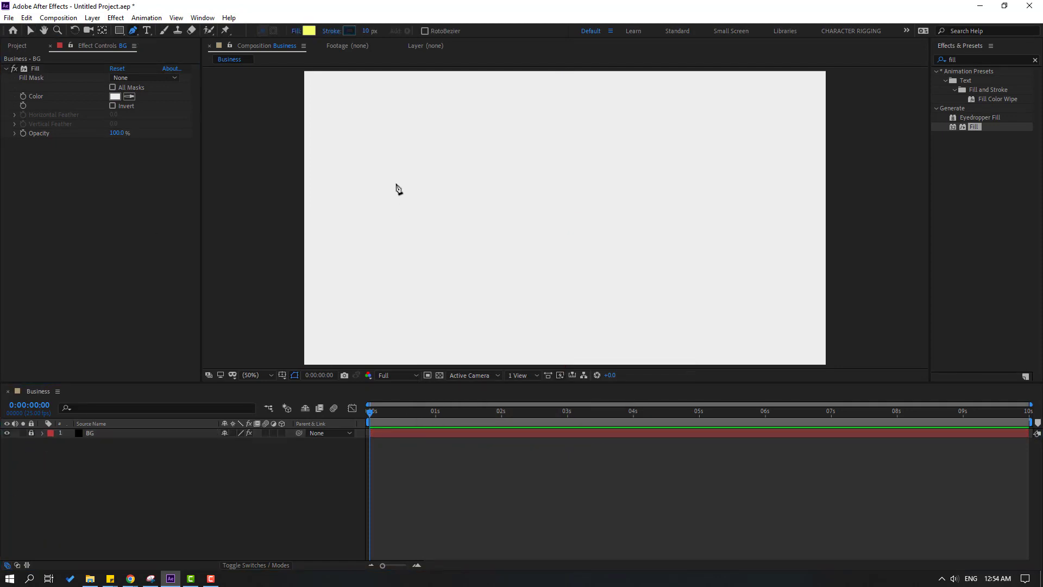
{"action": "left_click", "coordinate": [362, 118]}
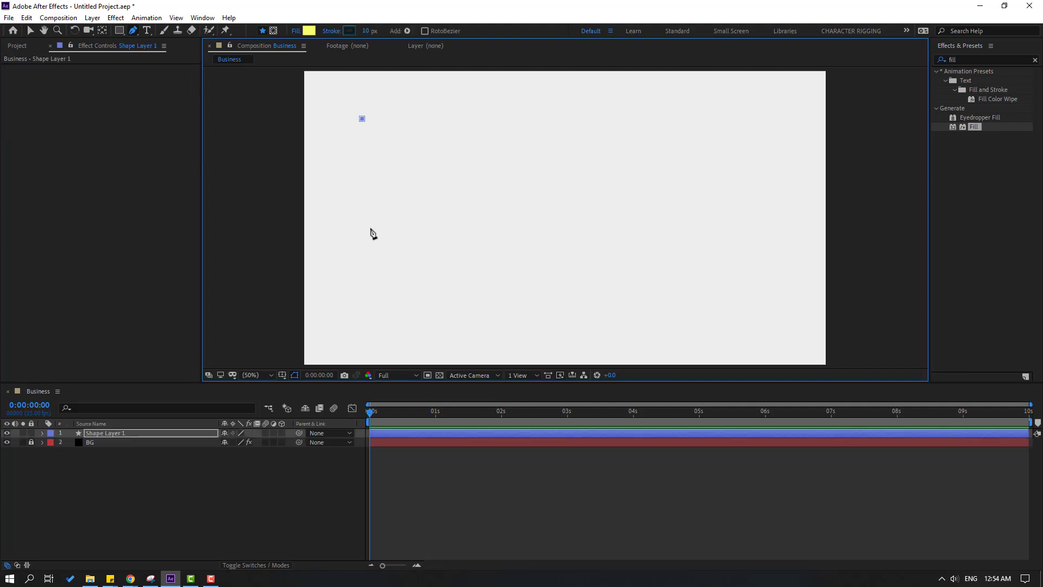
{"action": "left_click", "coordinate": [362, 318]}
{"action": "key", "text": "v"}
{"action": "left_click", "coordinate": [105, 147]}
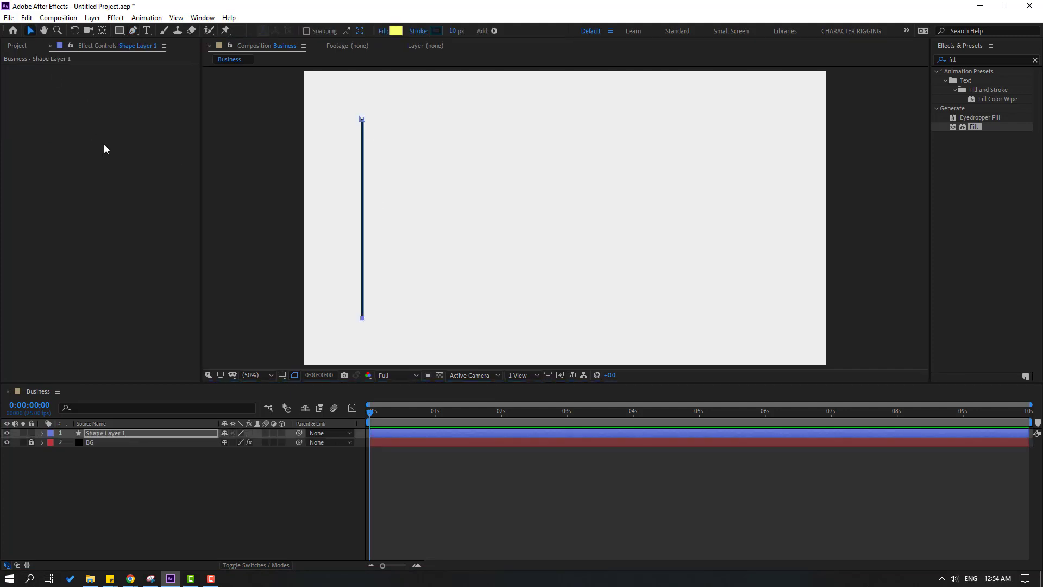
Step: Give the line no fill and a dark grey 191919 stroke
{"action": "left_click", "coordinate": [382, 31]}
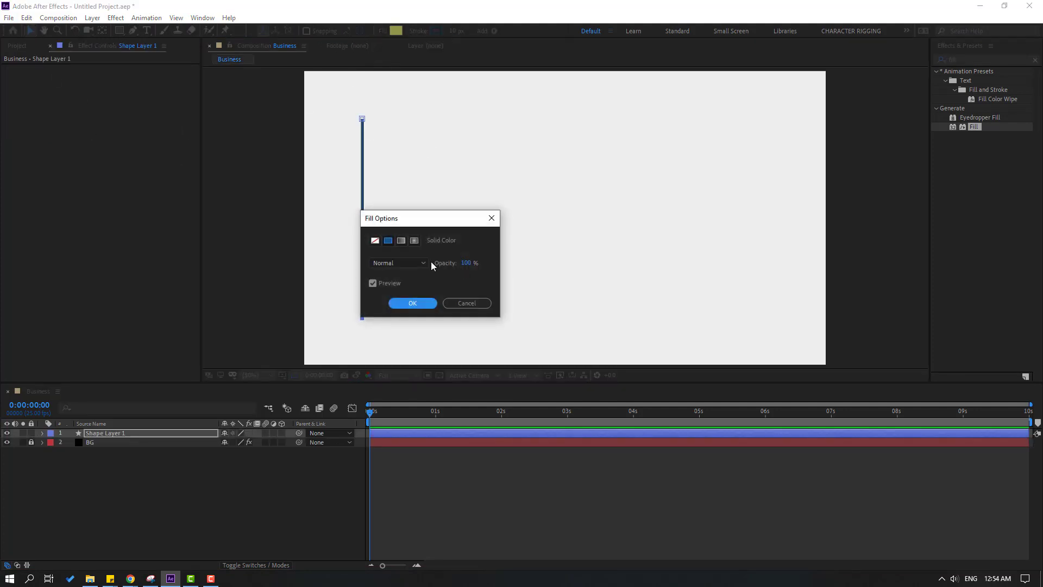
{"action": "left_click", "coordinate": [376, 241]}
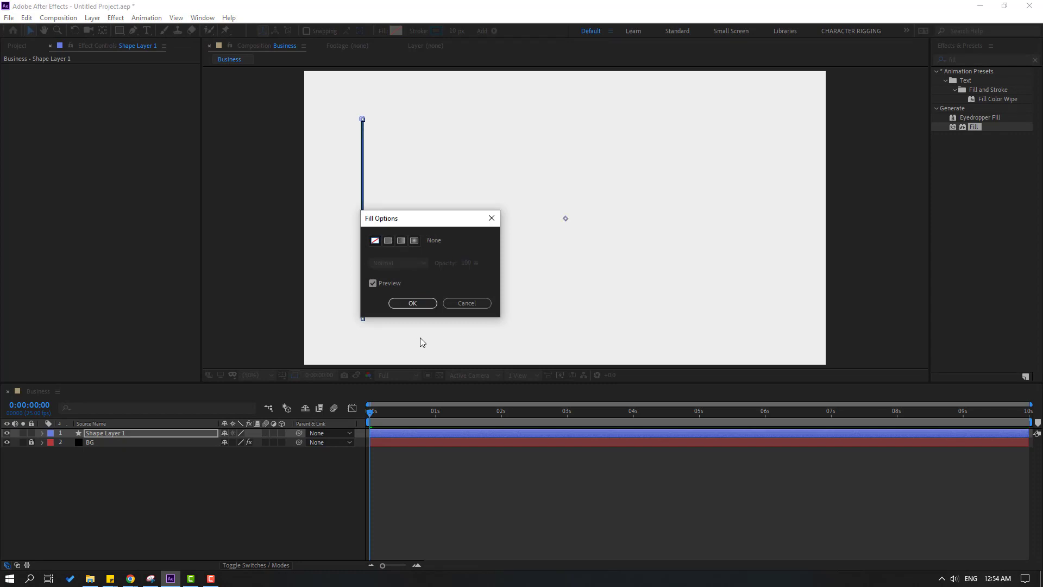
{"action": "left_click", "coordinate": [413, 303]}
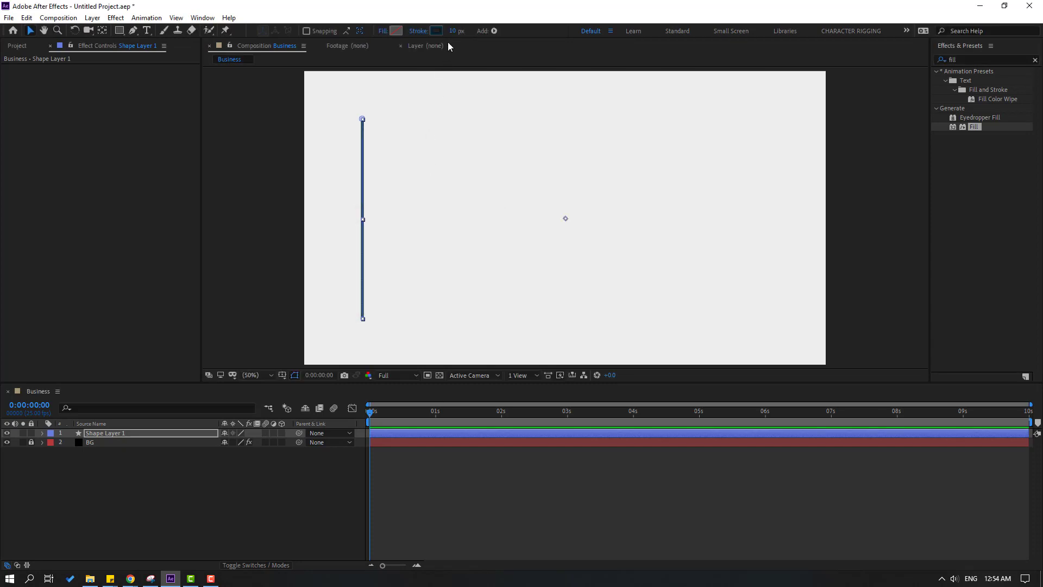
{"action": "left_click", "coordinate": [437, 31]}
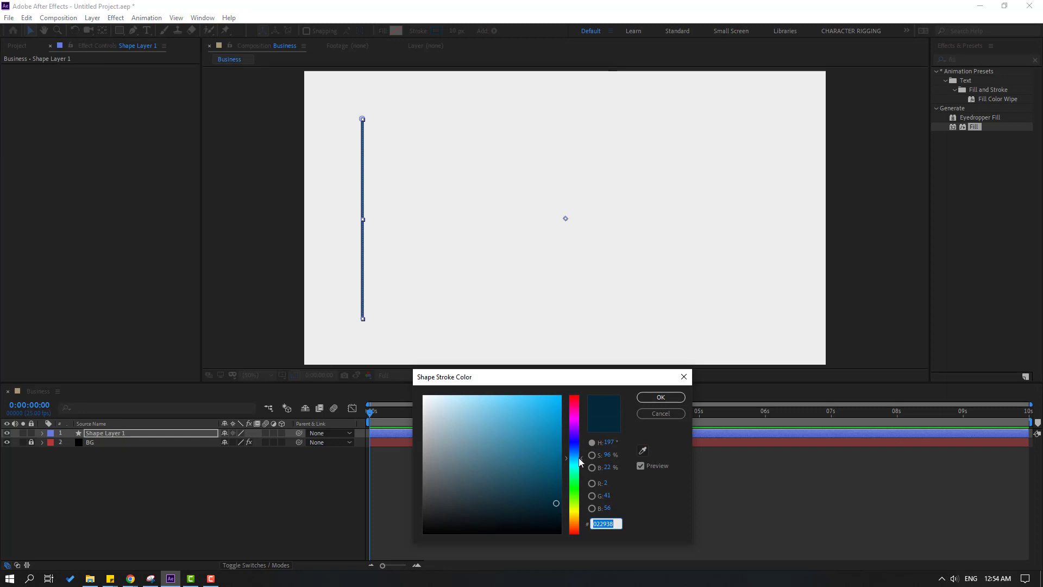
{"action": "left_click_drag", "start_coordinate": [450, 507], "coordinate": [403, 522]}
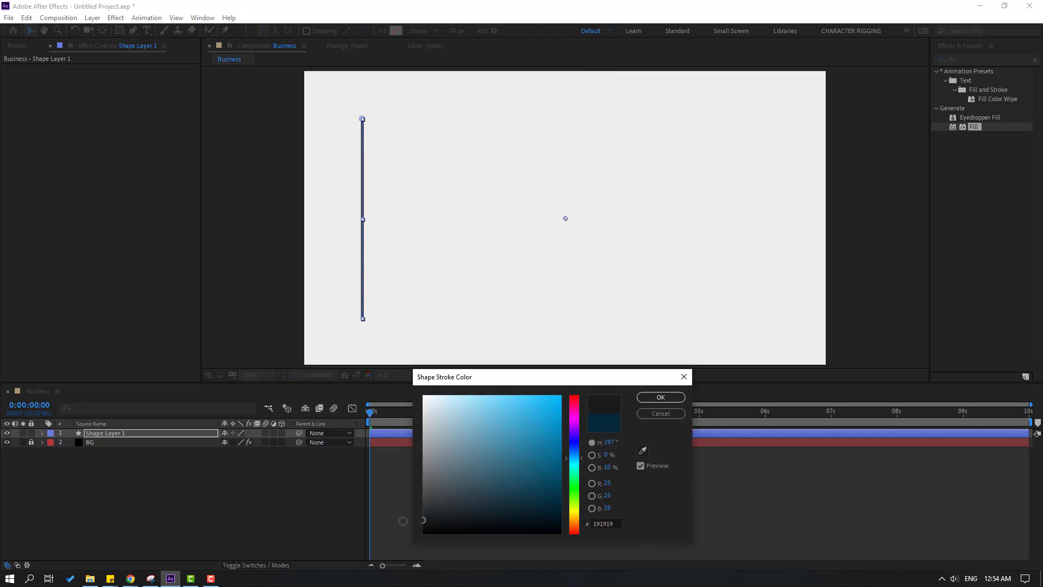
{"action": "left_click", "coordinate": [641, 399]}
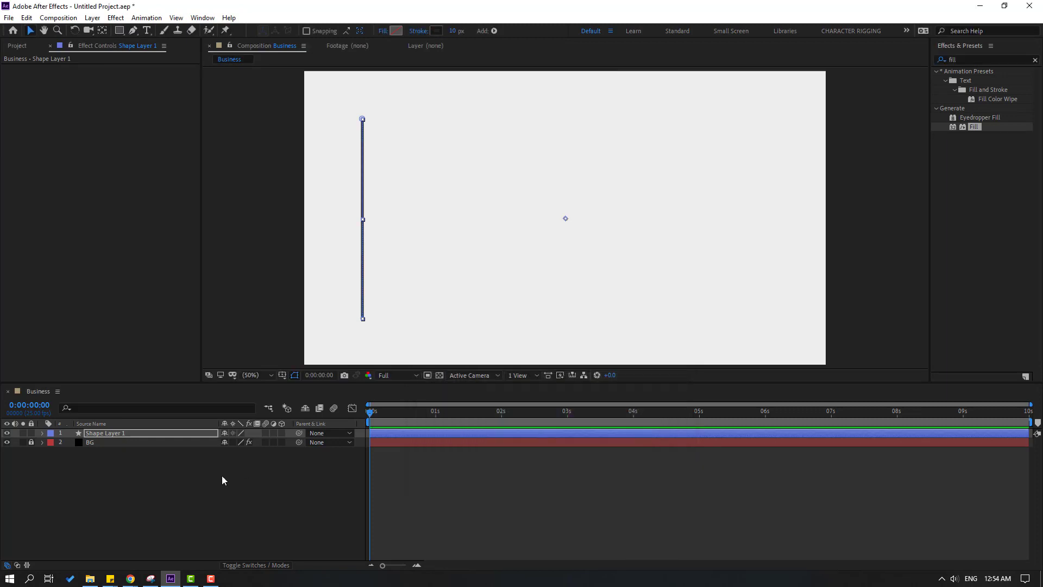
Step: Show the Title/Action Safe guides and move the vertical line right onto a guide
{"action": "left_click", "coordinate": [282, 375]}
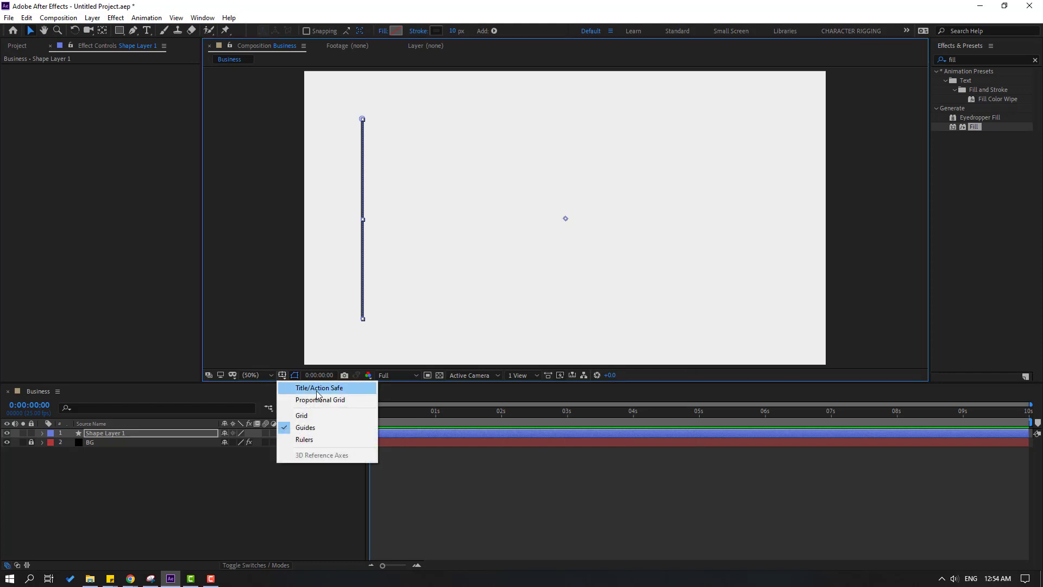
{"action": "left_click", "coordinate": [337, 390]}
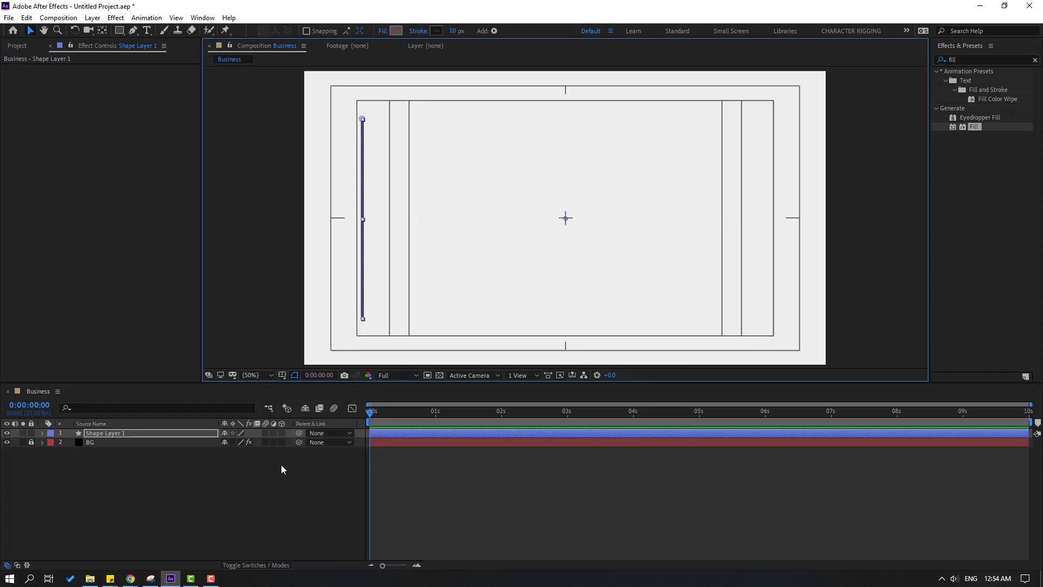
{"action": "left_click", "coordinate": [281, 464]}
{"action": "left_click", "coordinate": [112, 433]}
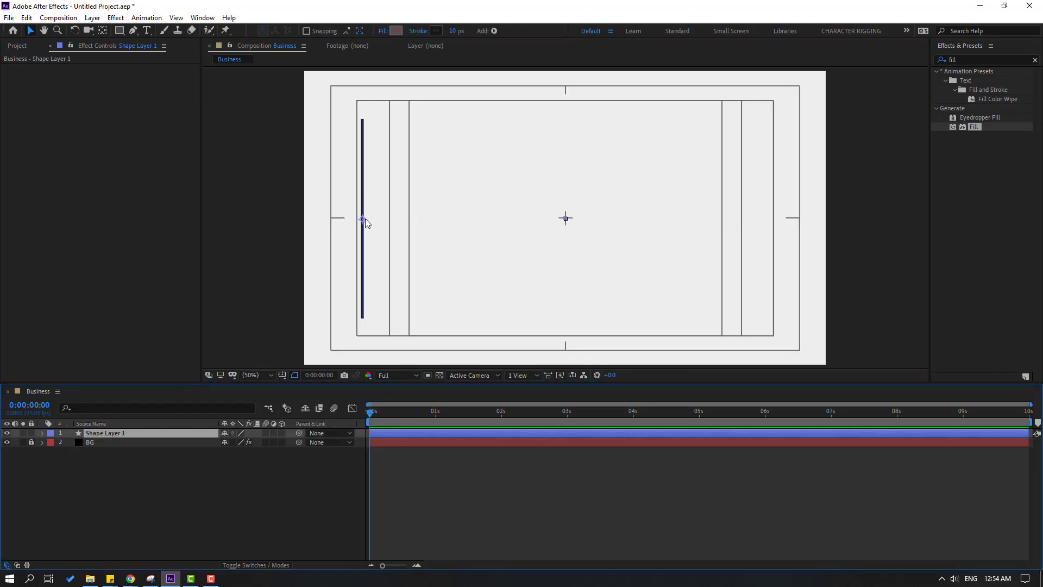
{"action": "left_click_drag", "start_coordinate": [365, 218], "coordinate": [392, 239]}
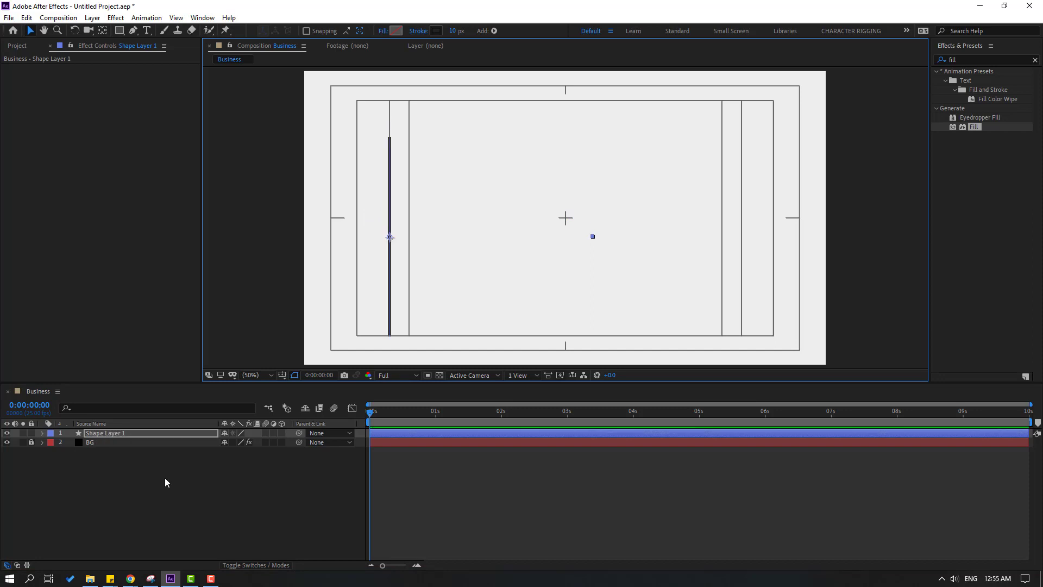
Step: Rename the shape layer to line1
{"action": "left_click", "coordinate": [133, 484]}
{"action": "left_click", "coordinate": [127, 433]}
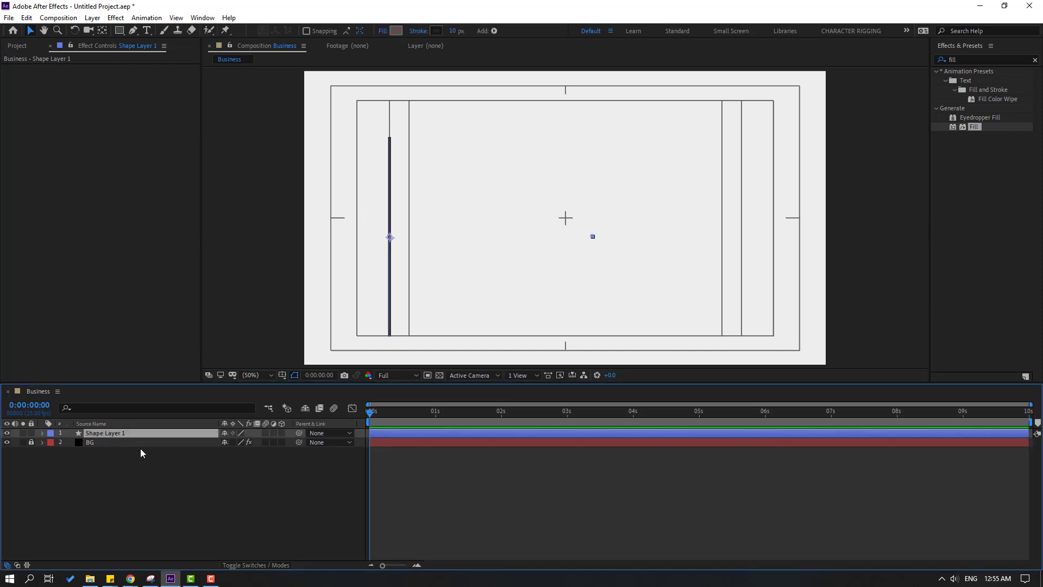
{"action": "key", "text": "Return"}
{"action": "type", "text": "line1"}
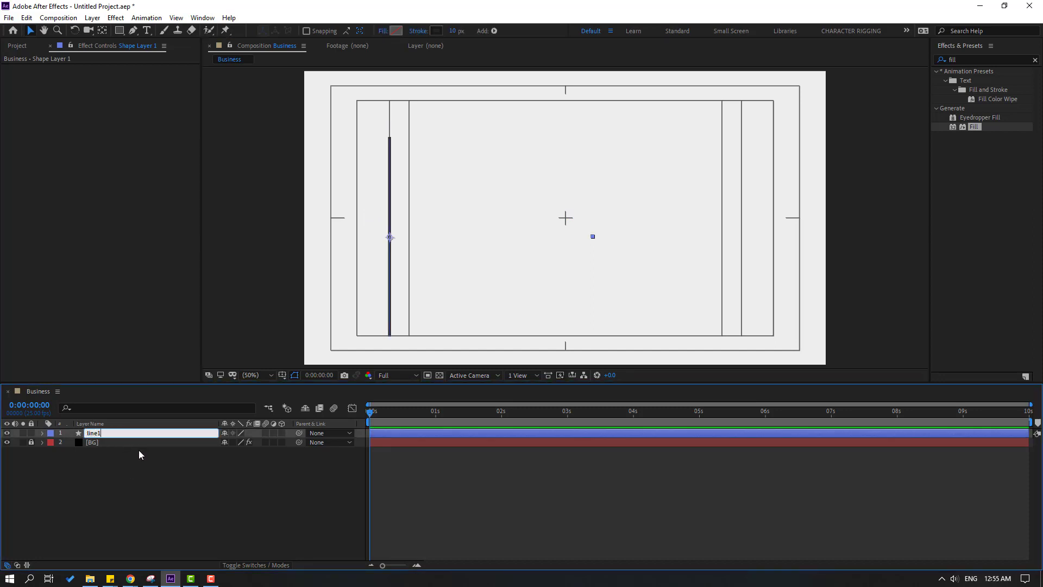
{"action": "key", "text": "Return"}
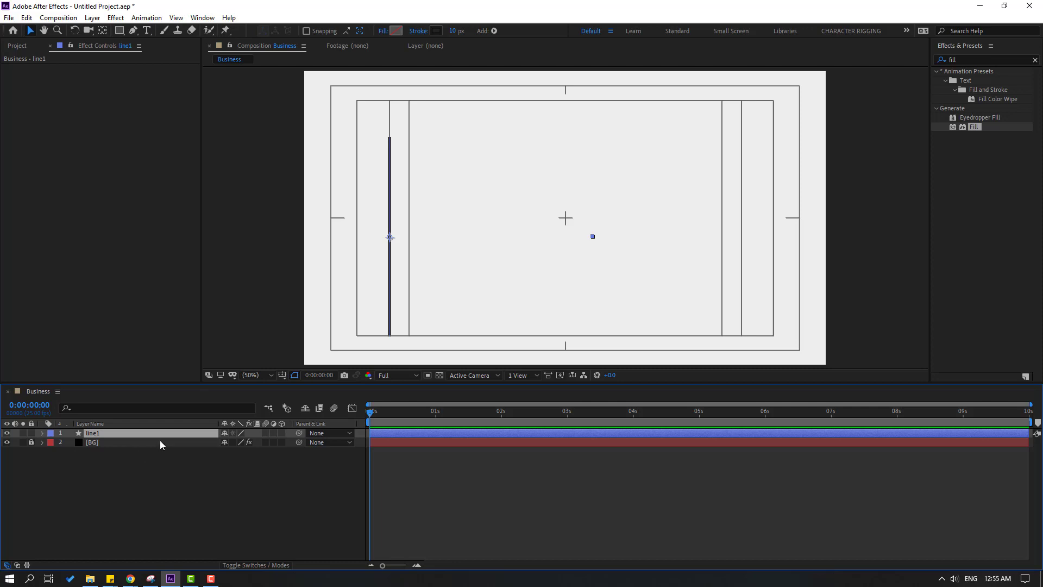
{"action": "left_click", "coordinate": [494, 31]}
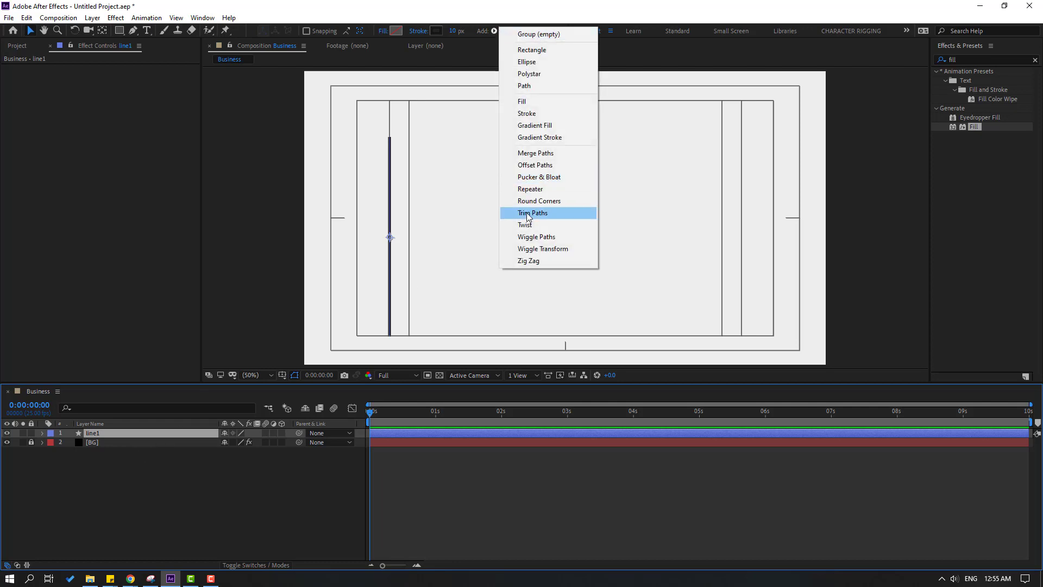
Step: Add Trim Paths to line1 with Start 100%, keyframing End from 0s to 0% at 1 second
{"action": "left_click", "coordinate": [549, 214]}
{"action": "left_click", "coordinate": [60, 462]}
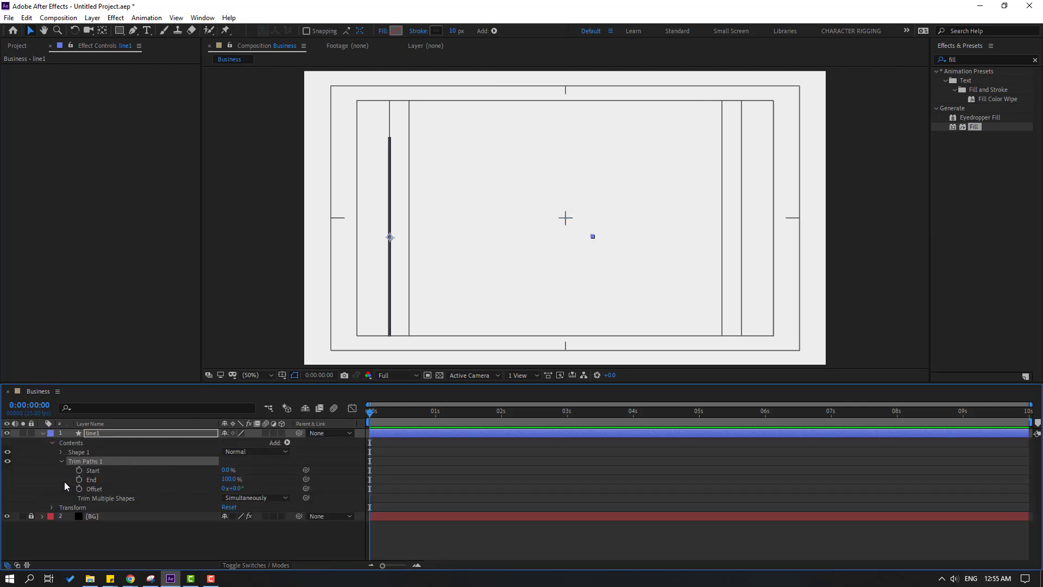
{"action": "left_click", "coordinate": [225, 470]}
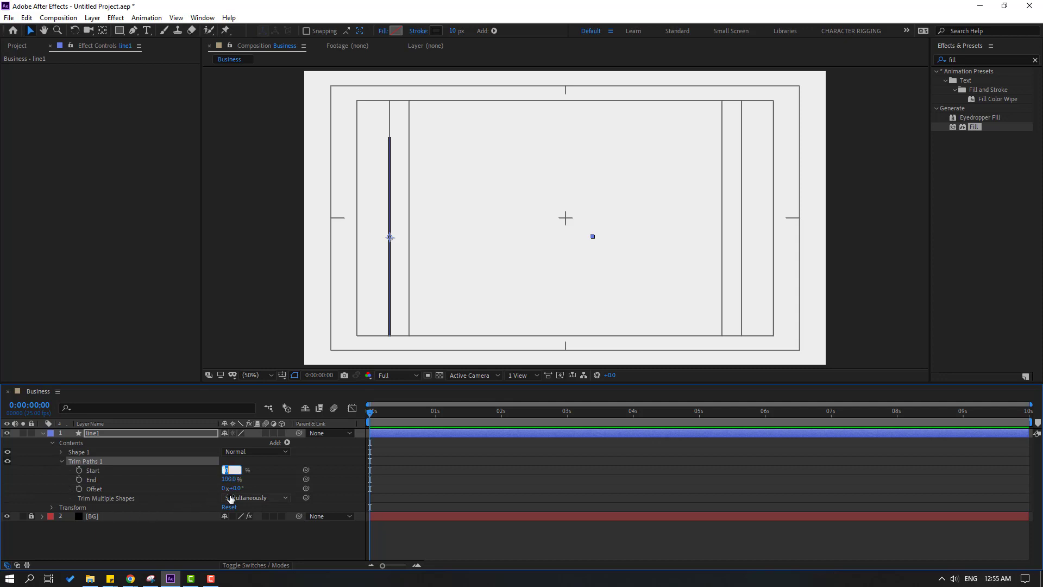
{"action": "left_click", "coordinate": [92, 480]}
{"action": "left_click", "coordinate": [79, 480]}
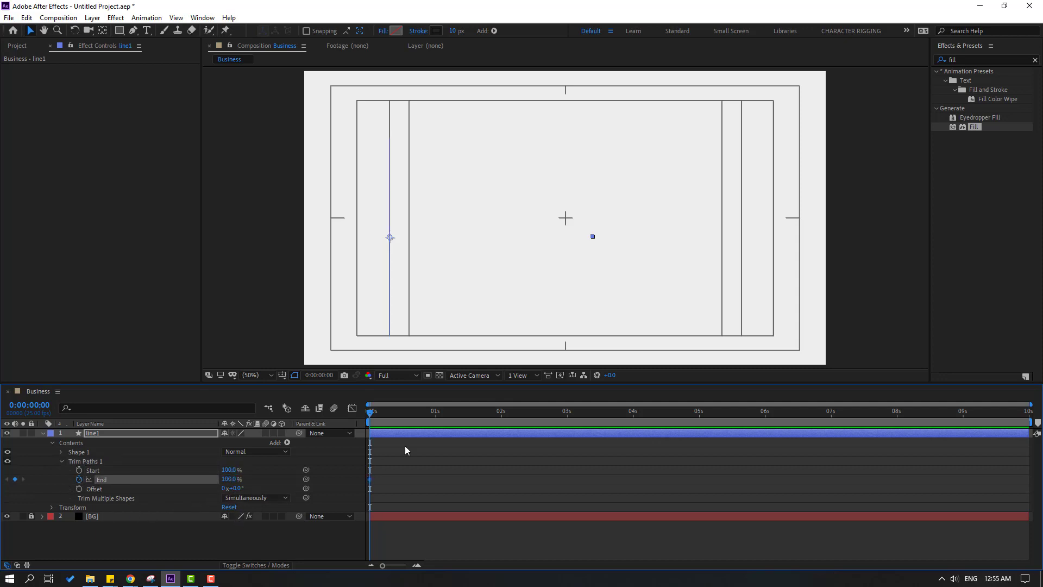
{"action": "left_click_drag", "start_coordinate": [375, 419], "coordinate": [433, 417]}
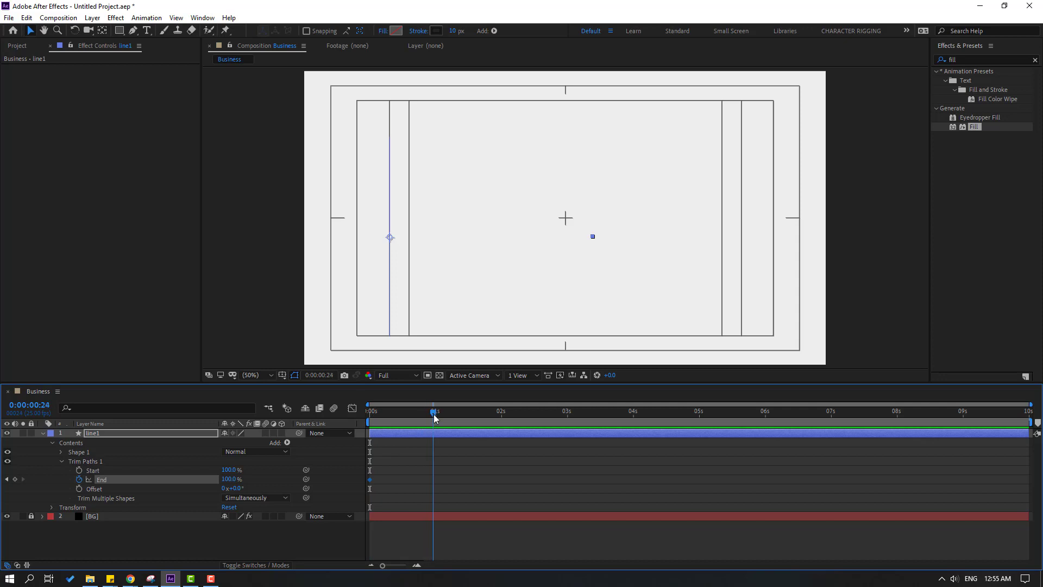
{"action": "left_click", "coordinate": [228, 484]}
{"action": "type", "text": "0"}
{"action": "key", "text": "Return"}
Step: Easy-ease the End keyframes and stretch the first keyframe's influence to about 67% in the Graph Editor
{"action": "left_click_drag", "start_coordinate": [459, 468], "coordinate": [369, 480]}
{"action": "right_click", "coordinate": [369, 479]}
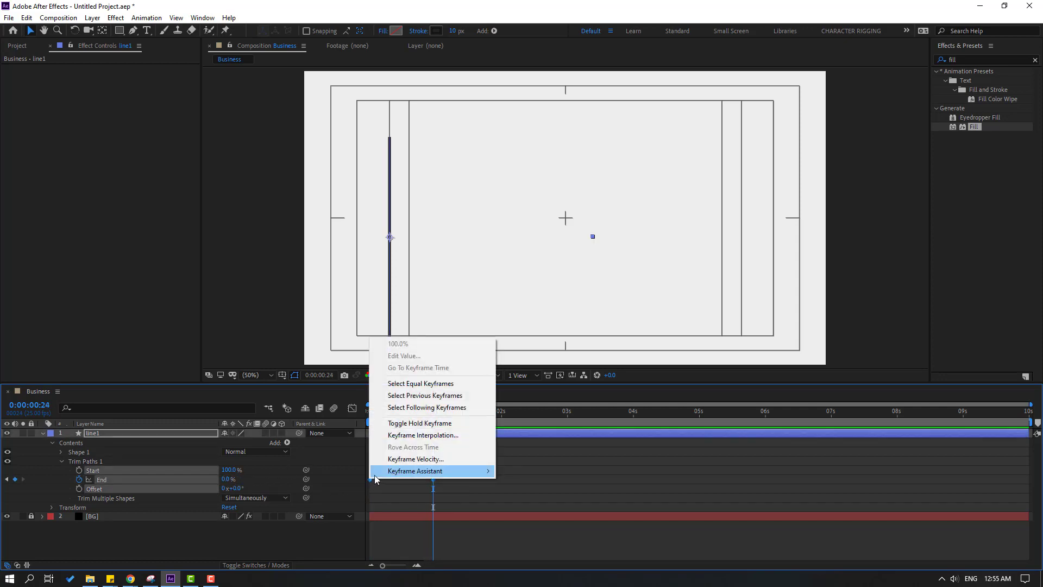
{"action": "mouse_move", "coordinate": [413, 471]}
{"action": "left_click", "coordinate": [516, 506]}
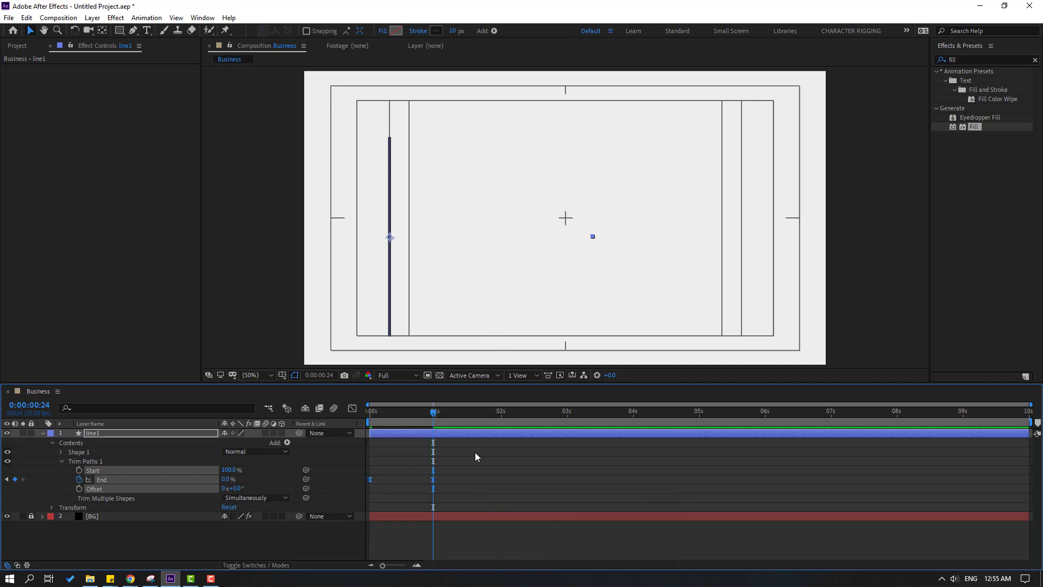
{"action": "key", "text": "space"}
{"action": "key", "text": "space"}
{"action": "left_click", "coordinate": [352, 408]}
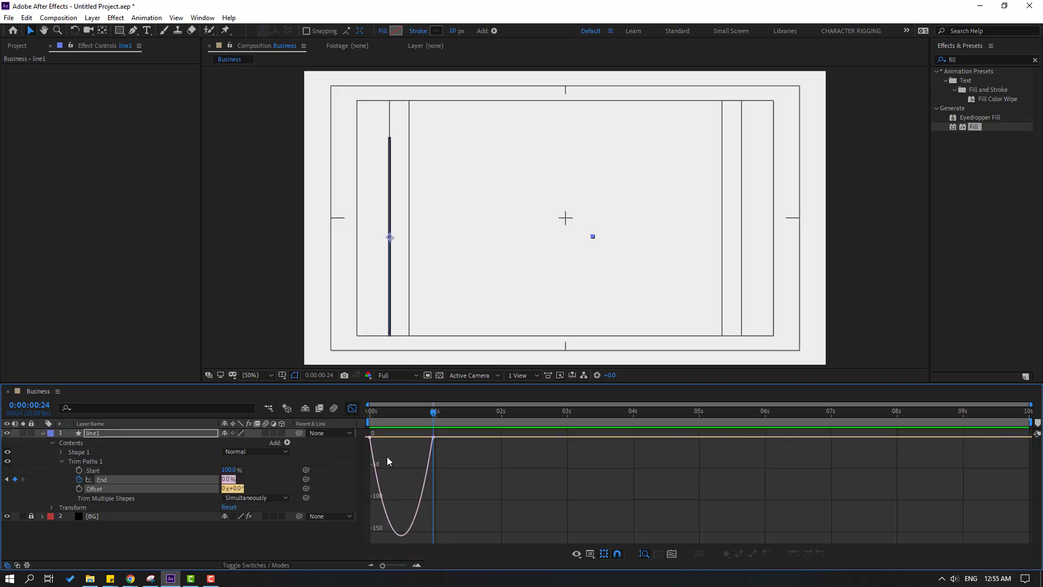
{"action": "left_click", "coordinate": [370, 437]}
{"action": "left_click_drag", "start_coordinate": [380, 437], "coordinate": [393, 437]}
{"action": "key", "text": "space"}
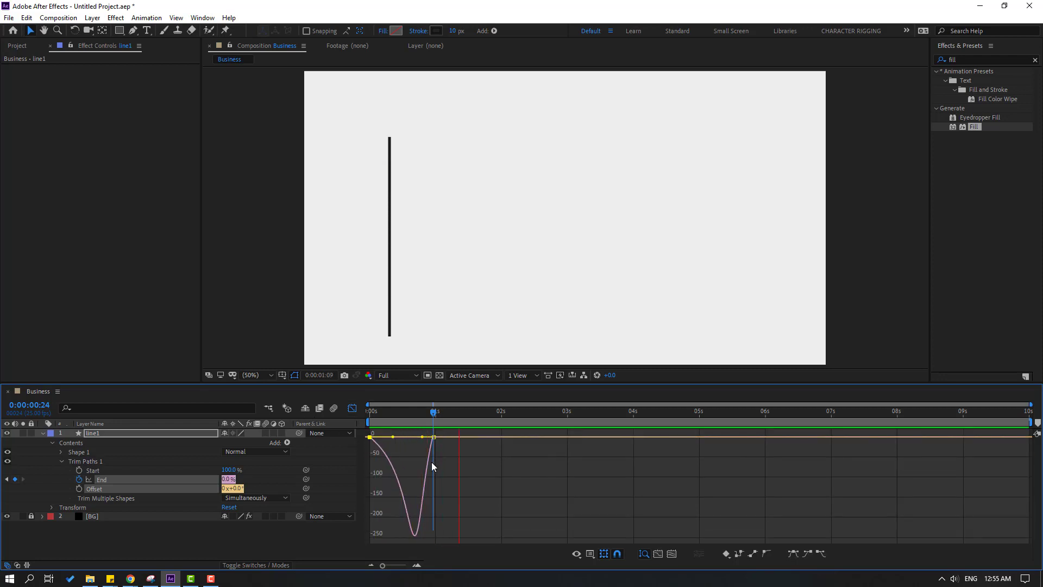
{"action": "key", "text": "space"}
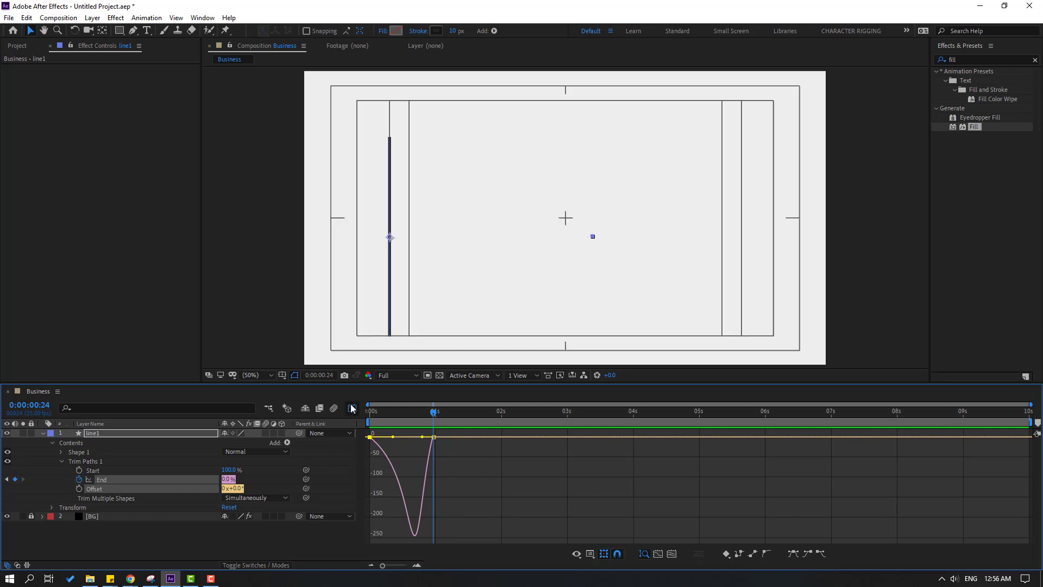
{"action": "left_click", "coordinate": [352, 408]}
{"action": "left_click", "coordinate": [99, 433]}
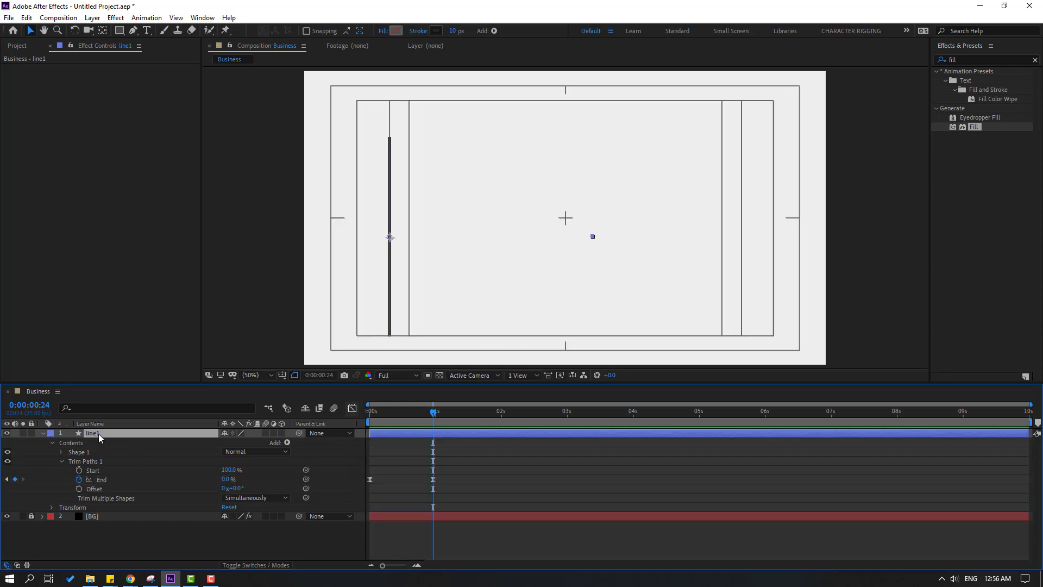
Step: Duplicate line1 as line2, rotate it 90°, and move it down to the vertical line's foot
{"action": "key", "text": "ctrl+d"}
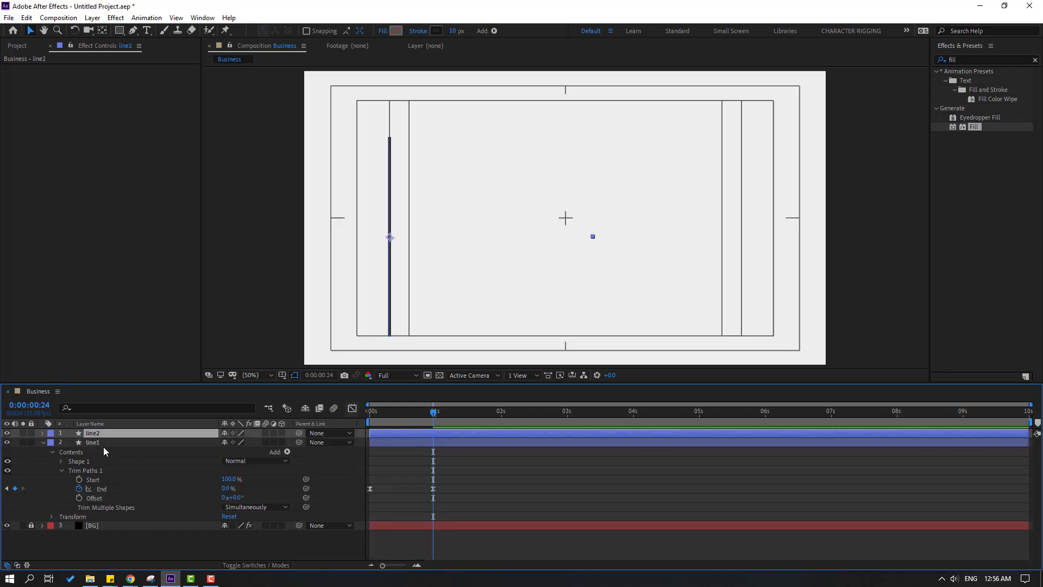
{"action": "key", "text": "r"}
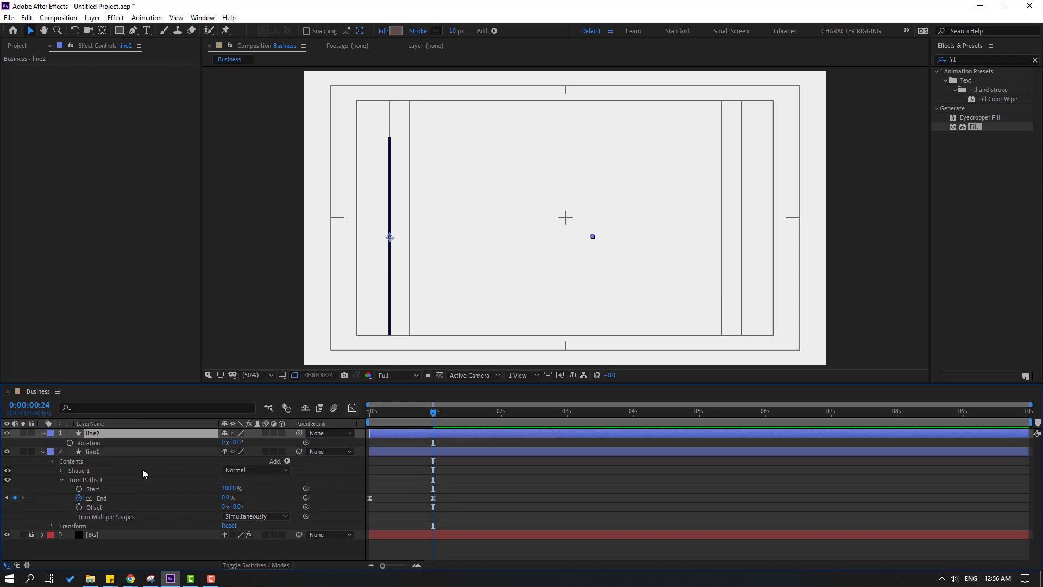
{"action": "left_click", "coordinate": [235, 442]}
{"action": "type", "text": "90"}
{"action": "key", "text": "Return"}
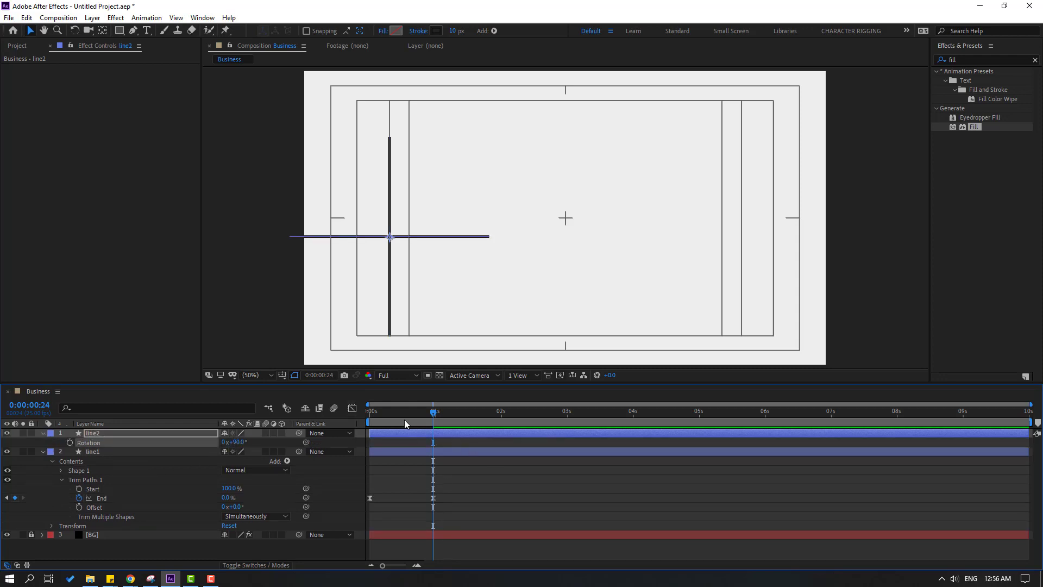
{"action": "left_click_drag", "start_coordinate": [373, 420], "coordinate": [456, 419]}
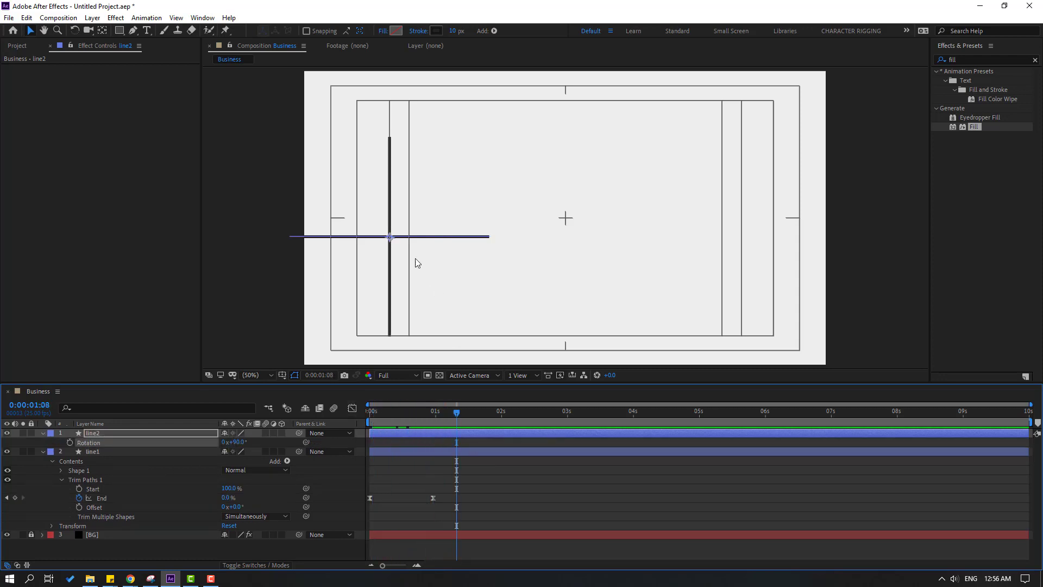
{"action": "left_click_drag", "start_coordinate": [391, 242], "coordinate": [473, 324]}
{"action": "left_click", "coordinate": [447, 422]}
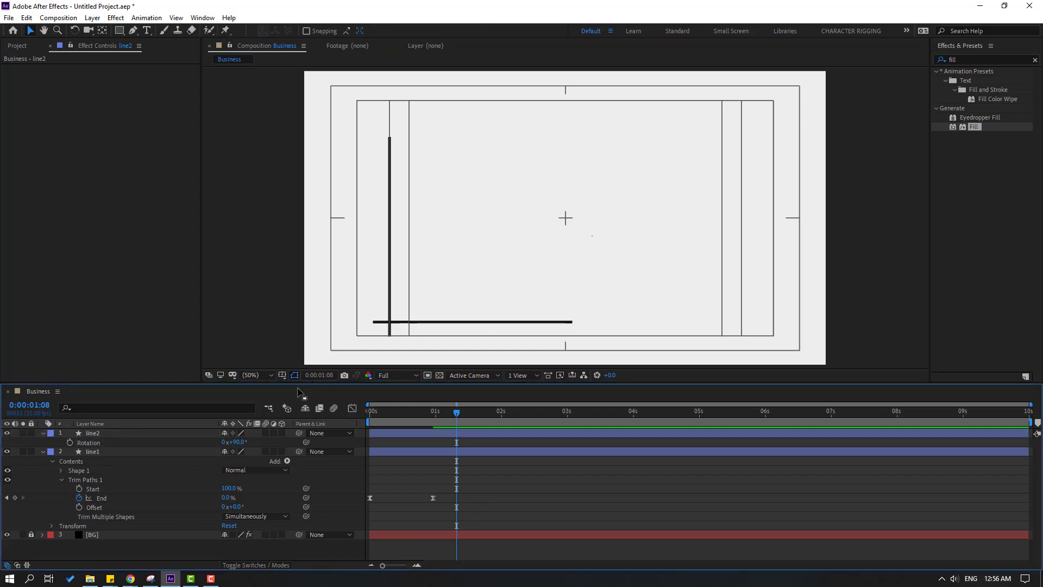
{"action": "key", "text": "space"}
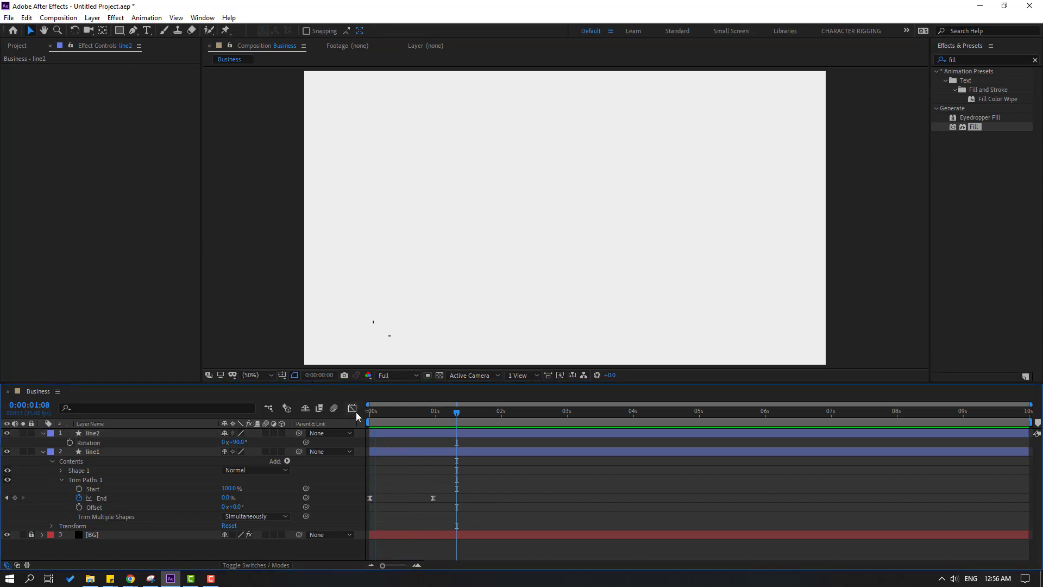
Step: Extend the horizontal line2's right end further to the right
{"action": "key", "text": "space"}
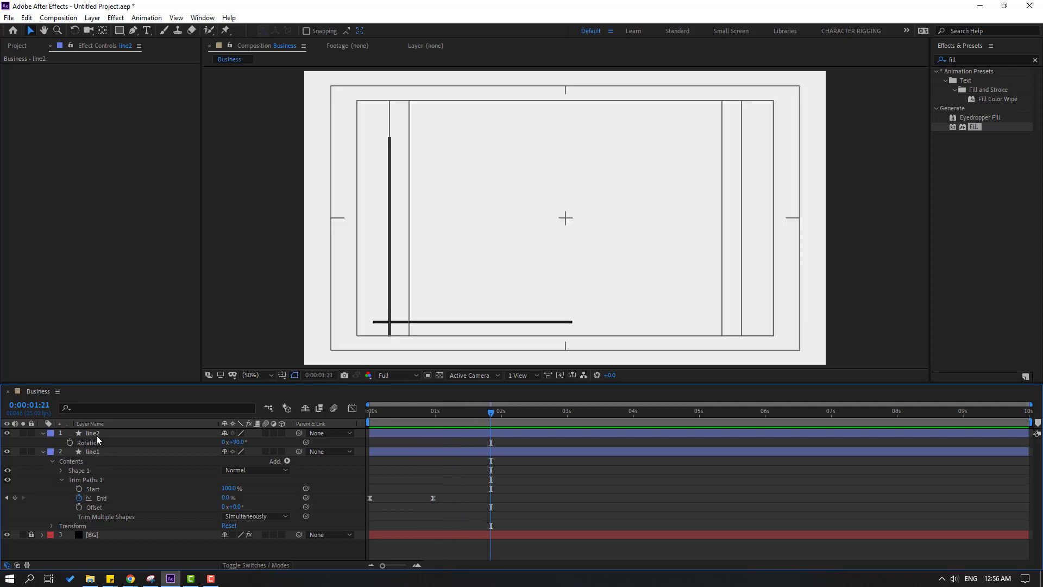
{"action": "left_click", "coordinate": [119, 434]}
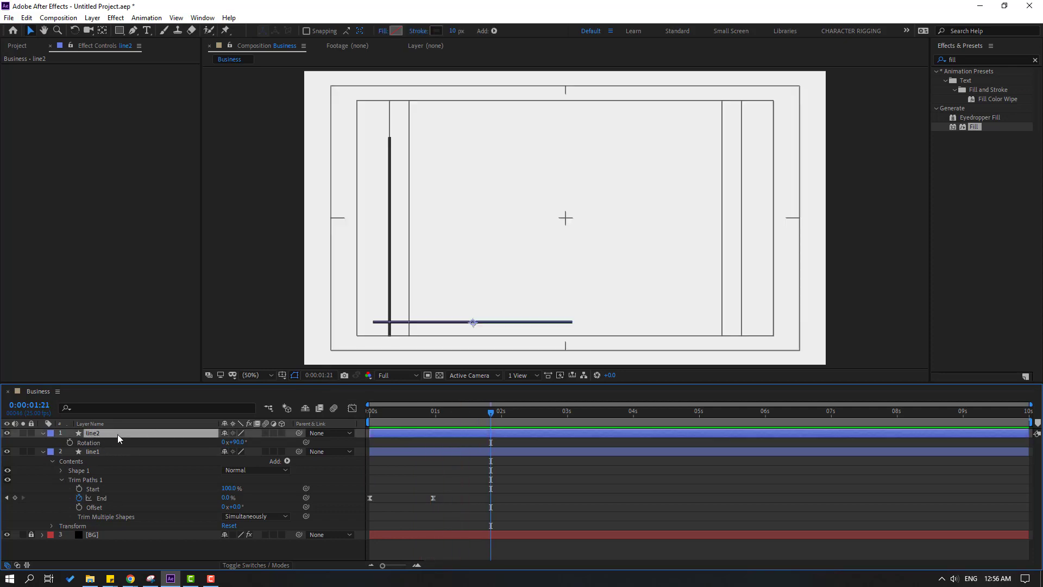
{"action": "left_click", "coordinate": [133, 30]}
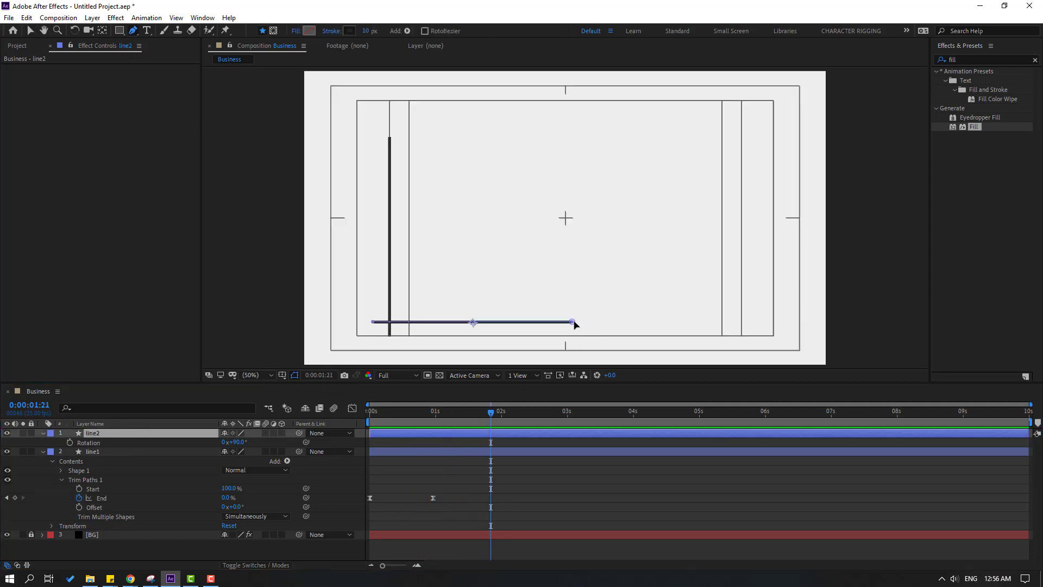
{"action": "left_click_drag", "start_coordinate": [574, 323], "coordinate": [714, 326]}
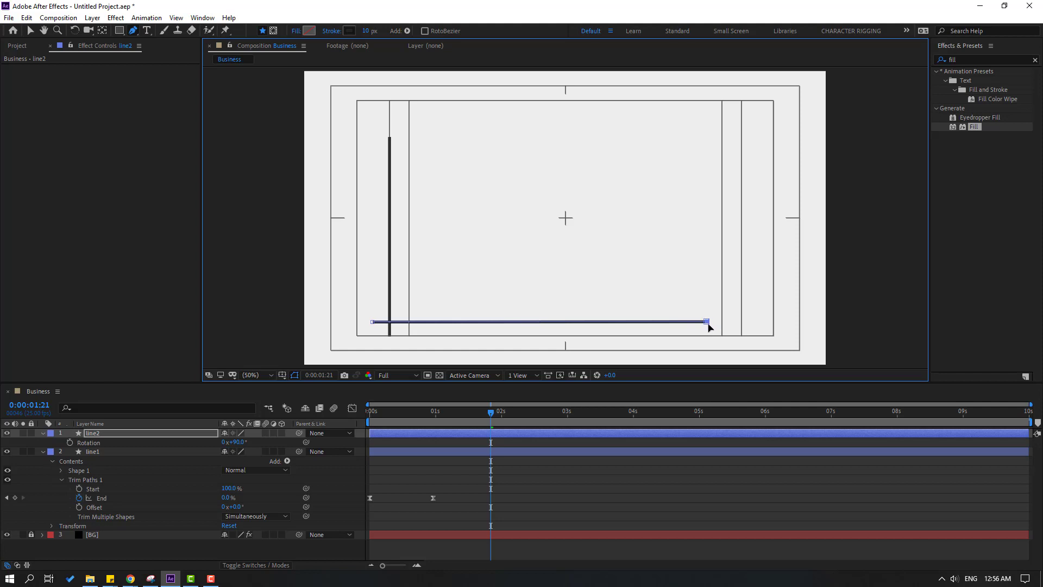
{"action": "left_click", "coordinate": [278, 538]}
{"action": "key", "text": "v"}
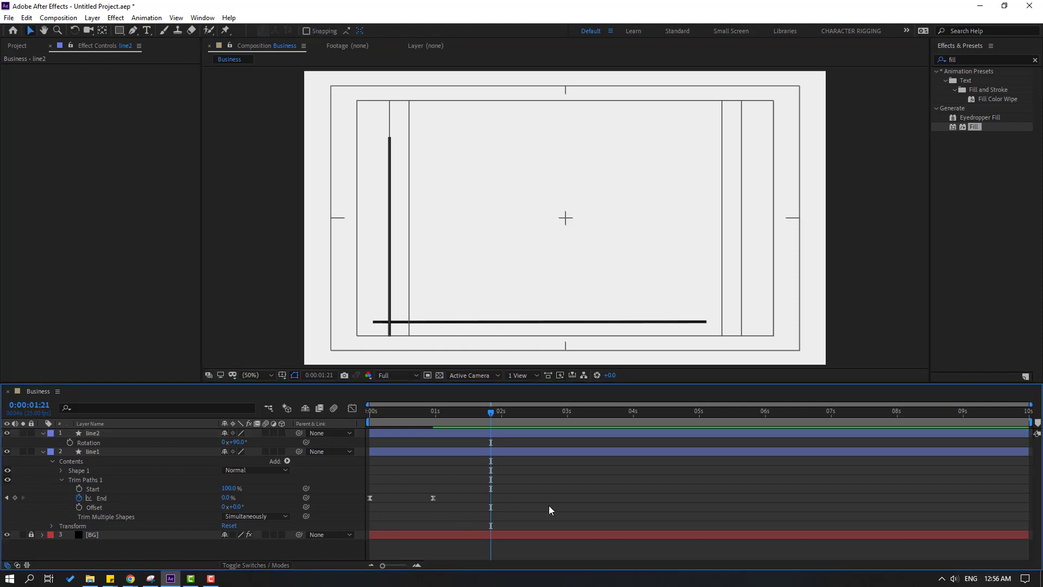
{"action": "key", "text": "space"}
{"action": "key", "text": "'"}
Step: Delay line2's final End keyframe and shift its layer bar slightly later to stagger the axes
{"action": "left_click", "coordinate": [92, 443]}
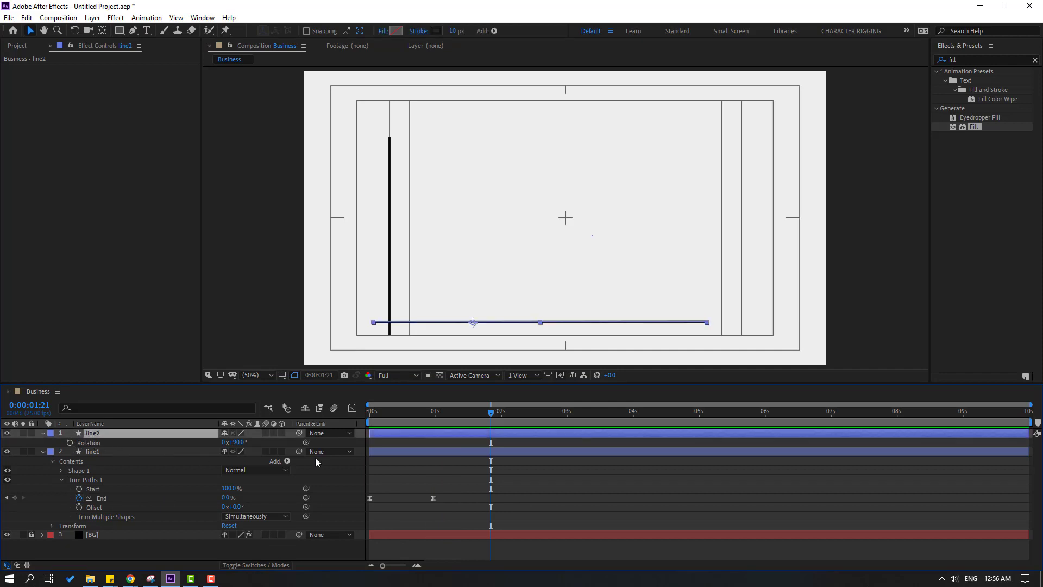
{"action": "key", "text": "u"}
{"action": "left_click_drag", "start_coordinate": [434, 442], "coordinate": [457, 445]}
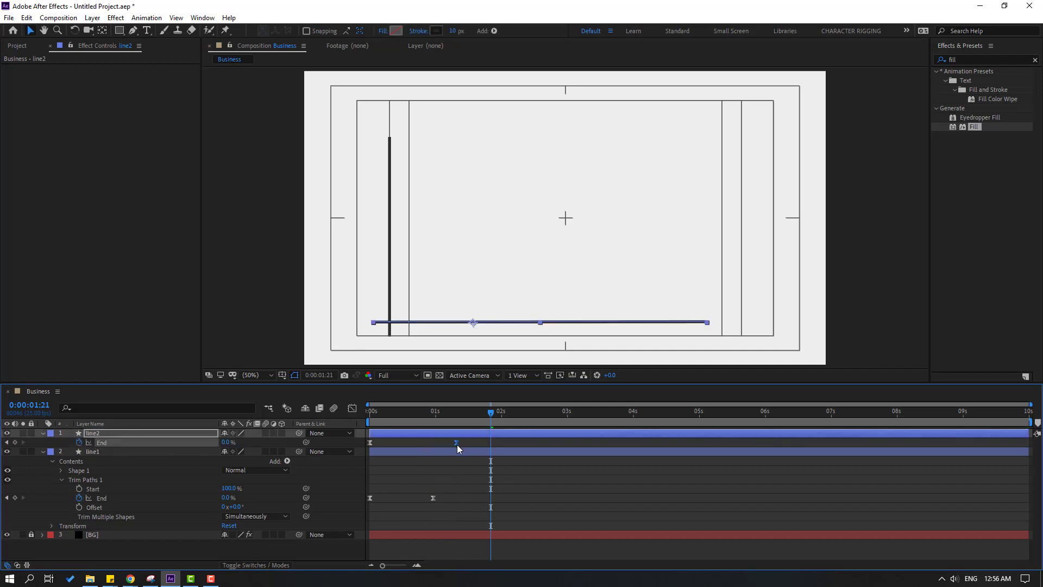
{"action": "key", "text": "space"}
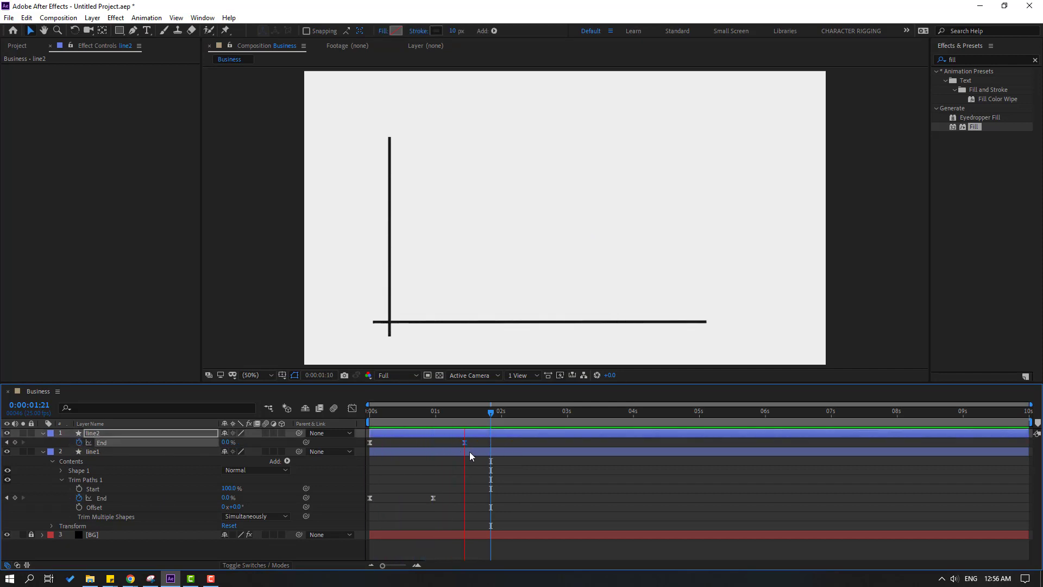
{"action": "key", "text": "space"}
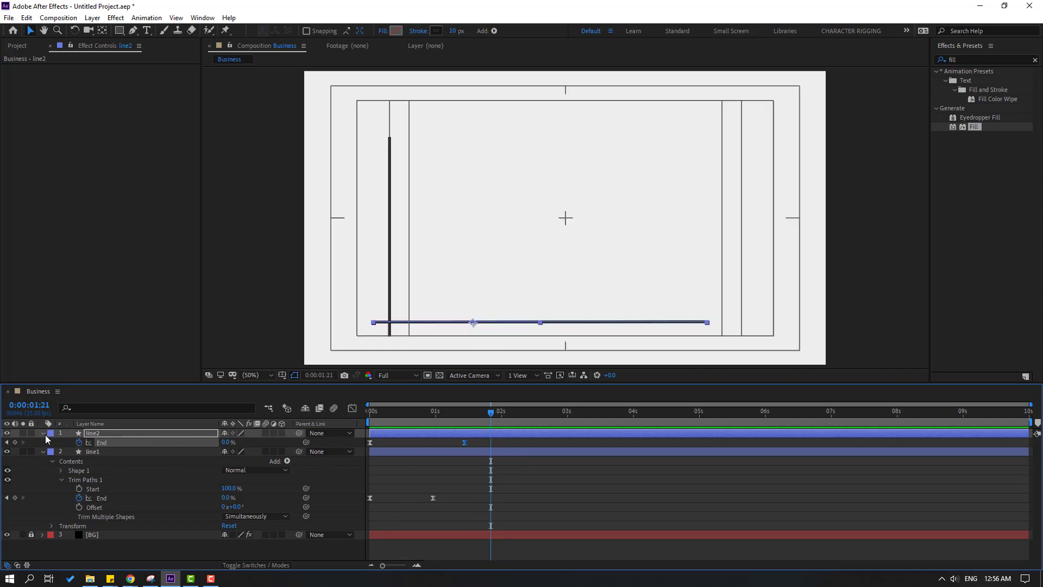
{"action": "left_click", "coordinate": [43, 434]}
{"action": "left_click", "coordinate": [43, 442]}
{"action": "left_click", "coordinate": [76, 511]}
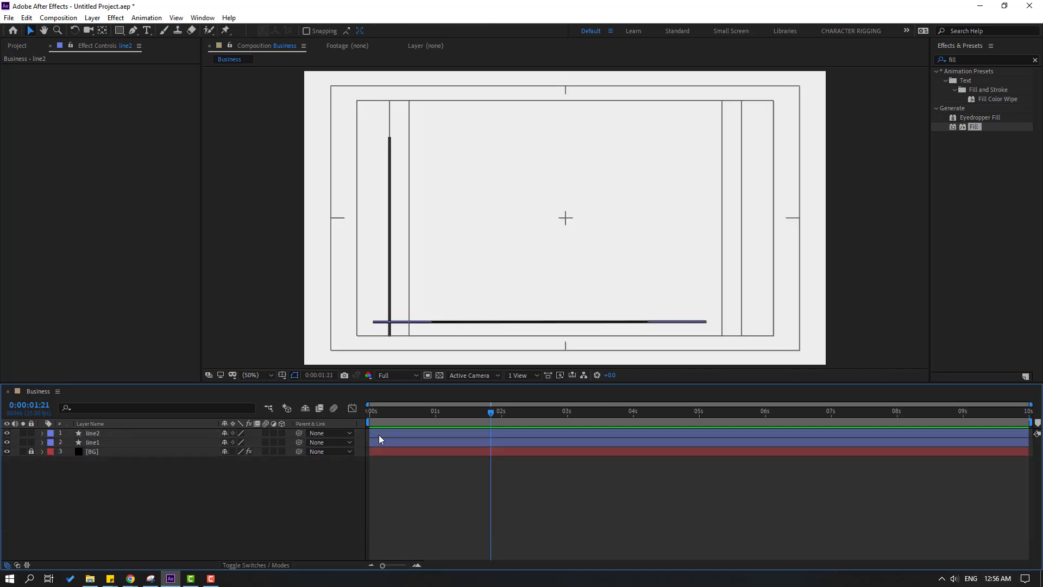
{"action": "left_click_drag", "start_coordinate": [380, 436], "coordinate": [383, 435]}
{"action": "key", "text": "space"}
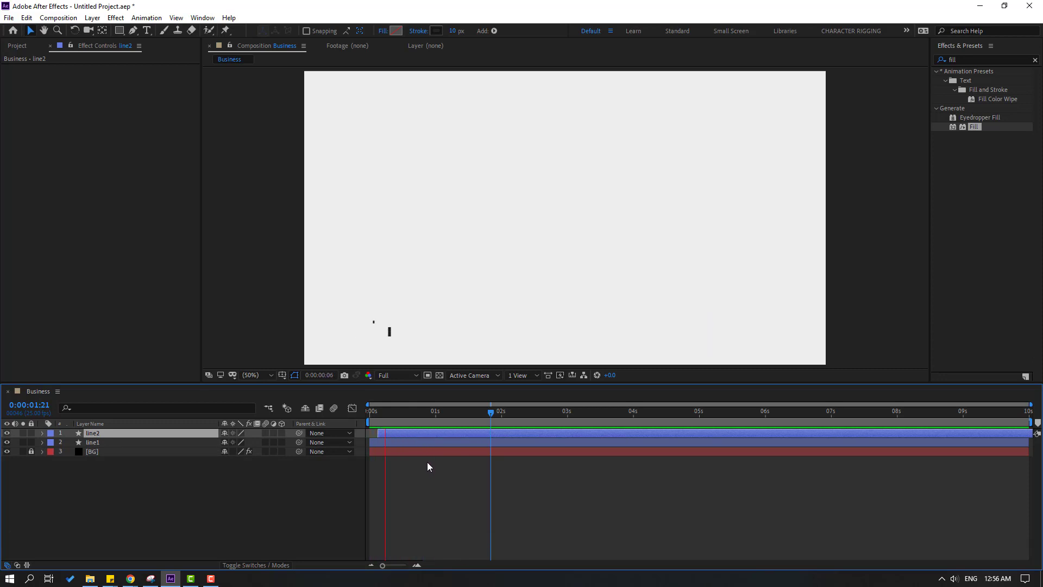
{"action": "left_click", "coordinate": [434, 458]}
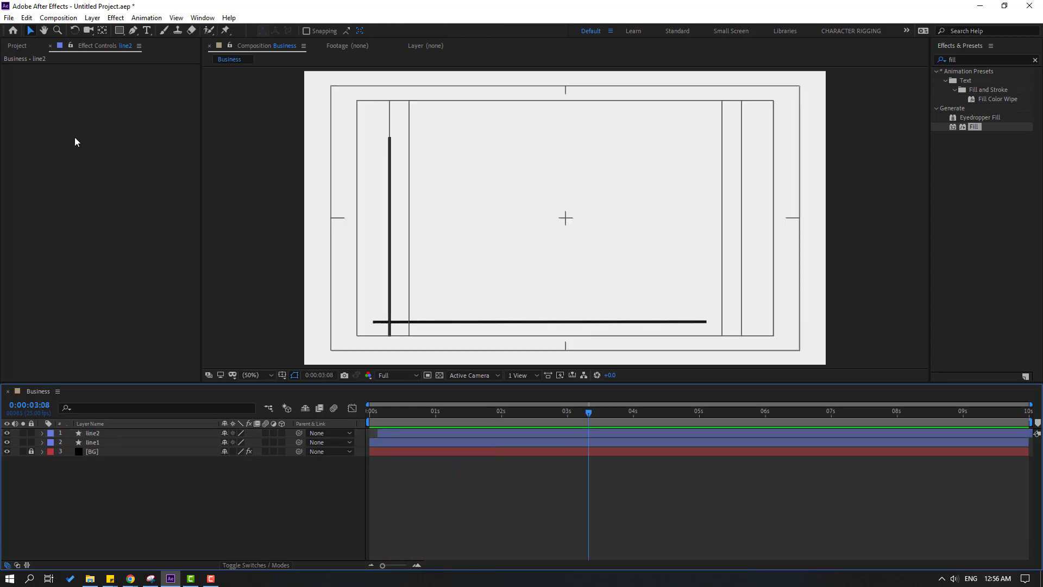
Step: Draw a tall rectangle bar standing on the baseline
{"action": "left_click", "coordinate": [120, 31]}
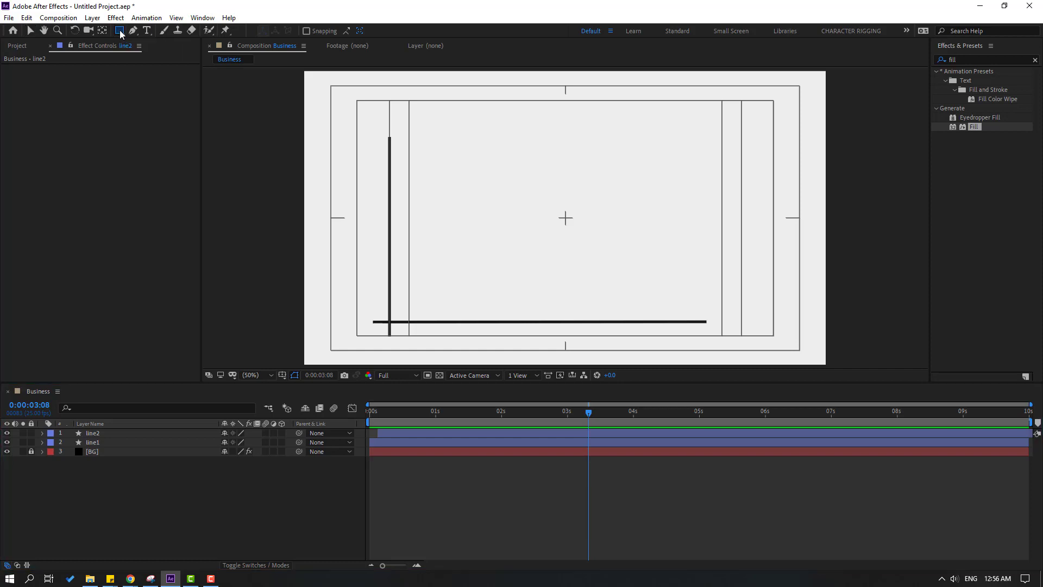
{"action": "left_click", "coordinate": [121, 32]}
{"action": "left_click", "coordinate": [183, 33]}
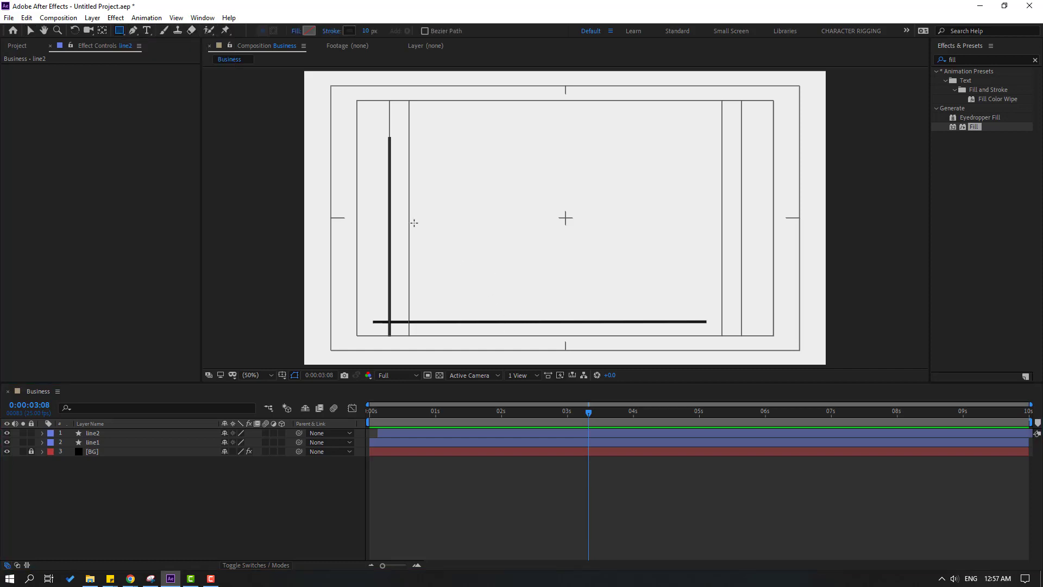
{"action": "left_click_drag", "start_coordinate": [410, 207], "coordinate": [456, 322]}
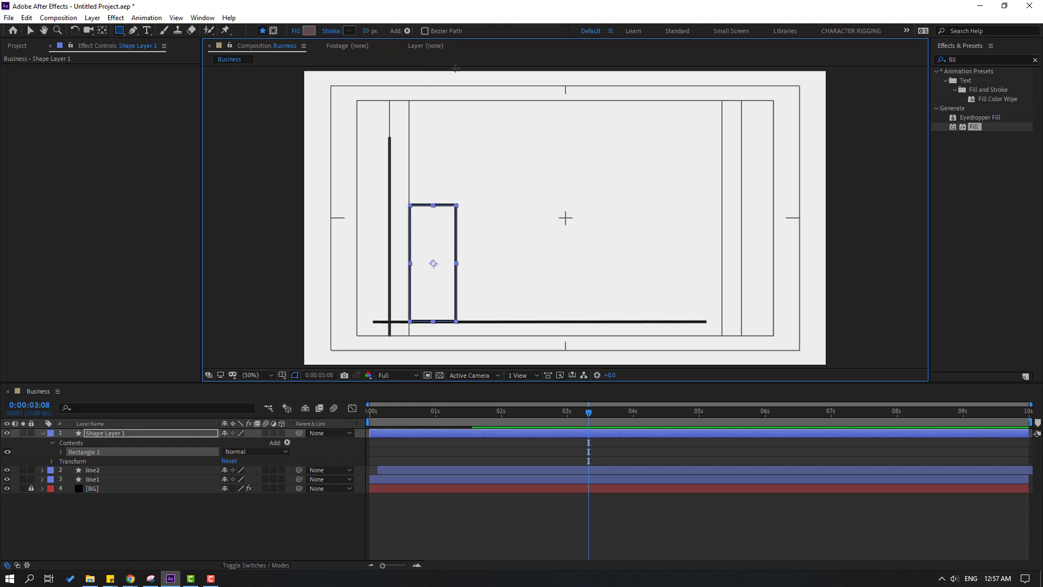
Step: Set the bar's stroke width to 0 and its fill to pale blue A6CDDF
{"action": "left_click", "coordinate": [366, 31]}
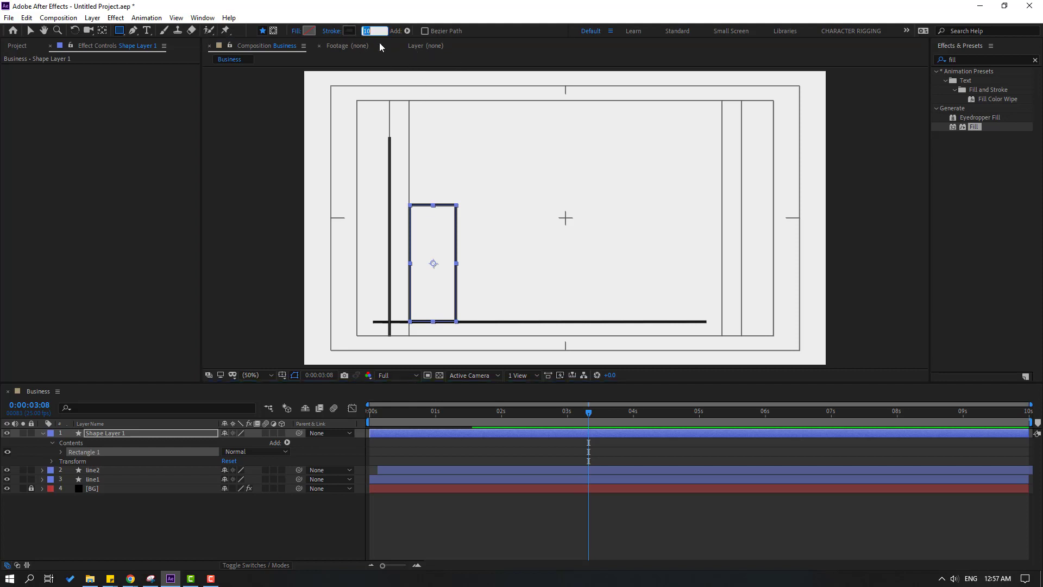
{"action": "type", "text": "0"}
{"action": "left_click", "coordinate": [310, 31]}
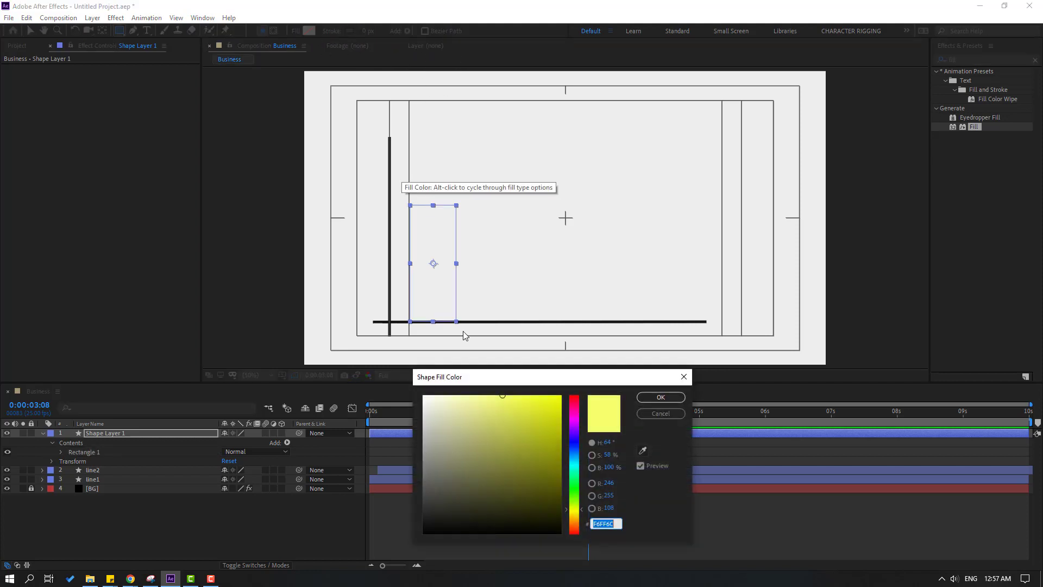
{"action": "left_click", "coordinate": [574, 459]}
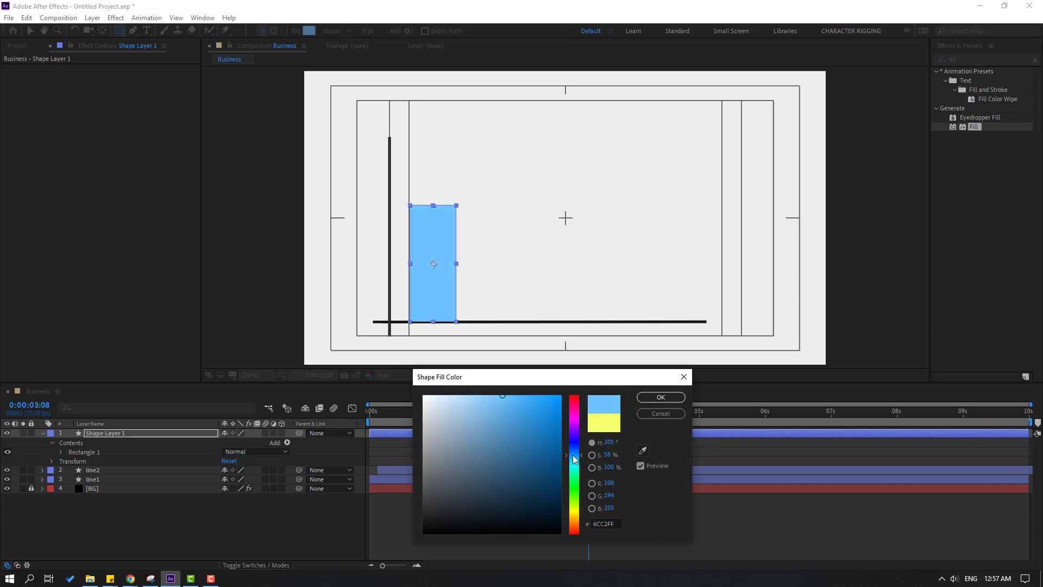
{"action": "left_click_drag", "start_coordinate": [474, 435], "coordinate": [462, 411]}
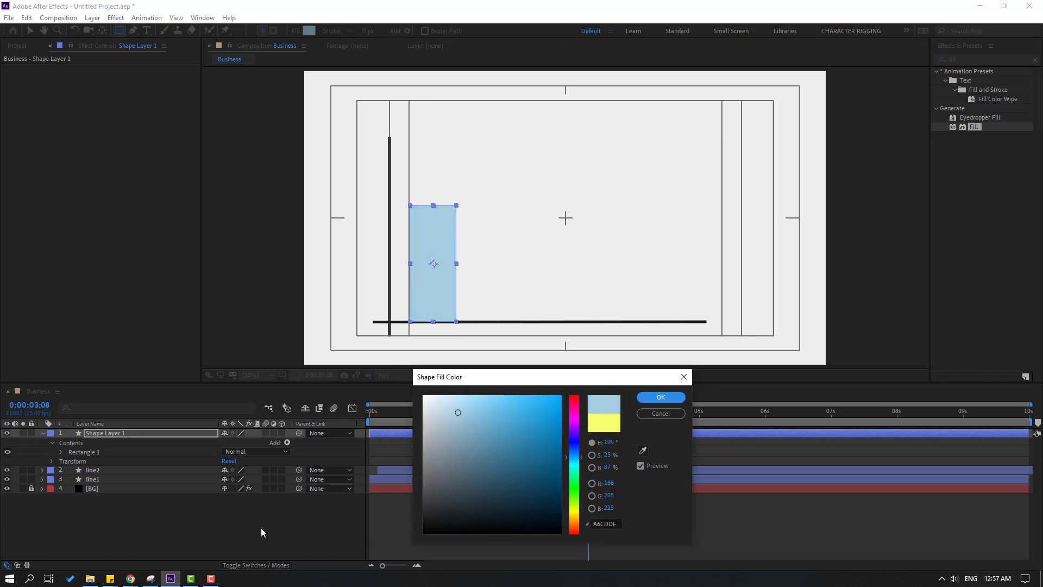
{"action": "left_click", "coordinate": [666, 398]}
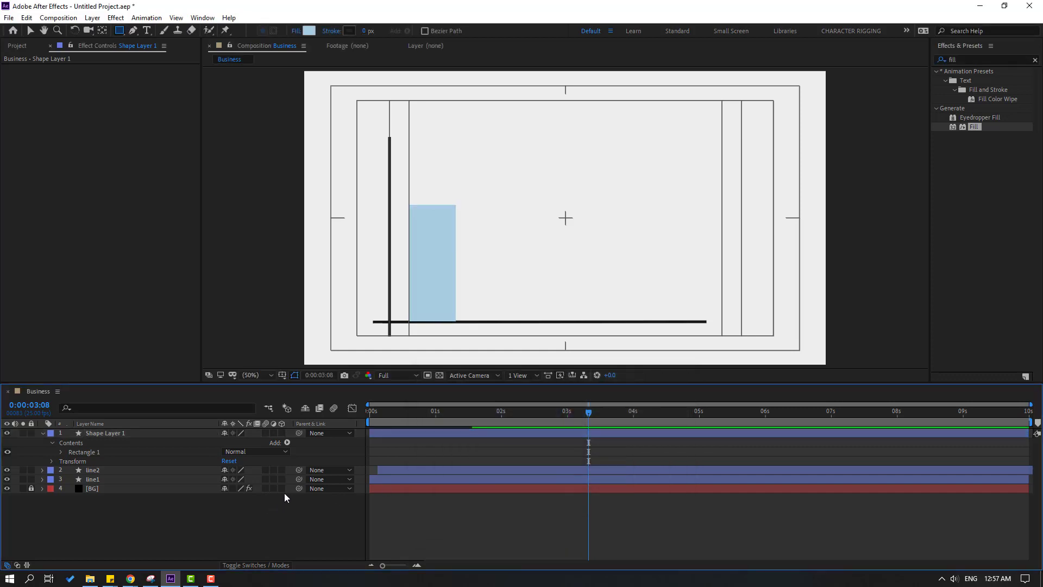
Step: Rename the bar's shape layer to blue
{"action": "left_click", "coordinate": [43, 433]}
{"action": "left_click", "coordinate": [110, 433]}
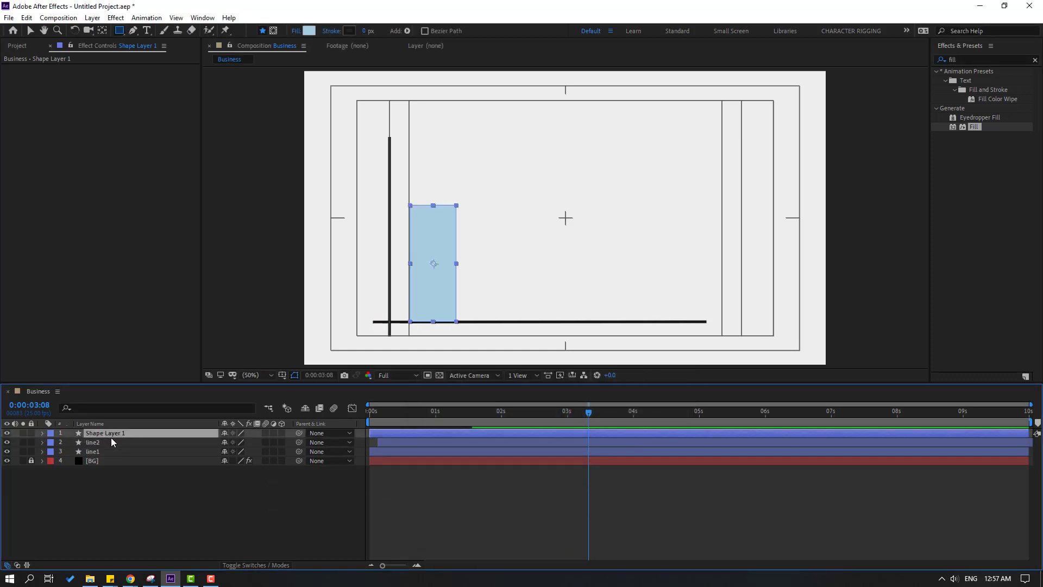
{"action": "key", "text": "Return"}
{"action": "type", "text": "blu"}
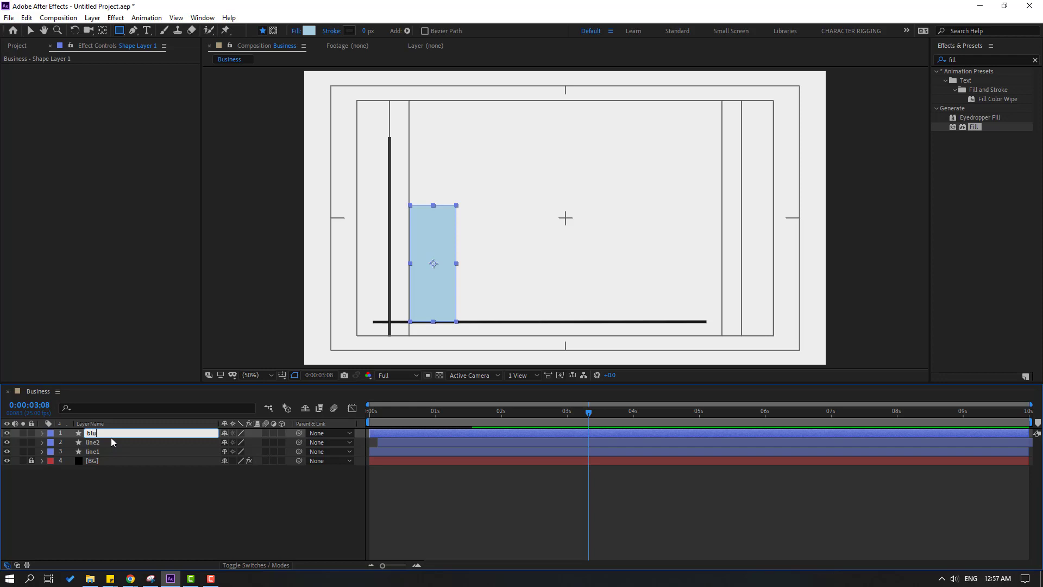
{"action": "type", "text": "e"}
{"action": "key", "text": "Return"}
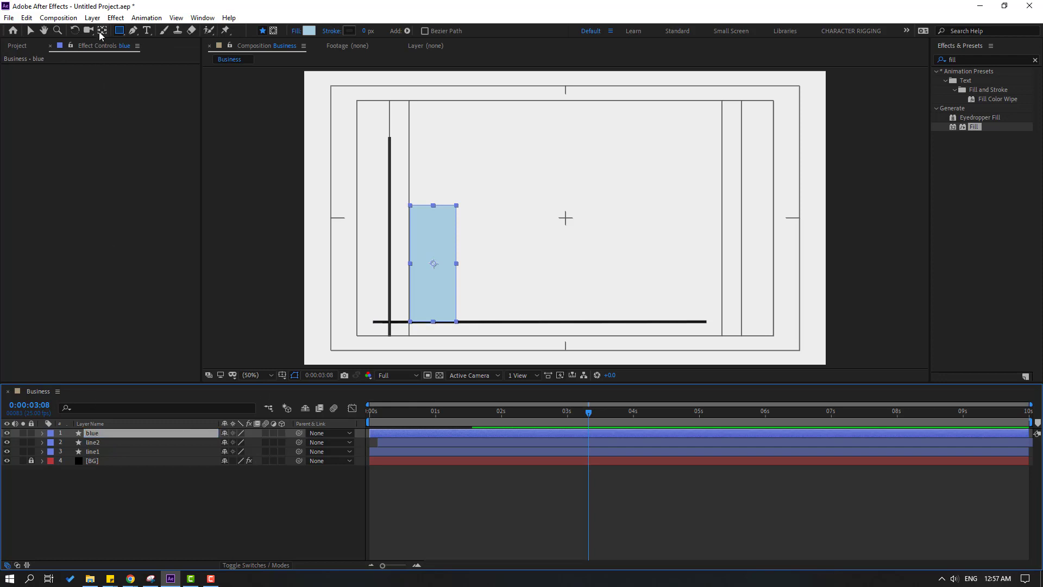
Step: Move the bar's anchor point to its bottom-centre and return to the comp start
{"action": "left_click", "coordinate": [102, 30]}
{"action": "scroll", "coordinate": [401, 303], "scroll_direction": "up", "scroll_amount": 2}
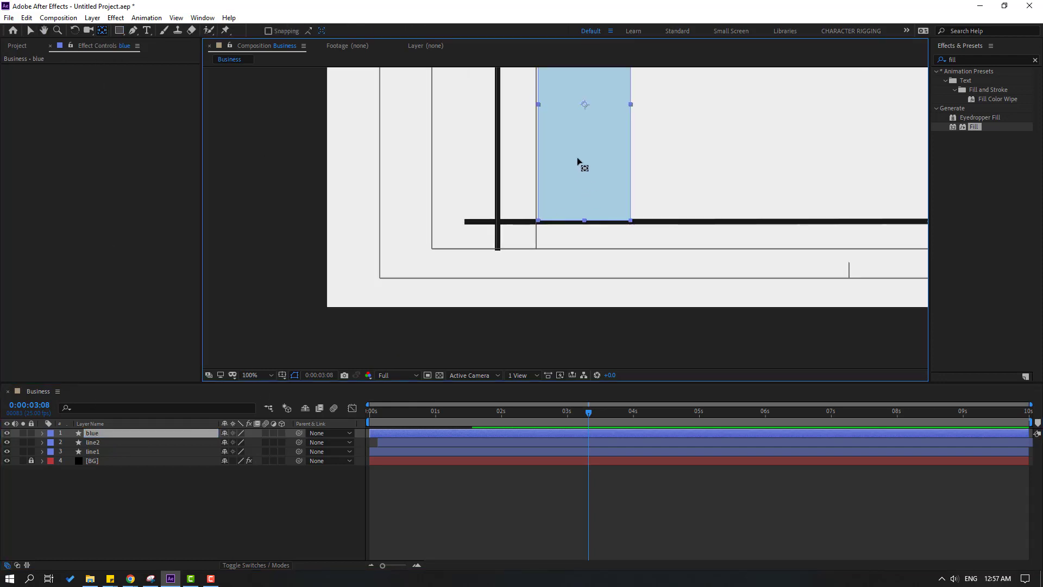
{"action": "left_click_drag", "start_coordinate": [584, 104], "coordinate": [583, 221]}
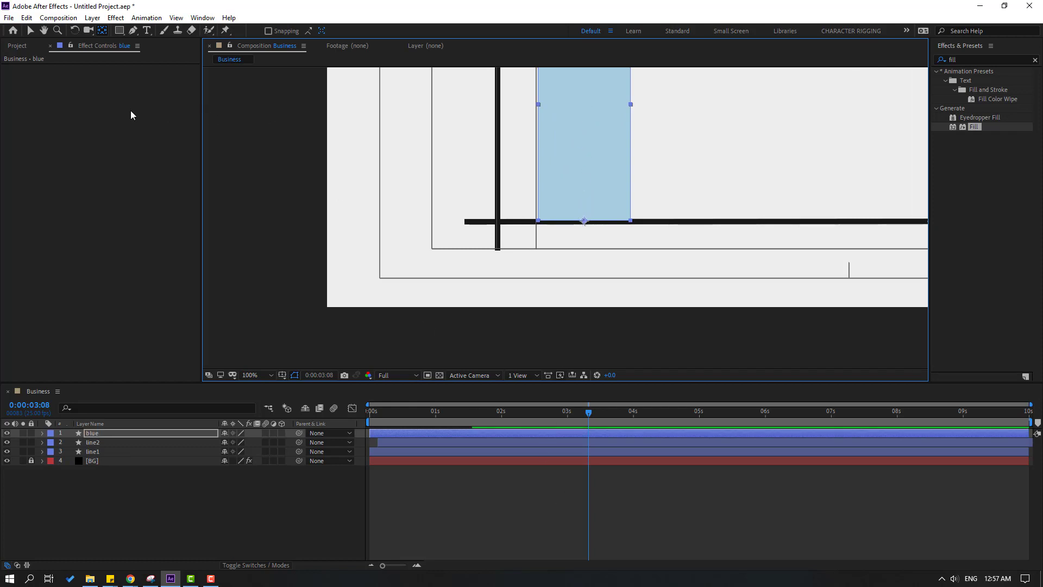
{"action": "left_click", "coordinate": [30, 32]}
{"action": "scroll", "coordinate": [601, 212], "scroll_direction": "down", "scroll_amount": 2}
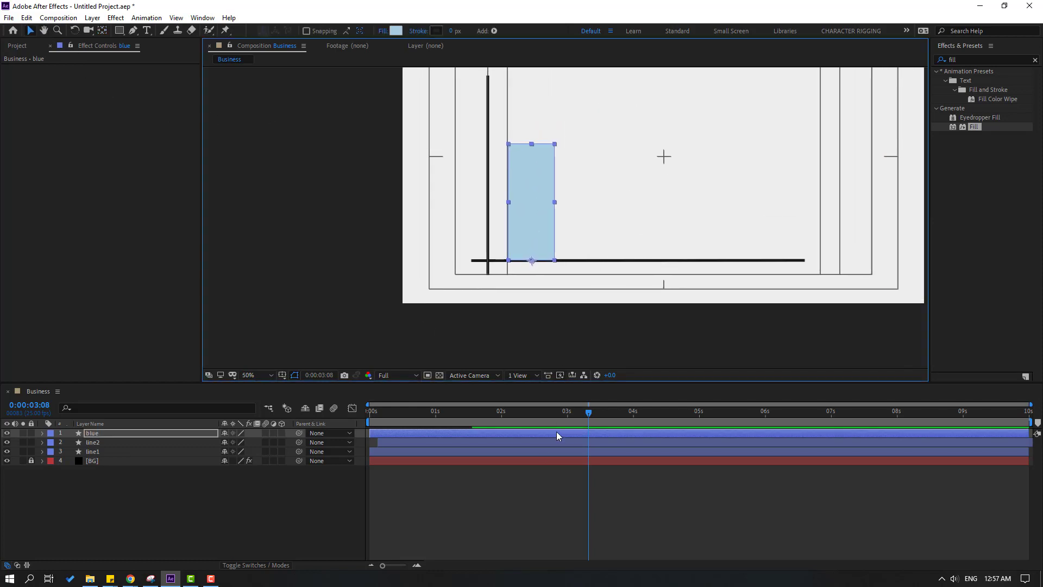
{"action": "left_click_drag", "start_coordinate": [459, 421], "coordinate": [369, 421]}
Step: Set the bar's vertical Scale to 0 and keyframe it at 0 seconds
{"action": "key", "text": "s"}
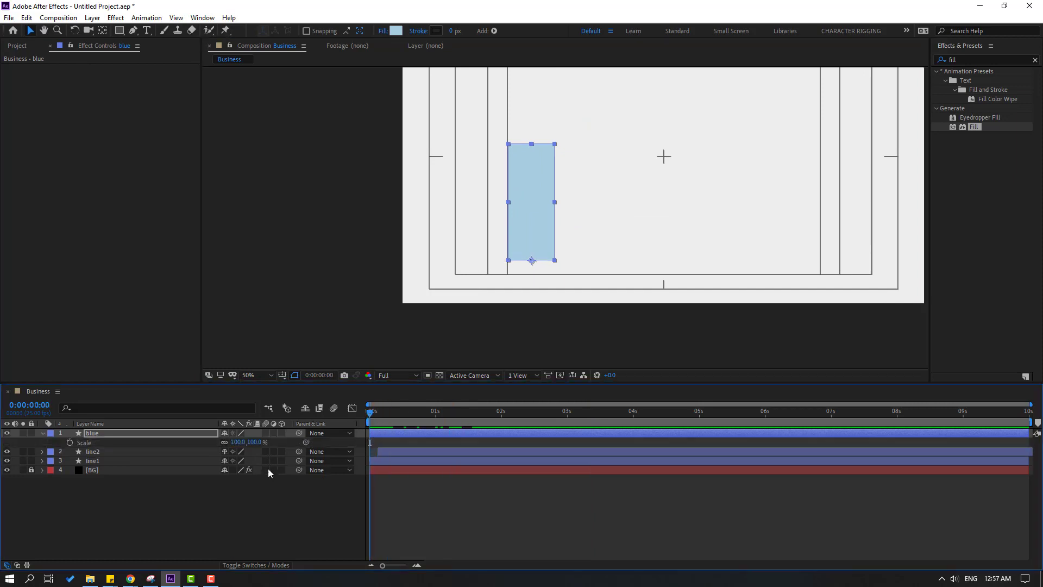
{"action": "left_click_drag", "start_coordinate": [259, 442], "coordinate": [259, 448]}
{"action": "type", "text": "0"}
{"action": "key", "text": "Return"}
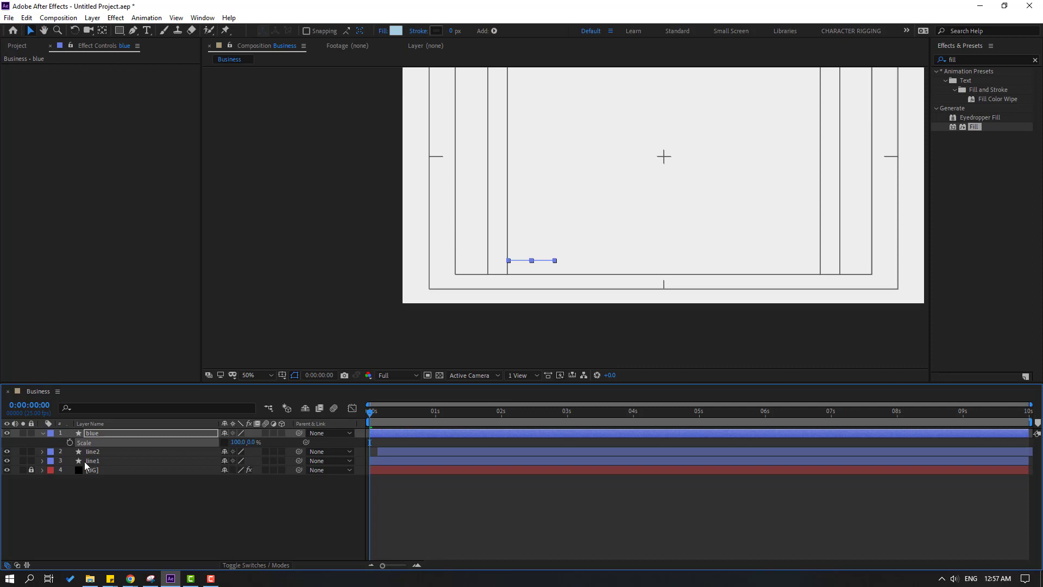
{"action": "left_click", "coordinate": [69, 443]}
{"action": "left_click", "coordinate": [97, 520]}
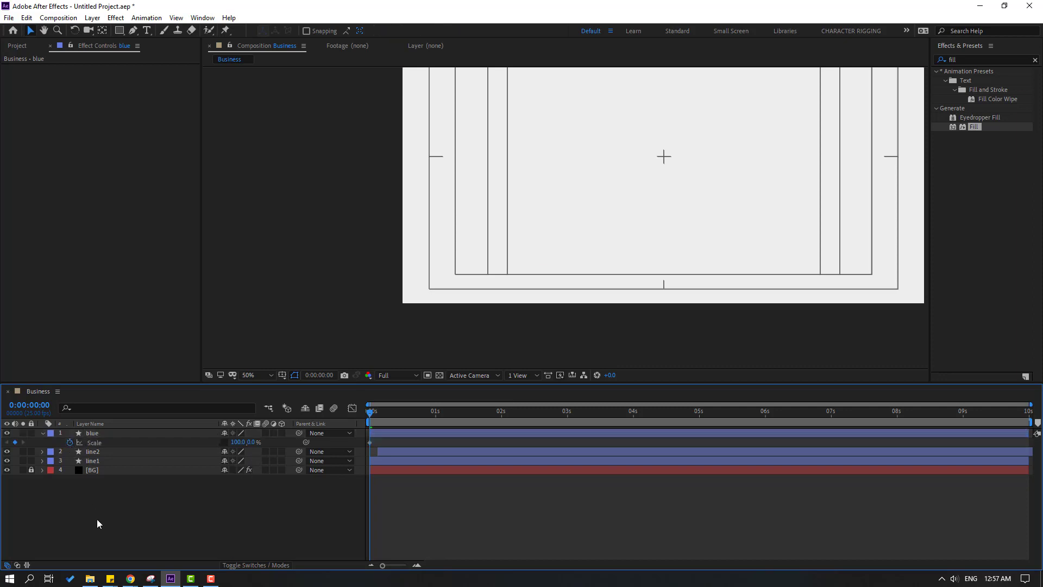
{"action": "key", "text": "shift+Page_Down"}
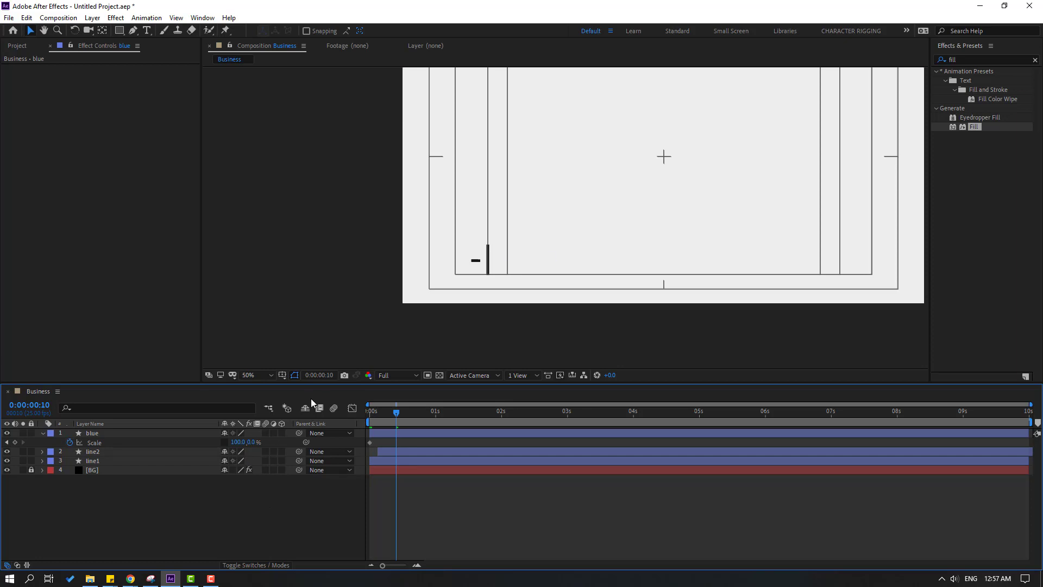
{"action": "left_click", "coordinate": [318, 376]}
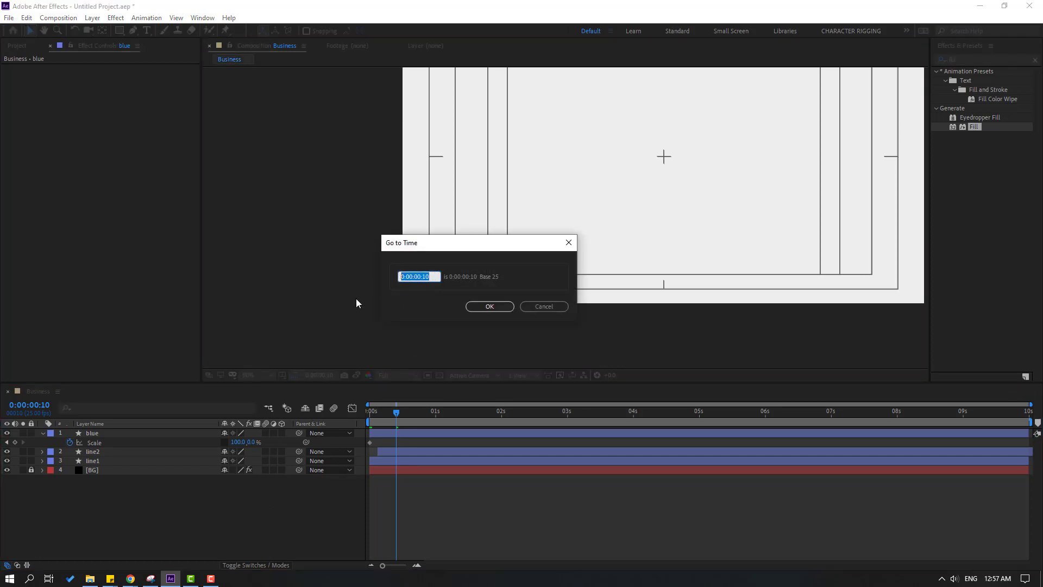
{"action": "type", "text": "+10"}
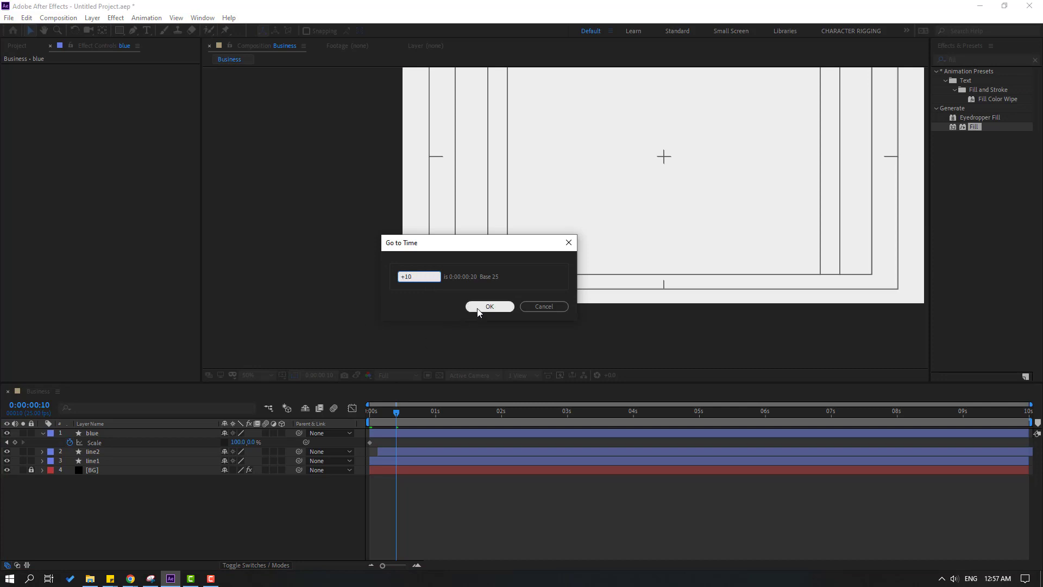
{"action": "left_click", "coordinate": [530, 309]}
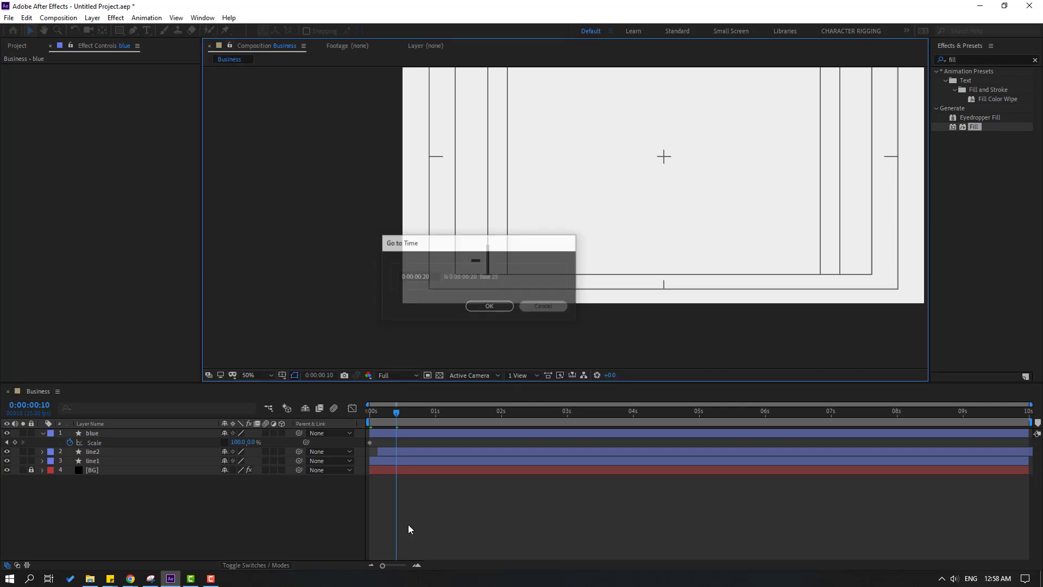
Step: Keyframe vertical Scale at 120, 95, 110 and 100 percent, ten frames apart, ending at 1:15
{"action": "left_click", "coordinate": [250, 442]}
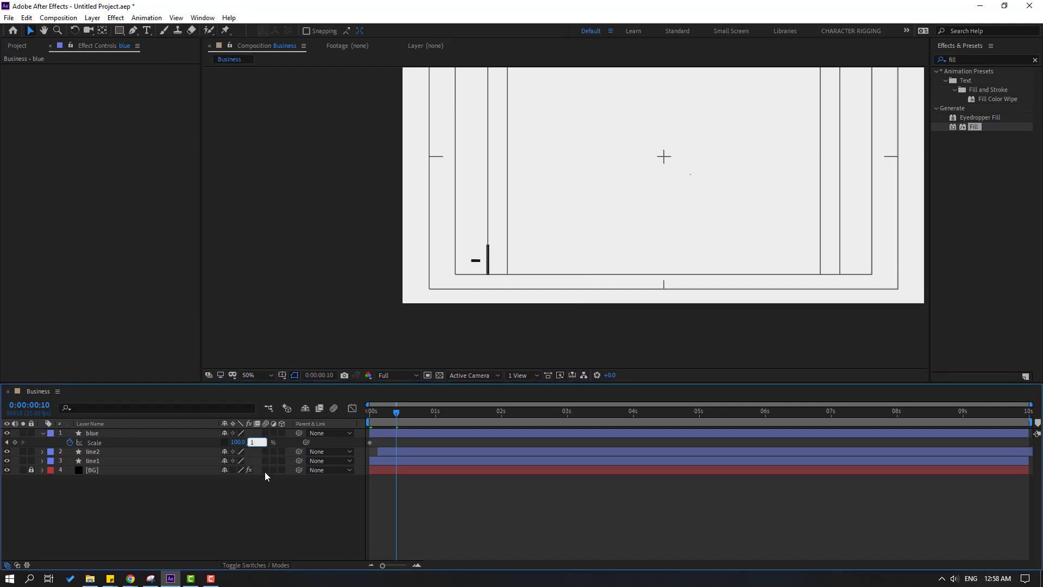
{"action": "type", "text": "120"}
{"action": "key", "text": "Return"}
{"action": "key", "text": "shift+Page_Down"}
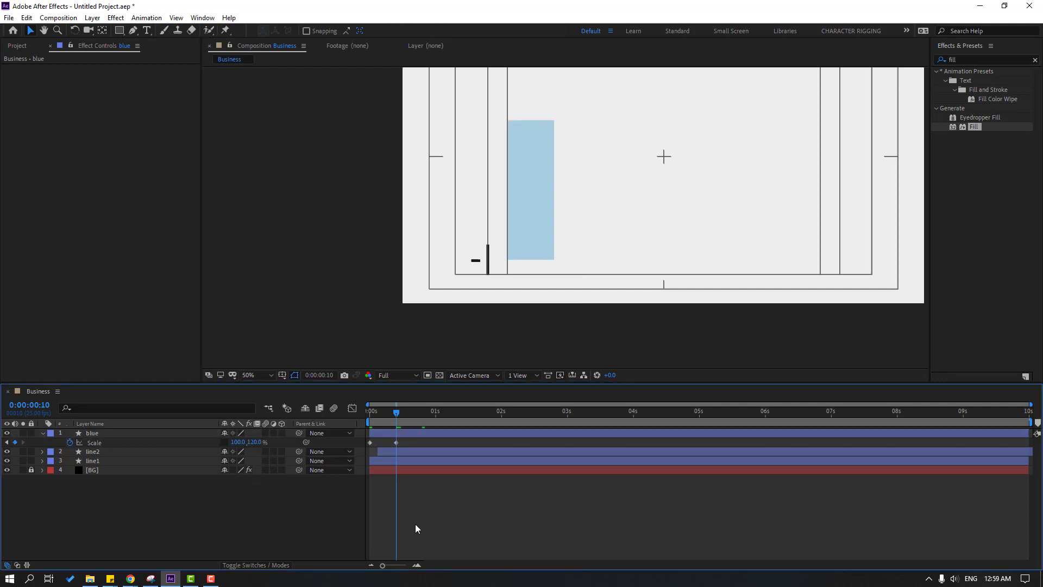
{"action": "left_click", "coordinate": [255, 446]}
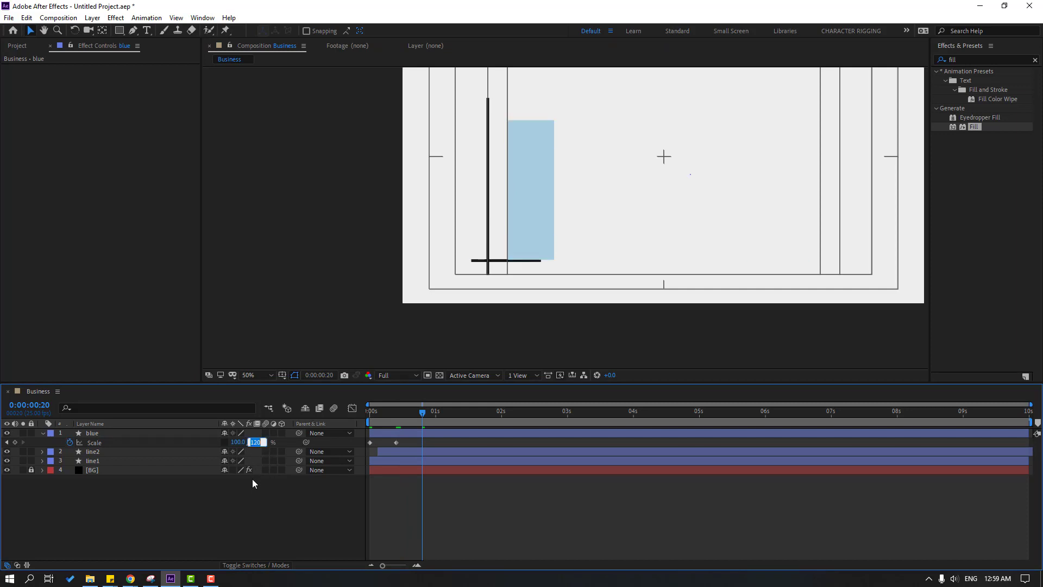
{"action": "type", "text": "95"}
{"action": "key", "text": "Return"}
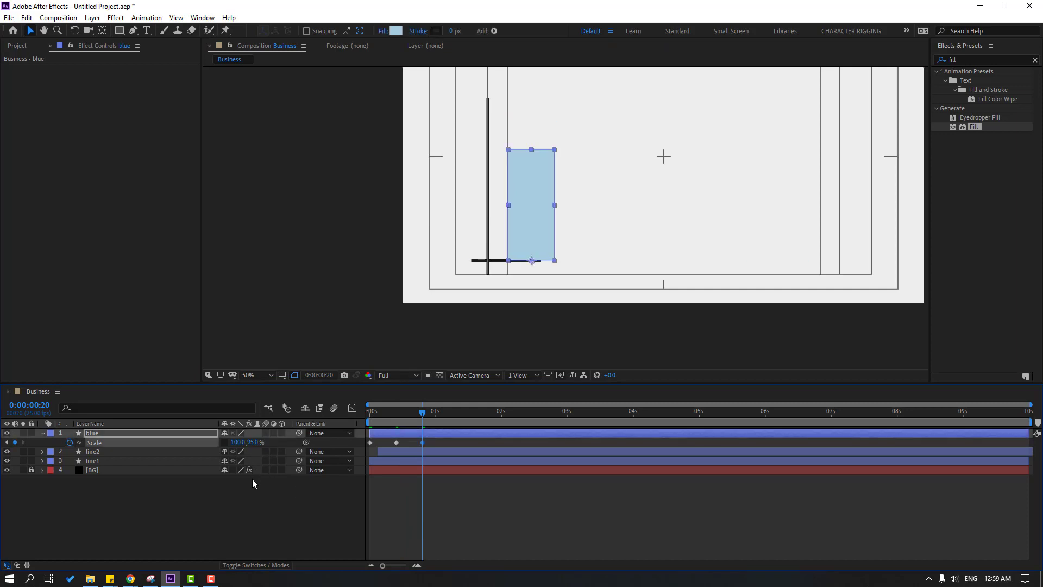
{"action": "key", "text": "shift+Page_Down"}
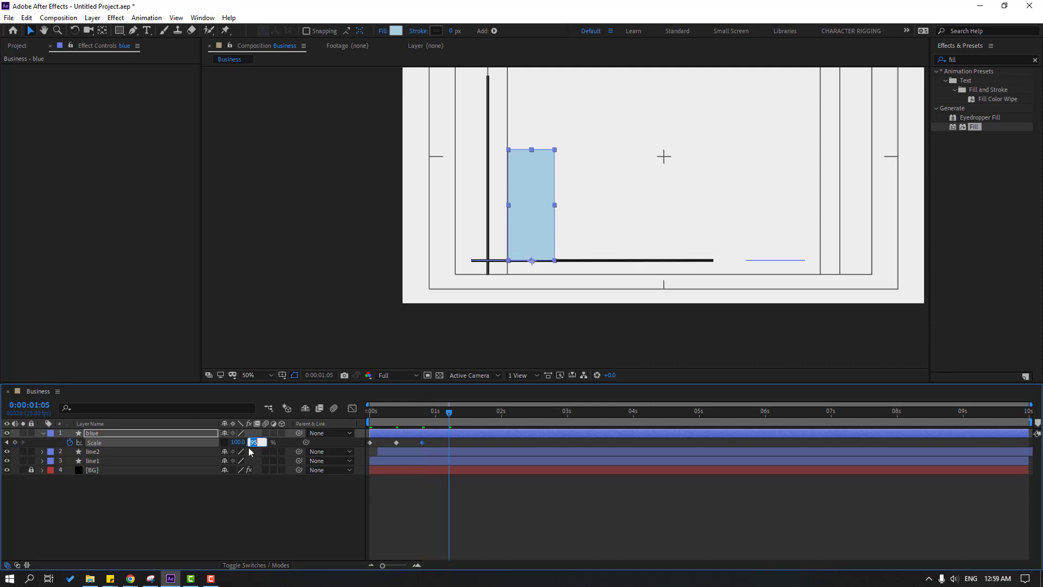
{"action": "key", "text": "Return"}
{"action": "key", "text": "shift+Page_Down"}
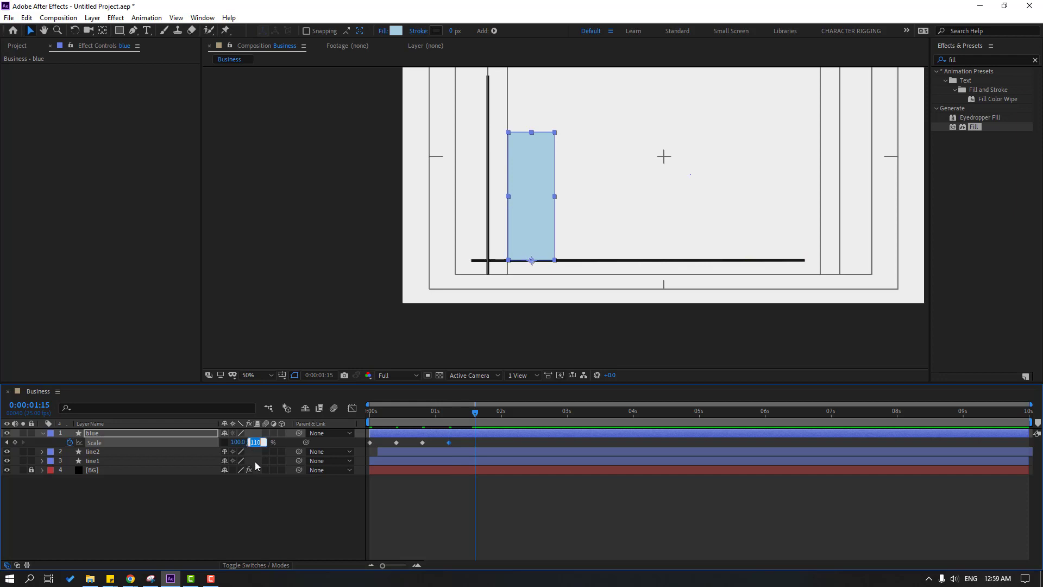
{"action": "key", "text": "Return"}
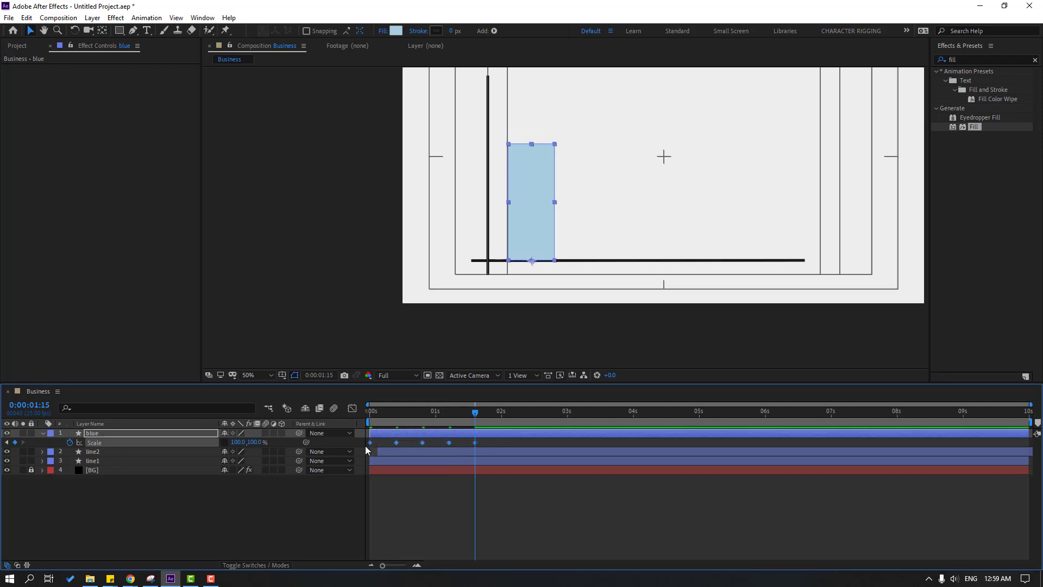
{"action": "right_click", "coordinate": [371, 443]}
Step: Easy-ease the bar's Scale keyframes, preview the bounce, and select the first keyframe in the speed graph
{"action": "mouse_move", "coordinate": [435, 435]}
{"action": "left_click", "coordinate": [511, 474]}
{"action": "key", "text": "space"}
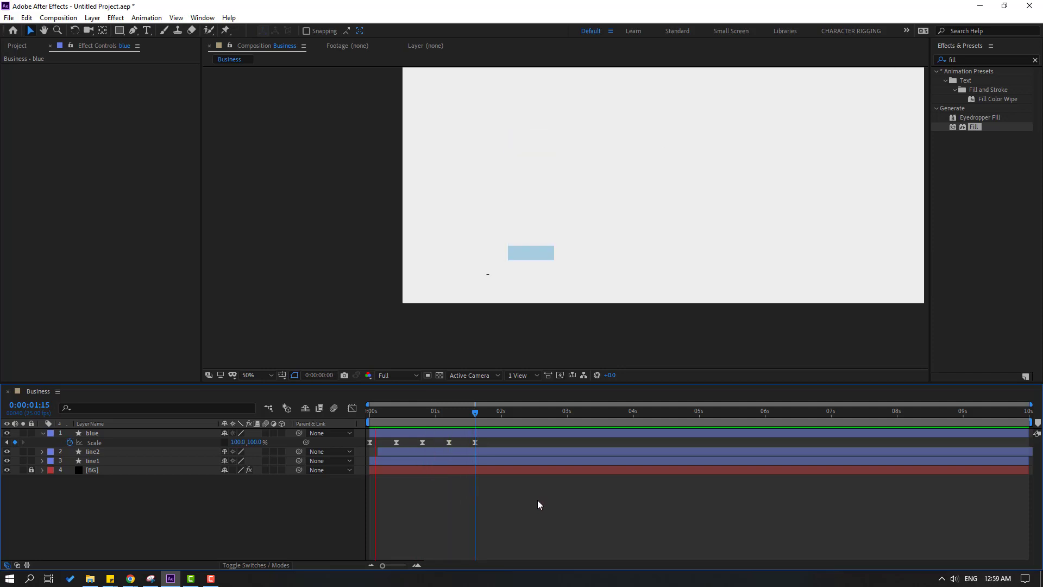
{"action": "key", "text": "comma"}
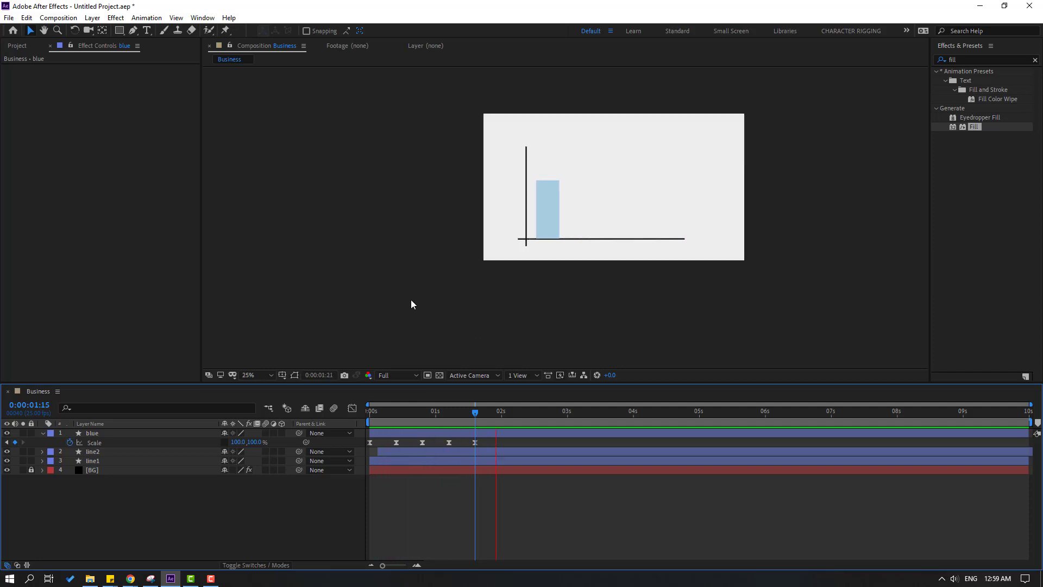
{"action": "key", "text": "period"}
{"action": "key", "text": "space"}
{"action": "left_click_drag", "start_coordinate": [379, 414], "coordinate": [360, 435]}
{"action": "left_click", "coordinate": [415, 450]}
{"action": "left_click", "coordinate": [352, 409]}
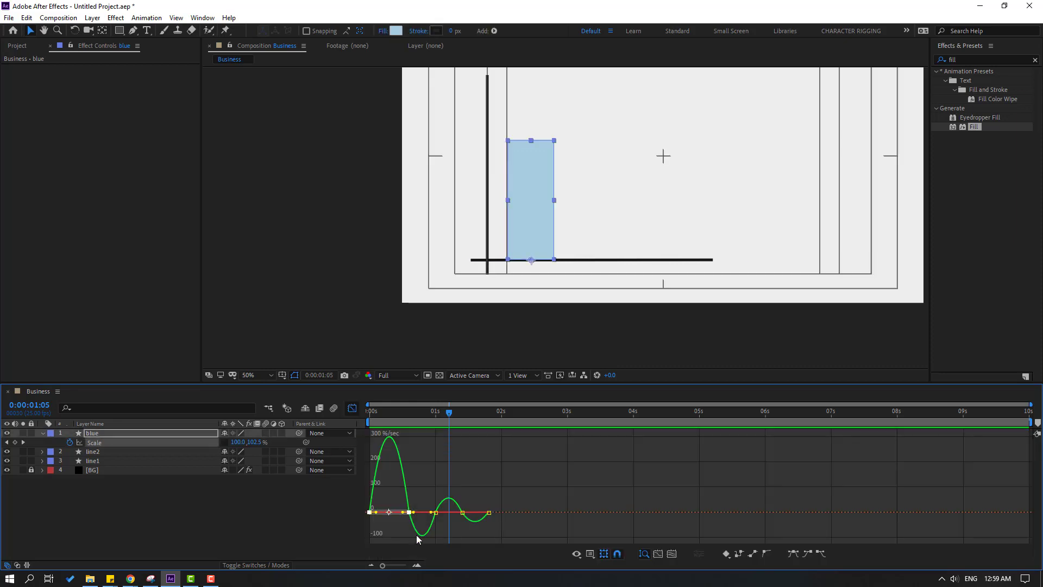
{"action": "left_click_drag", "start_coordinate": [389, 499], "coordinate": [383, 522]}
Step: Duplicate the blue bar layer, start the copy slightly later, and name it 'red'
{"action": "key", "text": "comma"}
{"action": "left_click", "coordinate": [353, 408]}
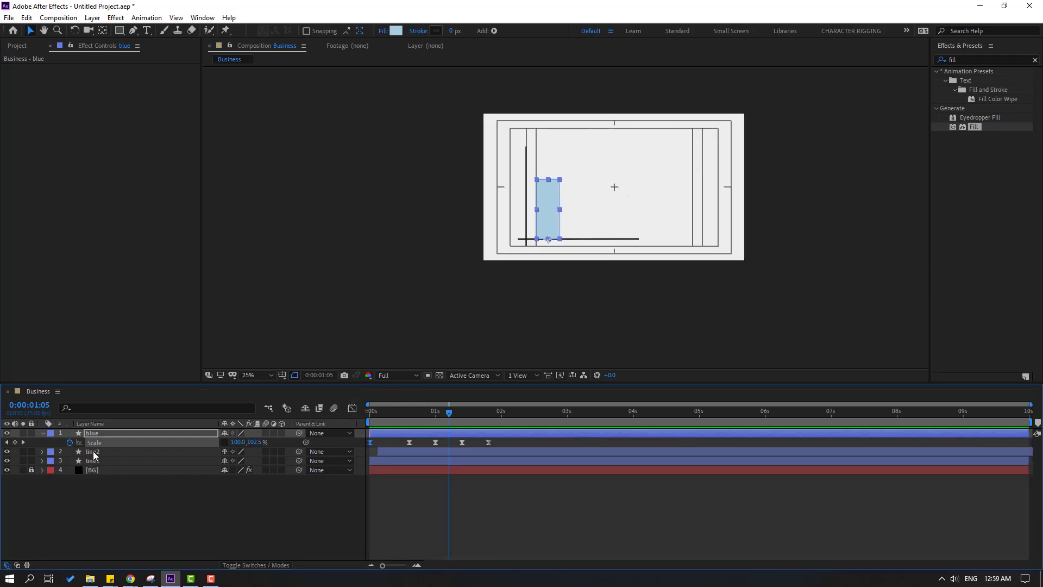
{"action": "left_click", "coordinate": [93, 434]}
{"action": "key", "text": "ctrl+d"}
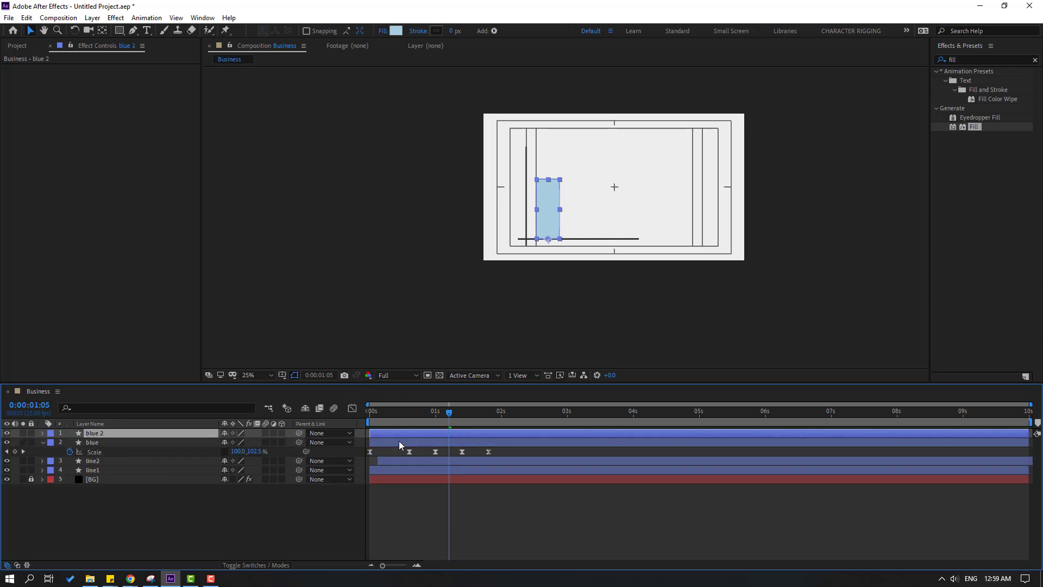
{"action": "left_click_drag", "start_coordinate": [399, 436], "coordinate": [412, 436]}
{"action": "key", "text": "Return"}
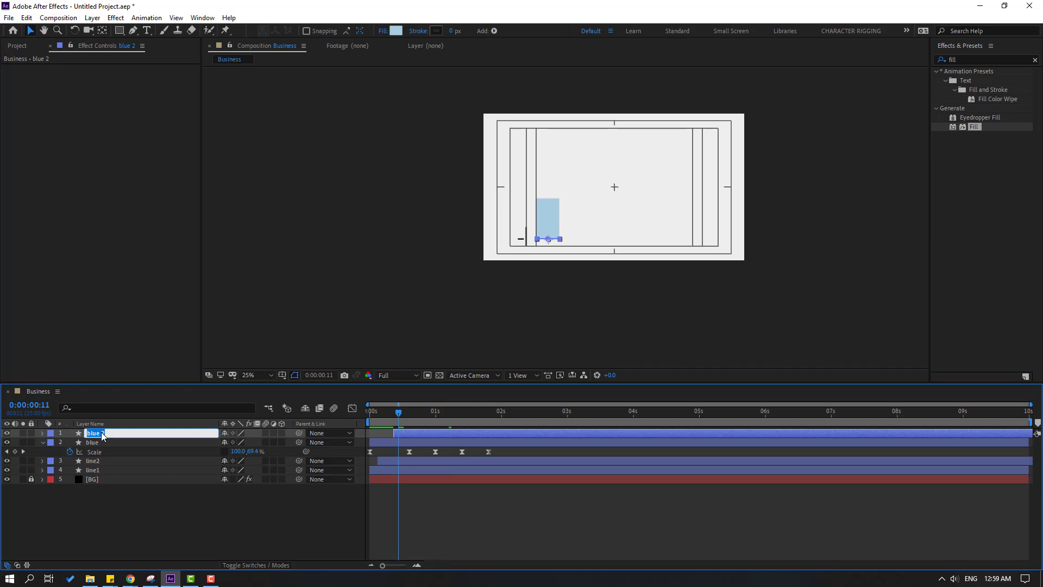
{"action": "type", "text": "red"}
{"action": "key", "text": "Return"}
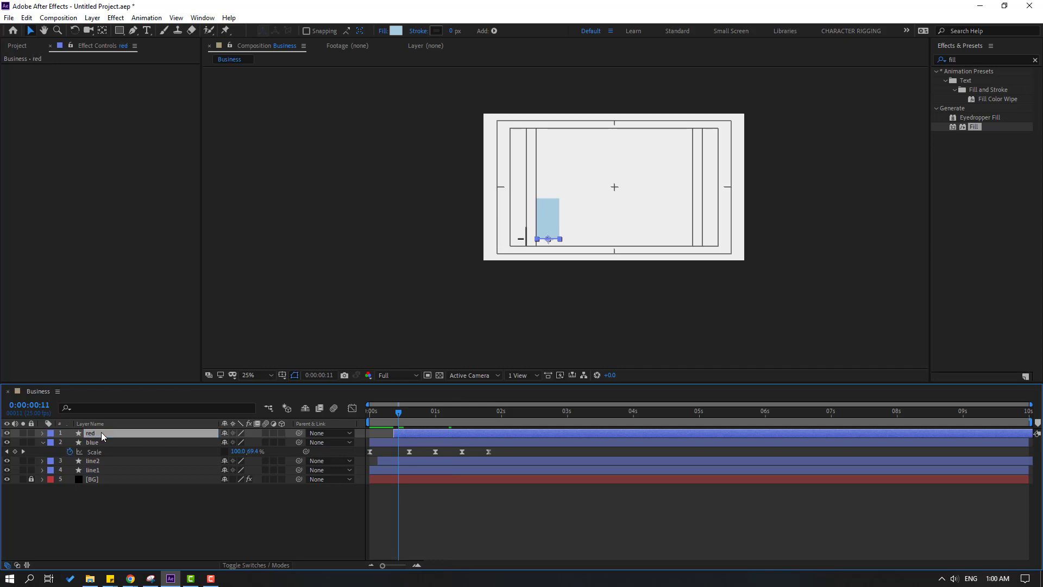
Step: Nudge the red bar to sit right of the blue bar with a gap, and preview the growth
{"action": "key", "text": "shift+Right"}
{"action": "key", "text": "shift+Right"}
{"action": "key", "text": "shift+Right"}
{"action": "key", "text": "shift+Right"}
{"action": "key", "text": "shift+Right"}
{"action": "key", "text": "shift+Right"}
{"action": "key", "text": "shift+Right"}
{"action": "key", "text": "shift+Right"}
{"action": "key", "text": "shift+Right"}
{"action": "key", "text": "shift+Right"}
{"action": "key", "text": "shift+Right"}
{"action": "key", "text": "shift+Right"}
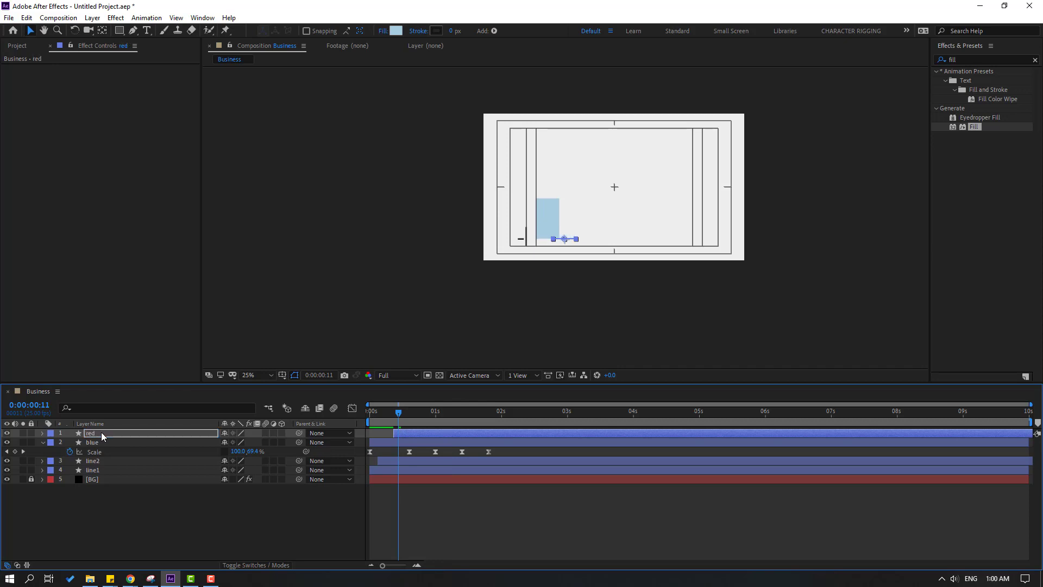
{"action": "left_click_drag", "start_coordinate": [427, 413], "coordinate": [477, 412]}
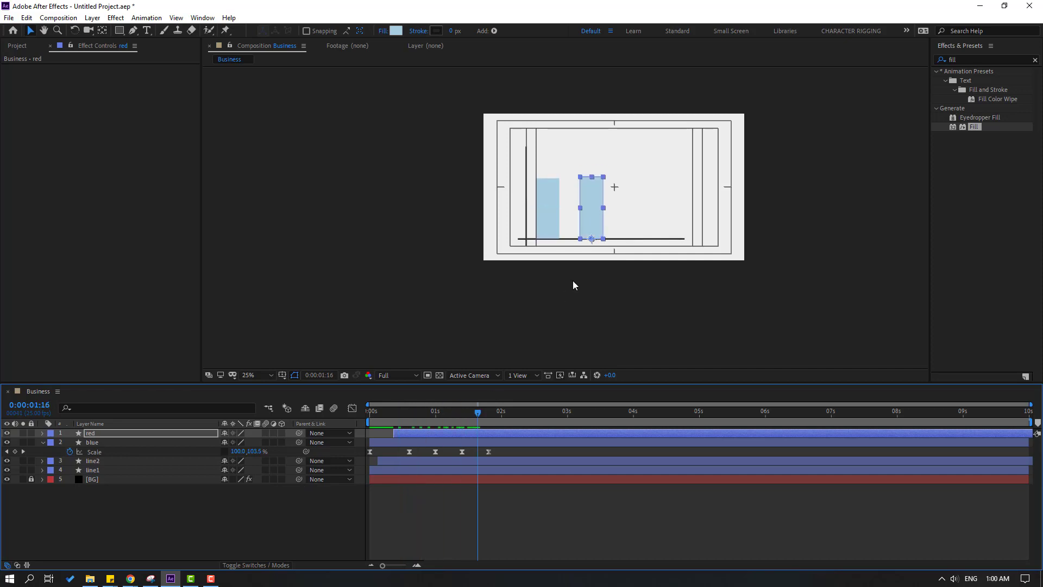
{"action": "key", "text": "period"}
{"action": "key", "text": "period"}
{"action": "key", "text": "shift+Left"}
{"action": "key", "text": "shift+Left"}
{"action": "key", "text": "shift+Left"}
{"action": "key", "text": "shift+Left"}
{"action": "key", "text": "shift+Left"}
{"action": "key", "text": "shift+Left"}
{"action": "key", "text": "shift+Left"}
{"action": "key", "text": "shift+Left"}
{"action": "key", "text": "shift+Left"}
{"action": "key", "text": "shift+Left"}
{"action": "key", "text": "shift+Left"}
{"action": "key", "text": "shift+Left"}
{"action": "key", "text": "shift+Left"}
{"action": "key", "text": "shift+Left"}
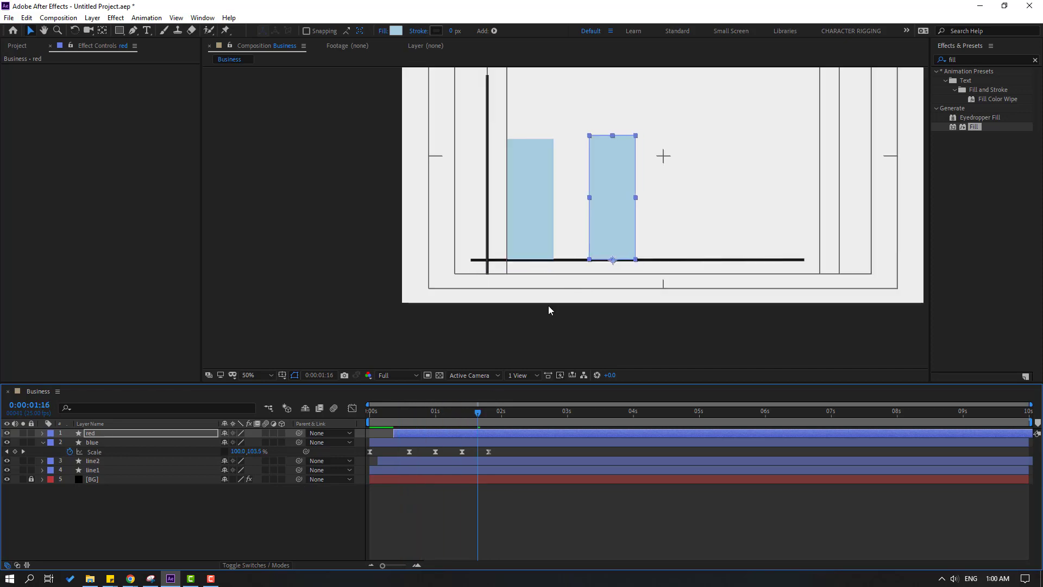
{"action": "key", "text": "shift+Left"}
{"action": "key", "text": "shift+Left"}
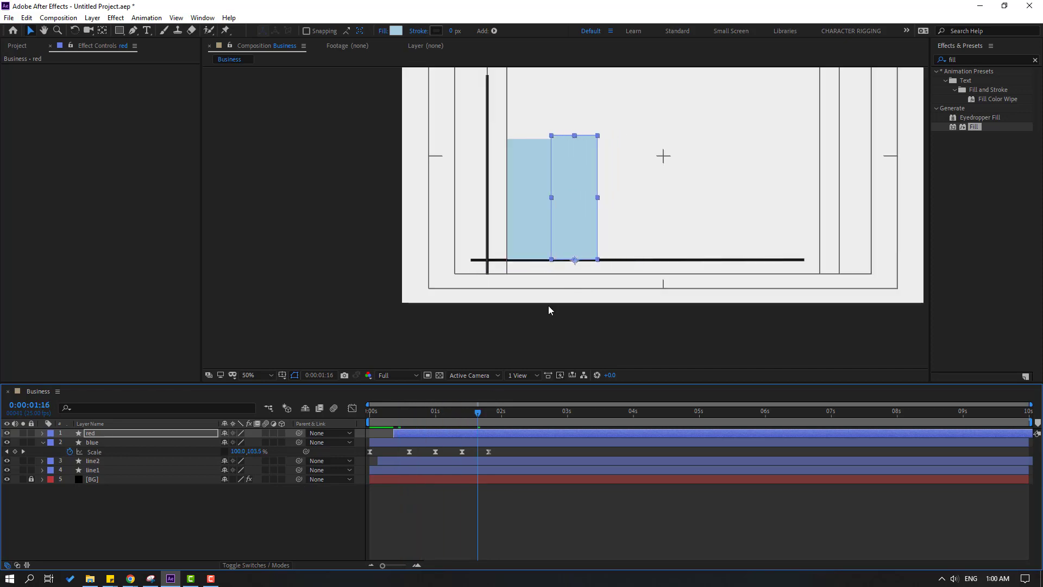
{"action": "key", "text": "shift+Right"}
{"action": "key", "text": "shift+Right"}
{"action": "key", "text": "shift+Right"}
{"action": "key", "text": "shift+Right"}
{"action": "key", "text": "shift+Right"}
{"action": "key", "text": "shift+Right"}
{"action": "key", "text": "shift+Right"}
{"action": "key", "text": "shift+Right"}
{"action": "key", "text": "shift+Right"}
{"action": "key", "text": "shift+Right"}
{"action": "key", "text": "shift+Right"}
{"action": "key", "text": "shift+Right"}
{"action": "key", "text": "shift+Right"}
{"action": "key", "text": "shift+Right"}
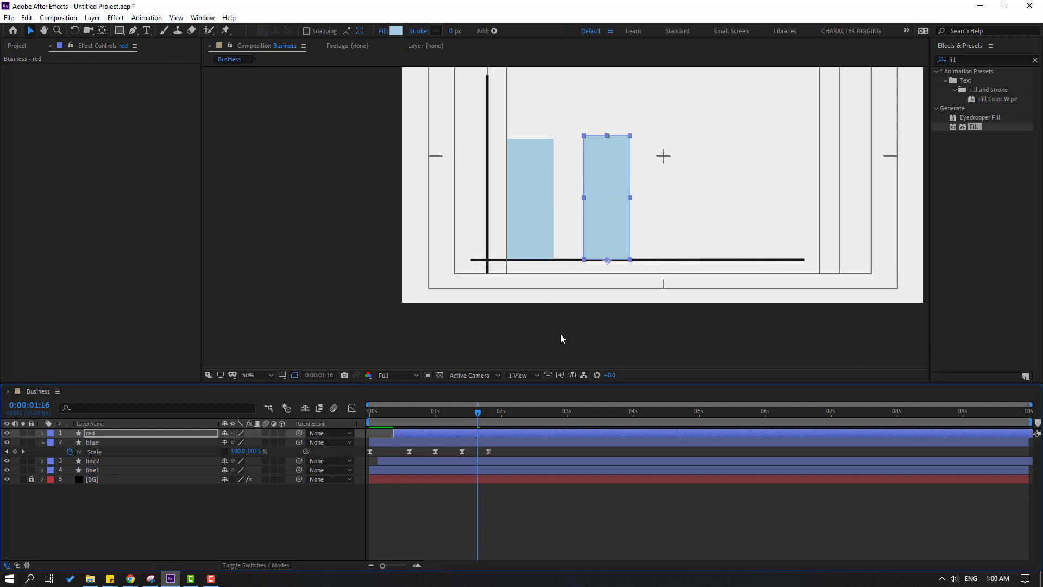
{"action": "left_click", "coordinate": [528, 506]}
{"action": "key", "text": "space"}
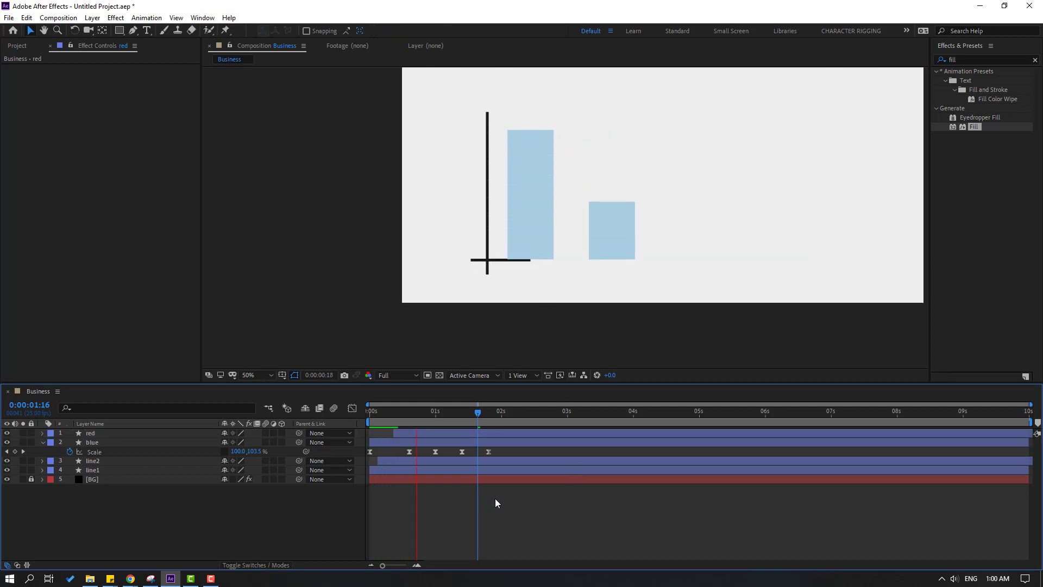
{"action": "left_click", "coordinate": [354, 438]}
{"action": "left_click", "coordinate": [105, 433]}
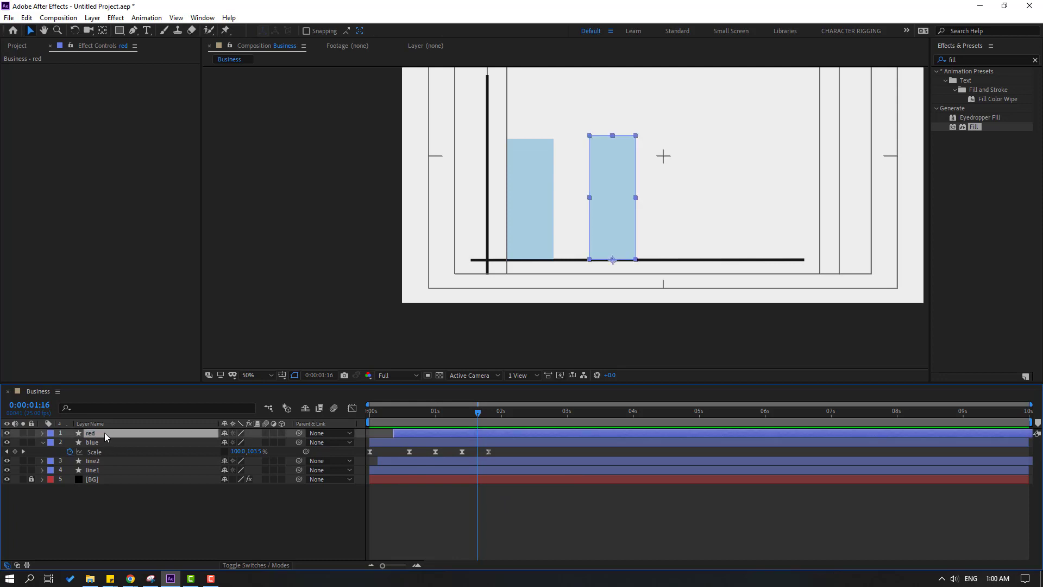
Step: Set the red bar's first vertical Scale keyframes to 95% and 75%
{"action": "key", "text": "s"}
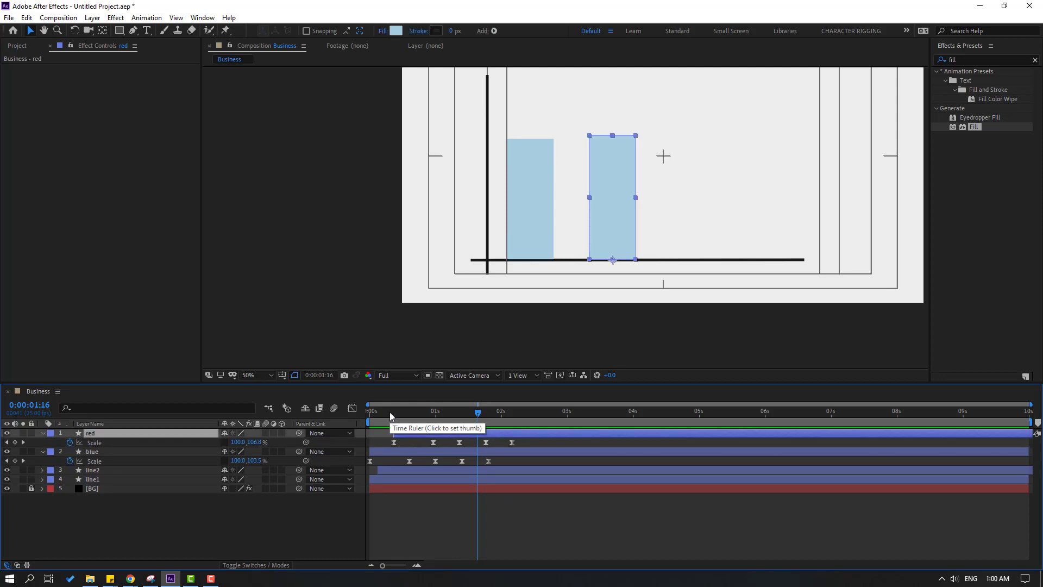
{"action": "left_click_drag", "start_coordinate": [389, 412], "coordinate": [433, 414]}
{"action": "left_click", "coordinate": [254, 442]}
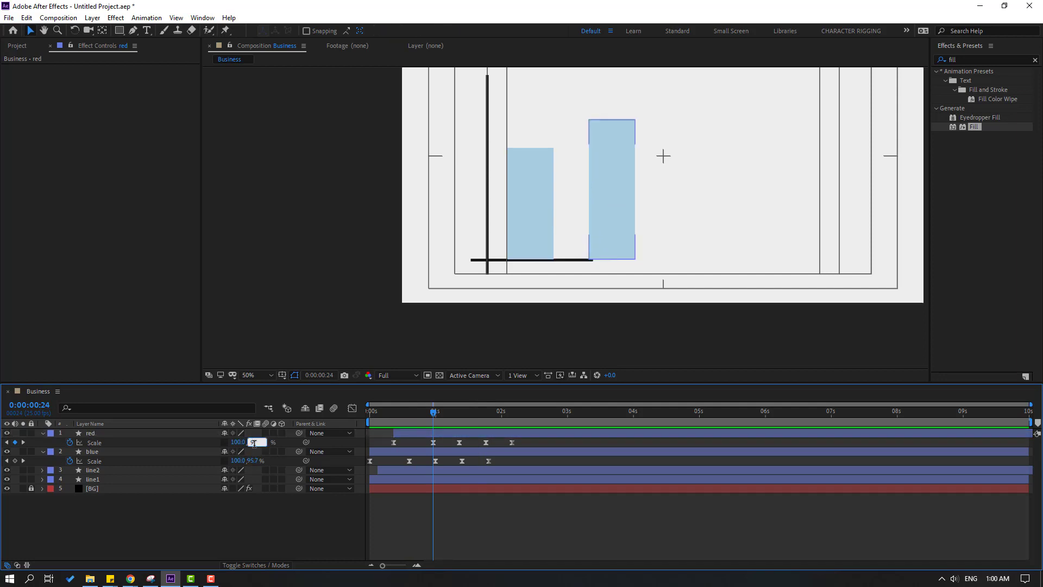
{"action": "type", "text": "95"}
{"action": "key", "text": "Return"}
{"action": "key", "text": "Return"}
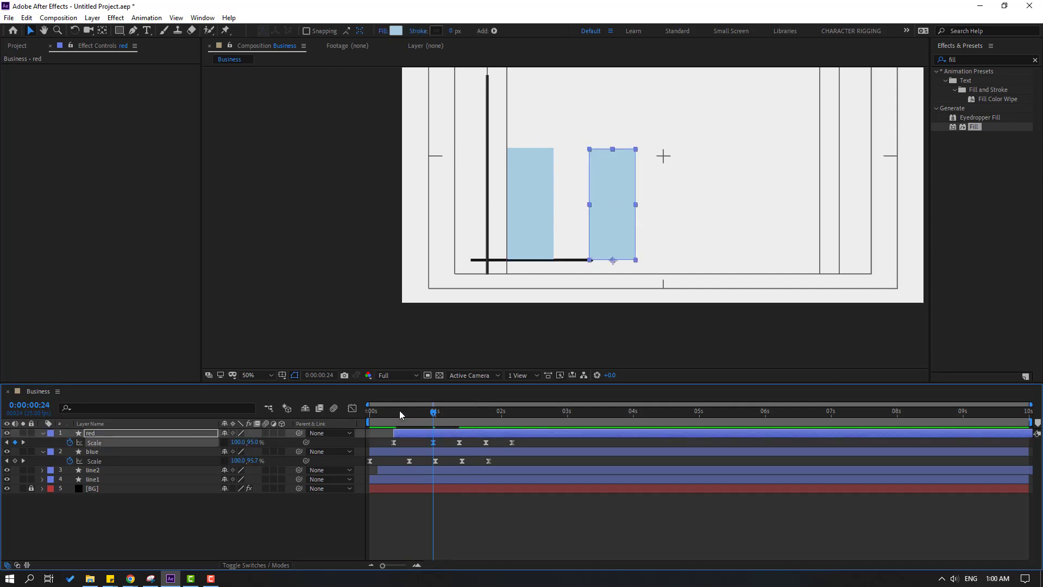
{"action": "left_click", "coordinate": [412, 414]}
{"action": "left_click_drag", "start_coordinate": [421, 415], "coordinate": [459, 416]}
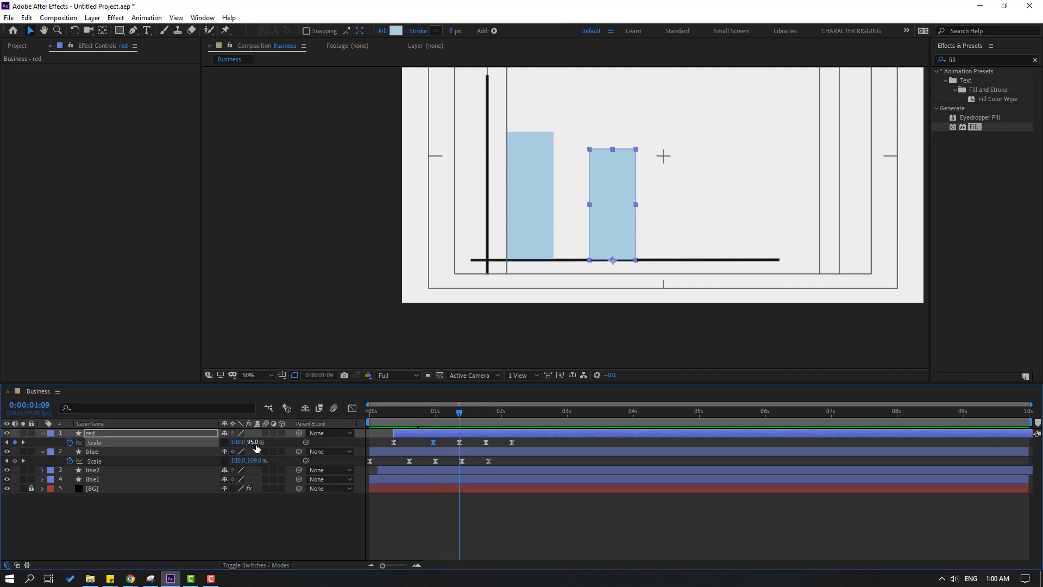
{"action": "key", "text": "Return"}
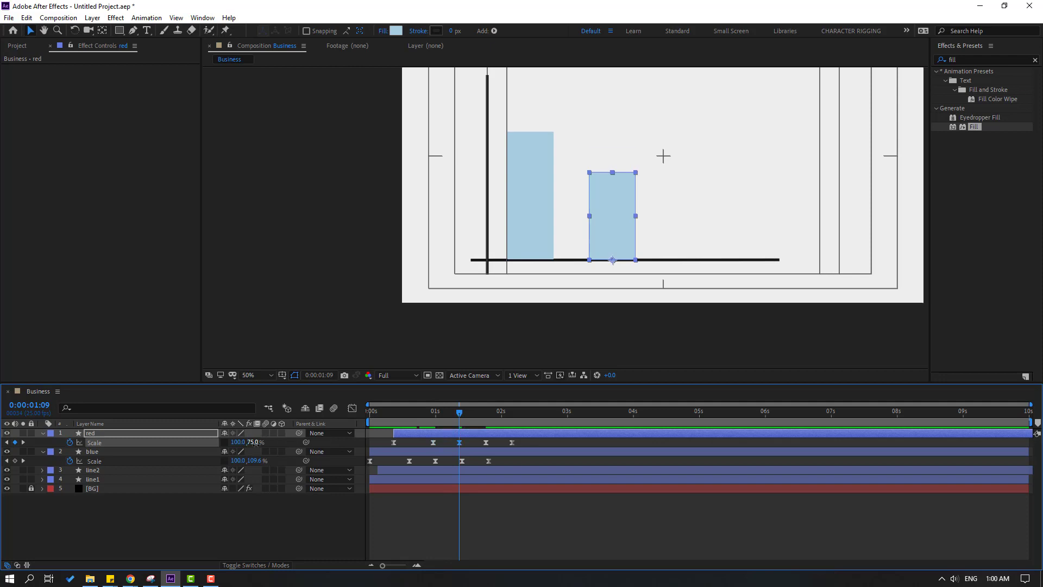
Step: Set the later red Scale keyframes to 80% and a final 76%, then preview the animation
{"action": "left_click_drag", "start_coordinate": [413, 409], "coordinate": [485, 416]}
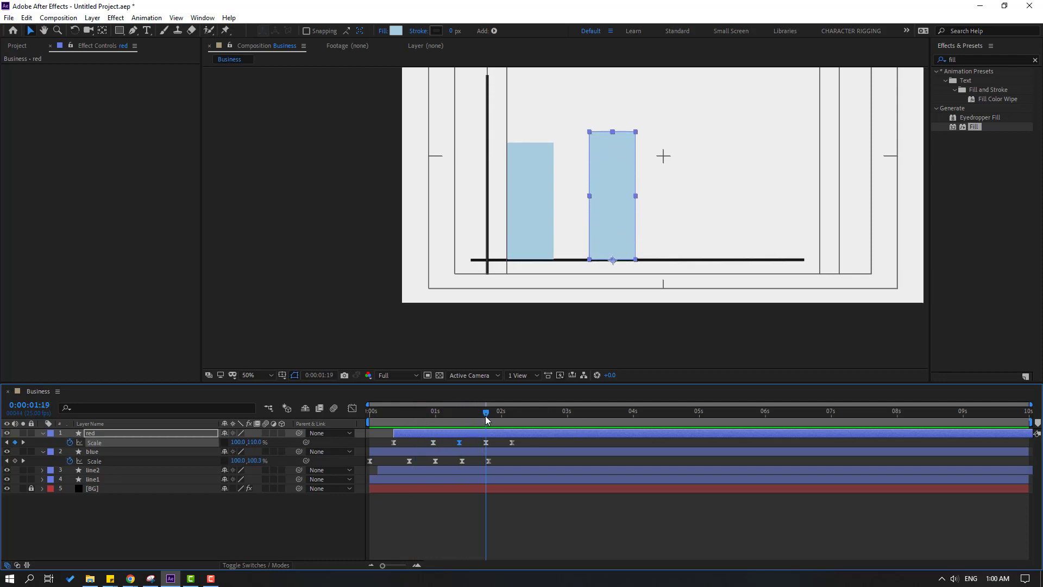
{"action": "left_click", "coordinate": [257, 441]}
{"action": "type", "text": "80"}
{"action": "key", "text": "Return"}
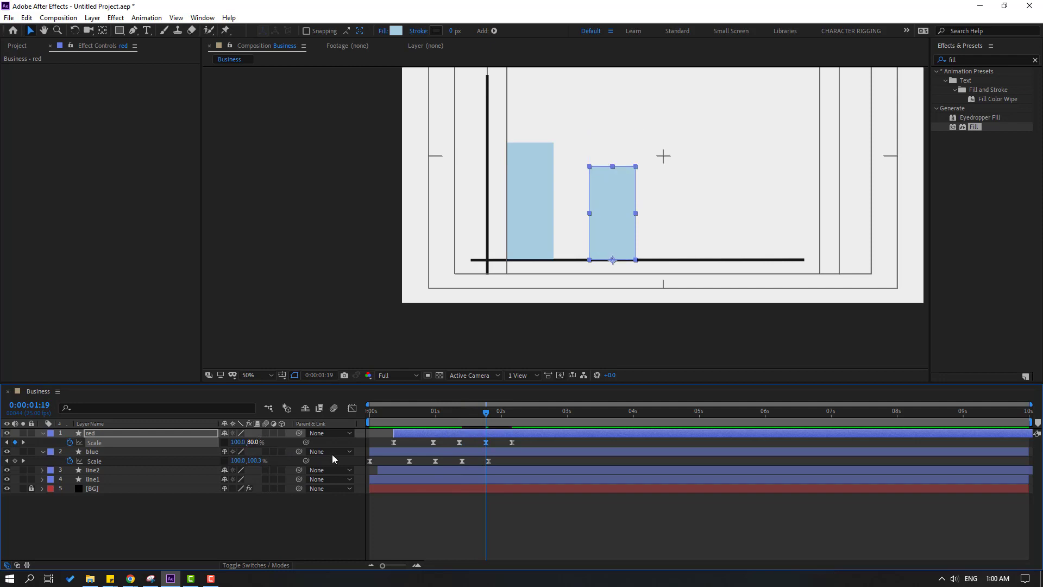
{"action": "key", "text": "k"}
{"action": "left_click", "coordinate": [254, 442]}
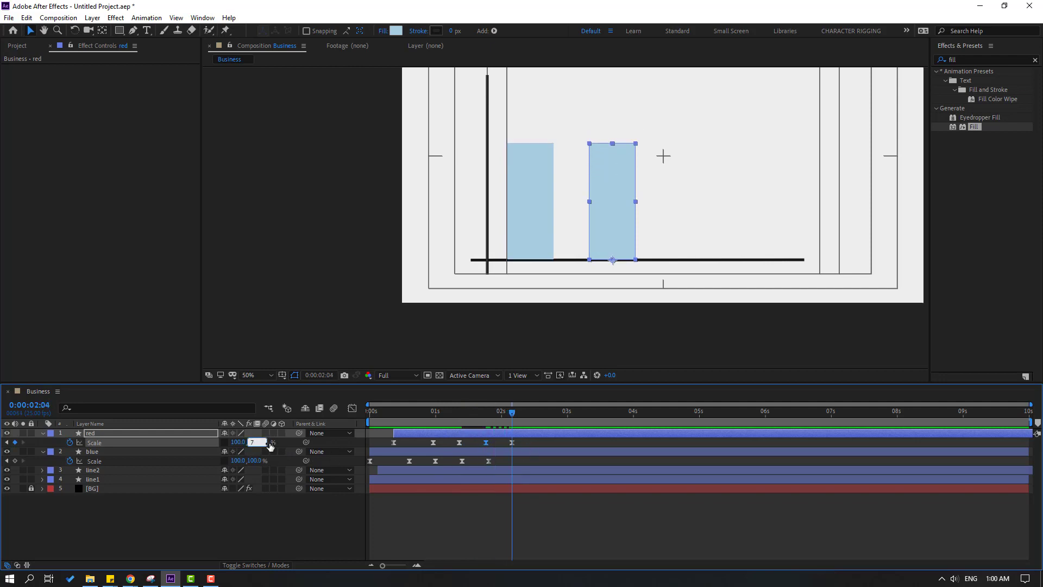
{"action": "type", "text": "76"}
{"action": "key", "text": "Return"}
{"action": "key", "text": "space"}
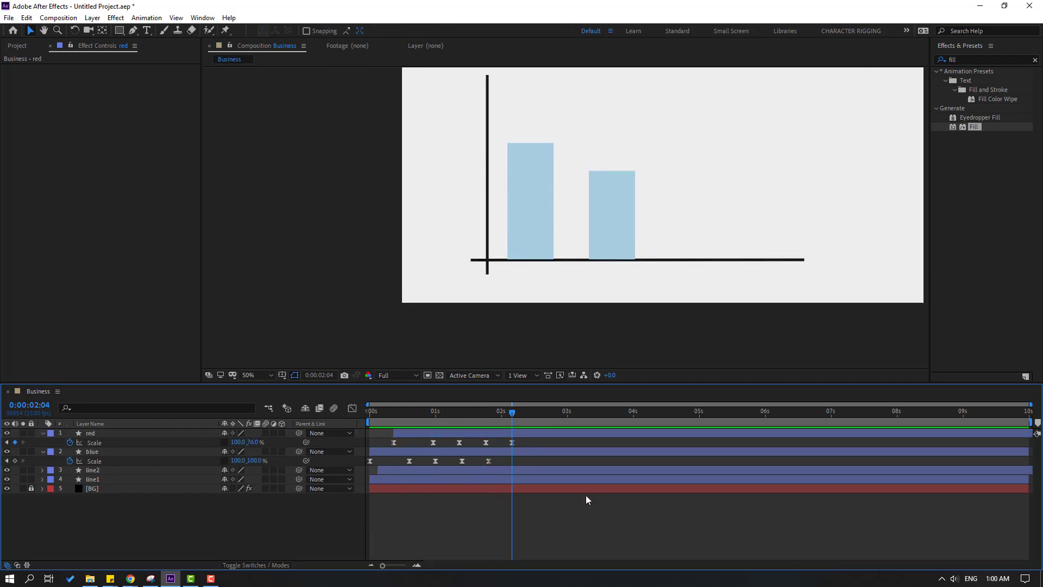
{"action": "key", "text": "comma"}
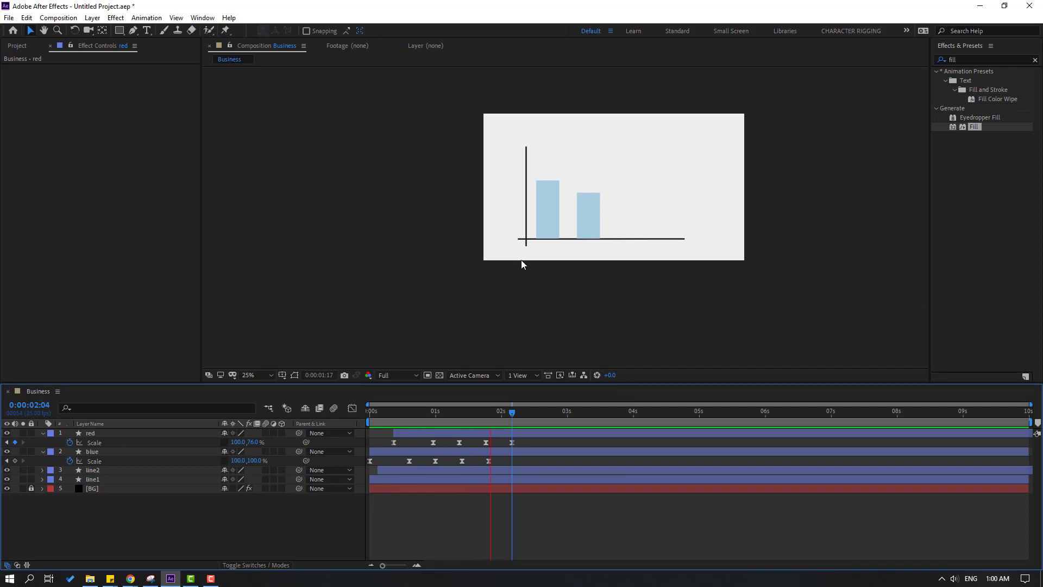
{"action": "key", "text": "period"}
{"action": "key", "text": "space"}
{"action": "left_click", "coordinate": [119, 433]}
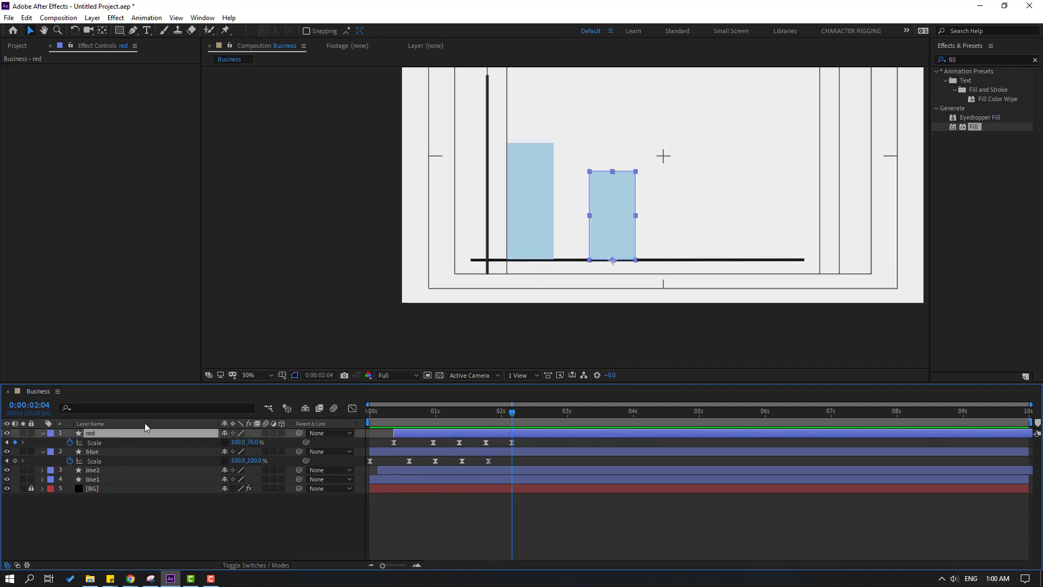
Step: Fill the red bar with the soft pinkish red D89494 and preview the result
{"action": "left_click", "coordinate": [396, 30]}
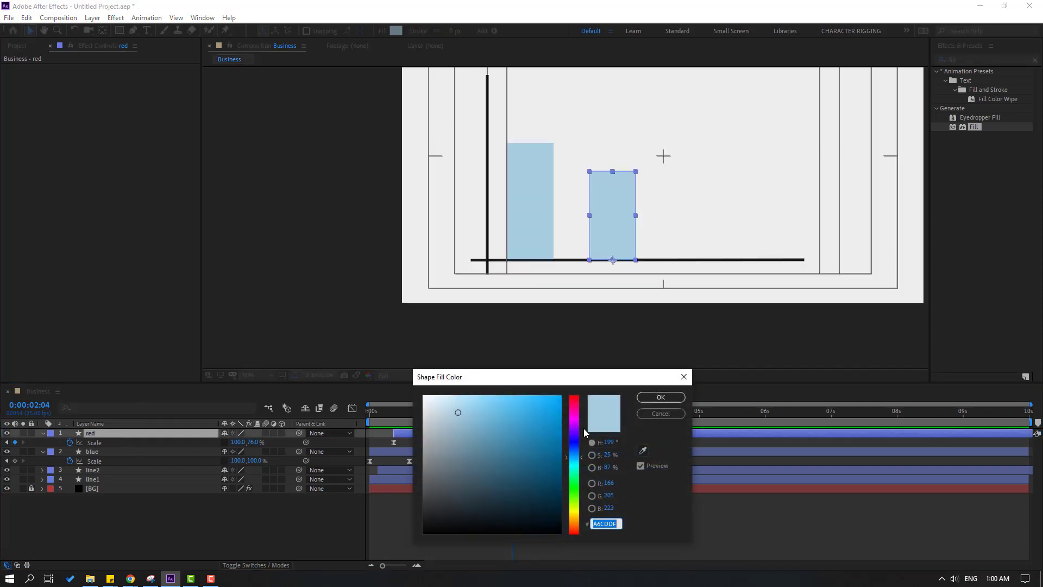
{"action": "left_click_drag", "start_coordinate": [574, 435], "coordinate": [575, 395]}
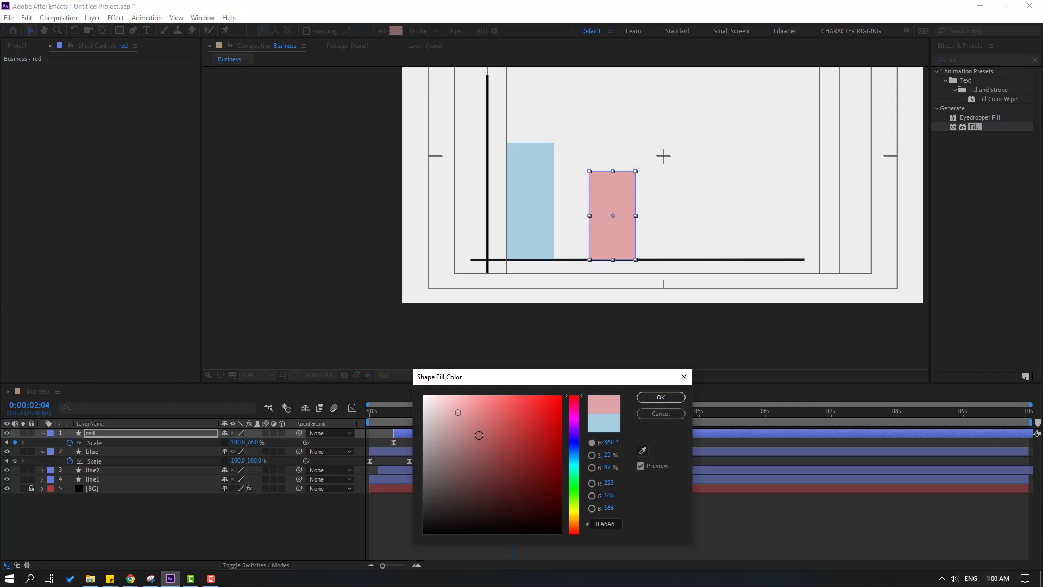
{"action": "left_click_drag", "start_coordinate": [479, 435], "coordinate": [461, 418]}
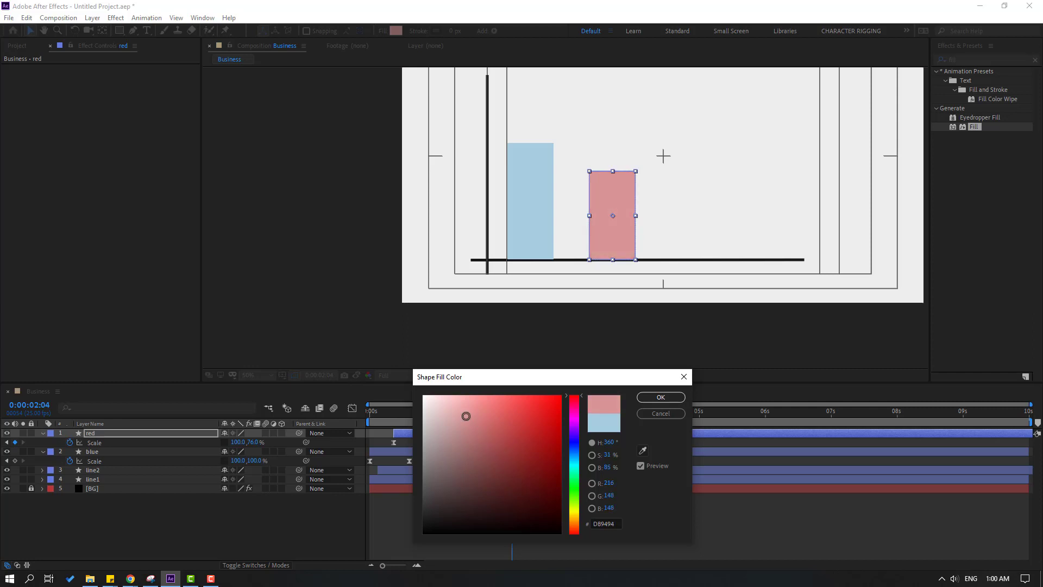
{"action": "left_click", "coordinate": [652, 397]}
{"action": "left_click", "coordinate": [534, 502]}
{"action": "key", "text": "space"}
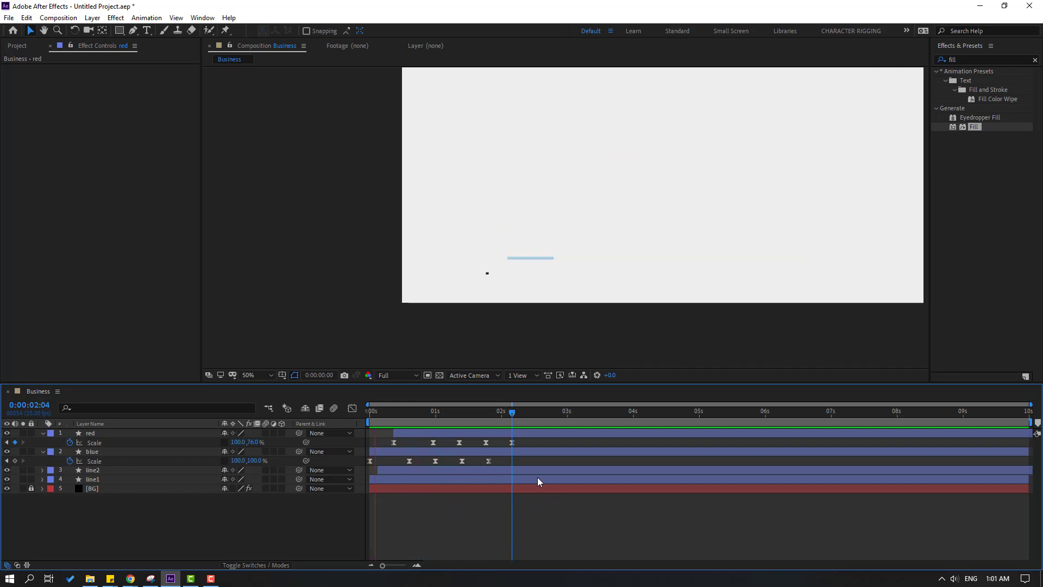
{"action": "left_click", "coordinate": [530, 416]}
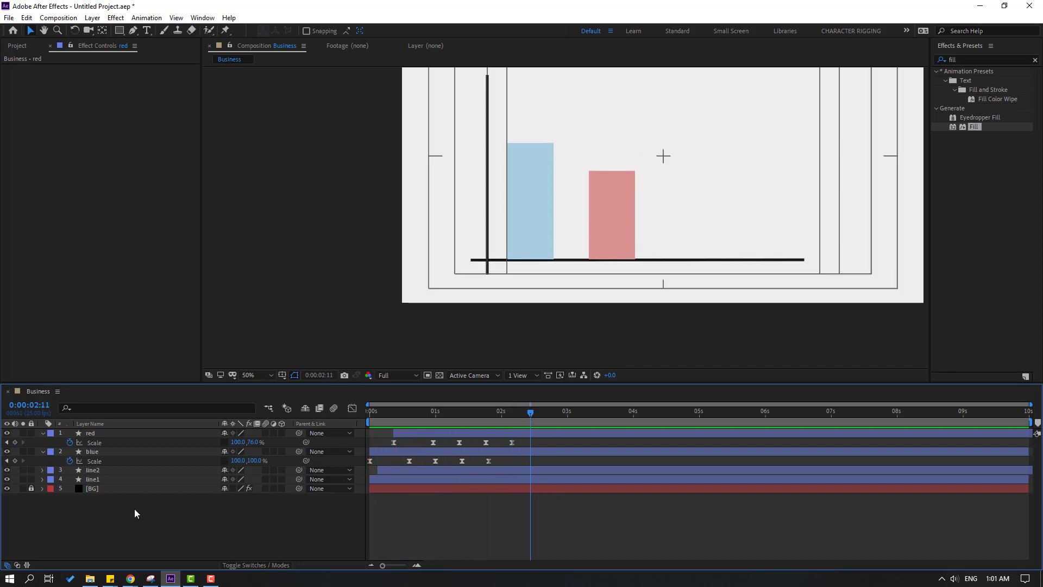
Step: Duplicate the red layer as 'green', start it later, and place its bar right of the red bar
{"action": "left_click", "coordinate": [99, 435]}
{"action": "key", "text": "ctrl+d"}
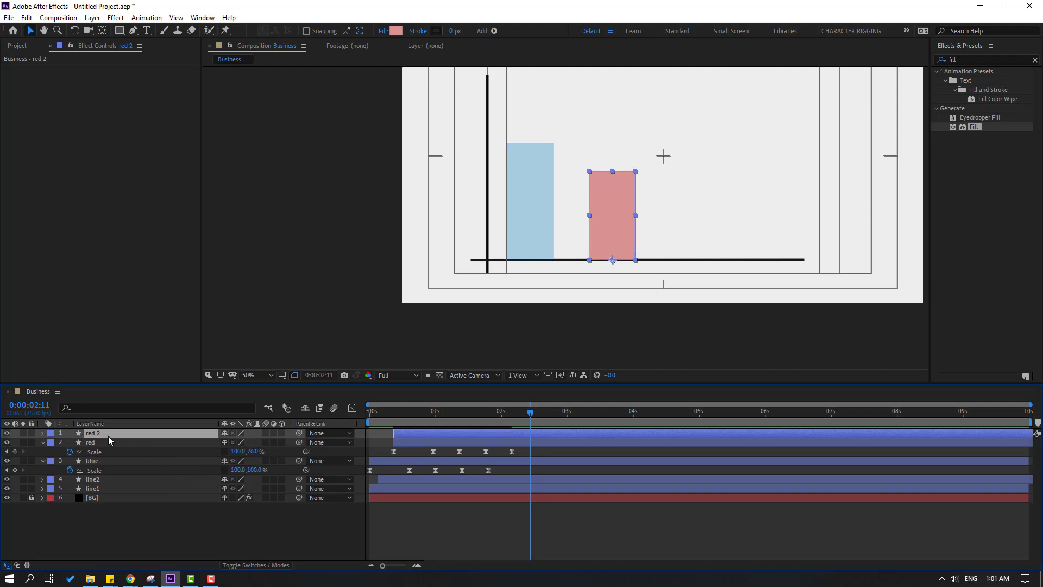
{"action": "key", "text": "Return"}
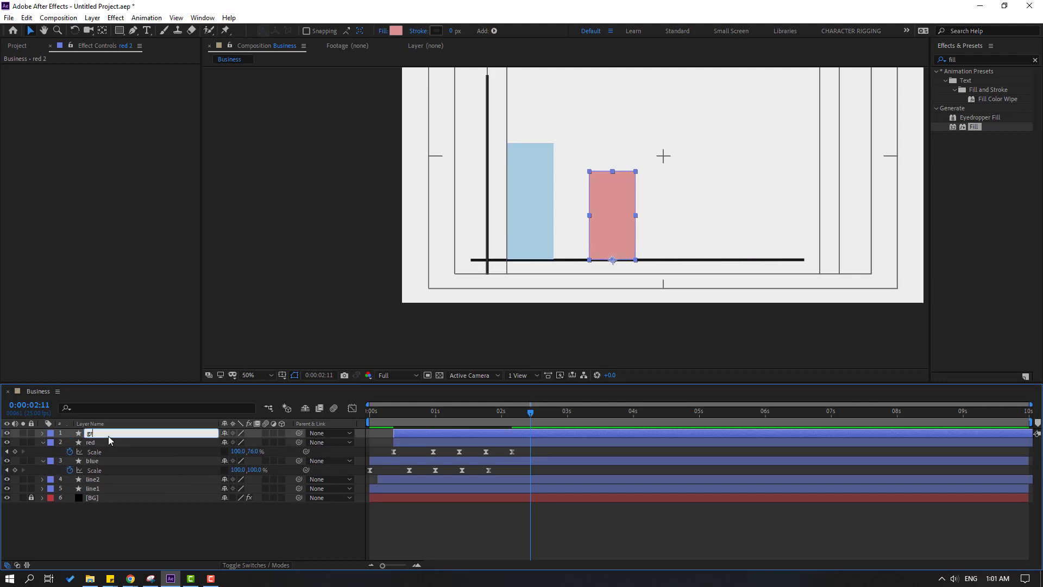
{"action": "key", "text": "Return"}
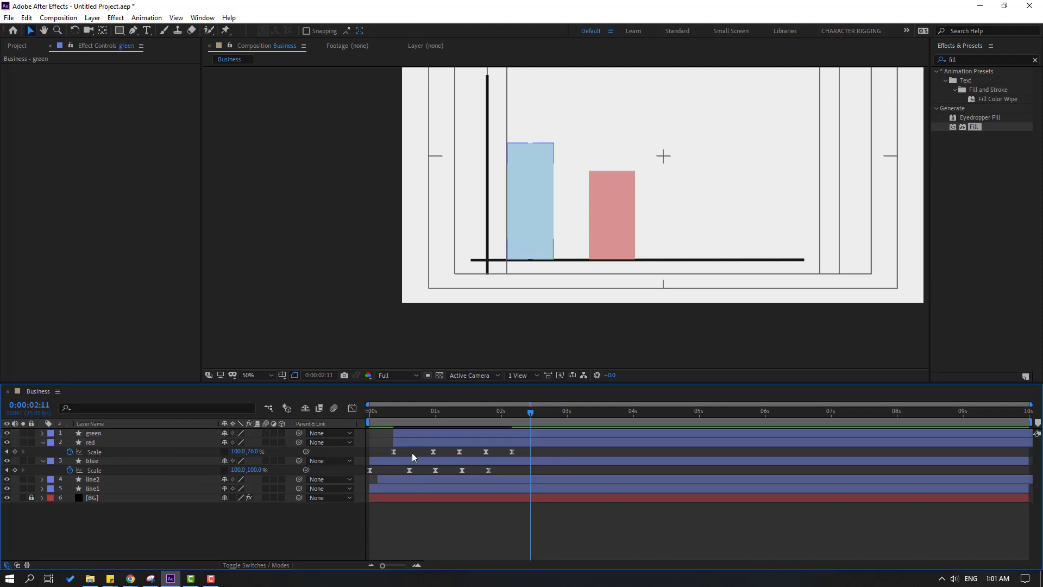
{"action": "left_click_drag", "start_coordinate": [416, 432], "coordinate": [502, 427]}
{"action": "left_click", "coordinate": [487, 433]}
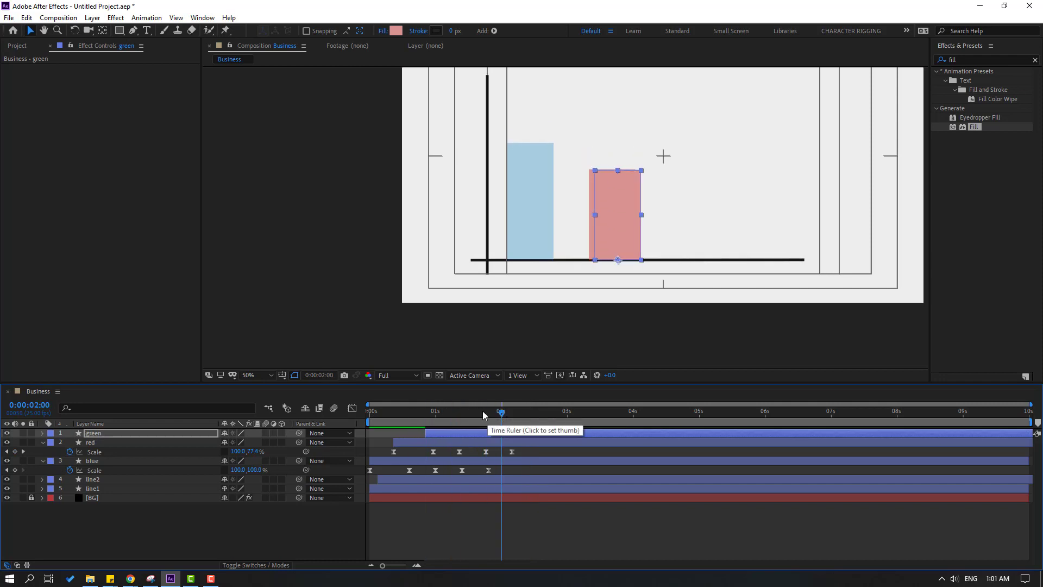
{"action": "key", "text": "shift+Right"}
{"action": "key", "text": "shift+Right"}
{"action": "key", "text": "shift+Right"}
{"action": "key", "text": "shift+Right"}
{"action": "key", "text": "shift+Right"}
{"action": "key", "text": "shift+Right"}
{"action": "key", "text": "shift+Right"}
{"action": "key", "text": "shift+Right"}
{"action": "key", "text": "shift+Right"}
{"action": "key", "text": "shift+Right"}
{"action": "key", "text": "shift+Right"}
{"action": "key", "text": "shift+Right"}
{"action": "key", "text": "shift+Right"}
{"action": "key", "text": "shift+Right"}
{"action": "key", "text": "shift+Right"}
{"action": "key", "text": "shift+Right"}
{"action": "key", "text": "shift+Right"}
{"action": "key", "text": "shift+Right"}
{"action": "key", "text": "shift+Left"}
{"action": "key", "text": "shift+Left"}
{"action": "key", "text": "shift+Left"}
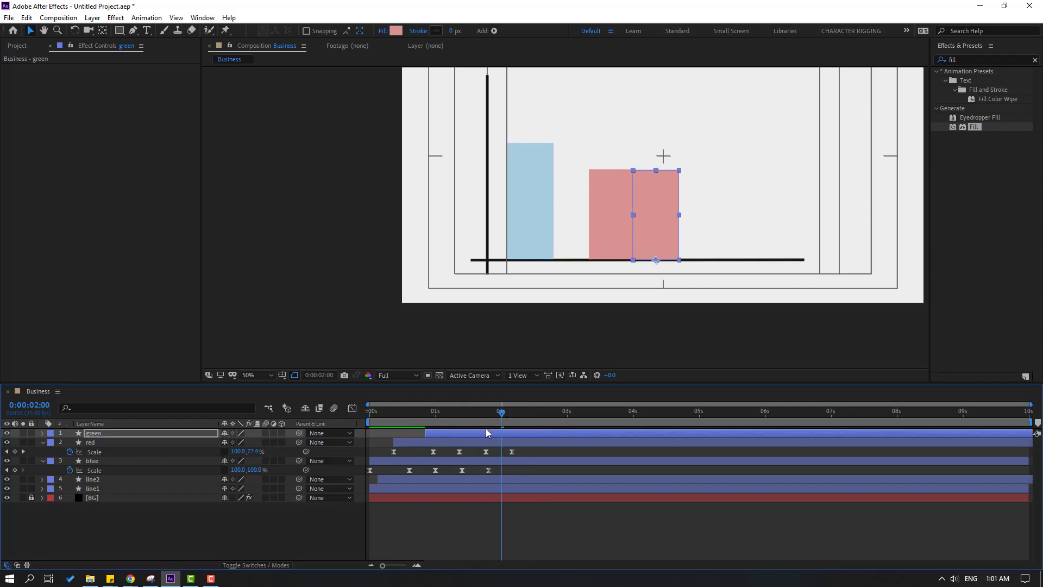
{"action": "key", "text": "shift+Right"}
{"action": "key", "text": "shift+Right"}
{"action": "key", "text": "shift+Right"}
{"action": "key", "text": "shift+Right"}
{"action": "key", "text": "shift+Right"}
{"action": "key", "text": "shift+Right"}
{"action": "key", "text": "shift+Right"}
{"action": "key", "text": "shift+Right"}
{"action": "key", "text": "shift+Right"}
{"action": "key", "text": "shift+Right"}
{"action": "key", "text": "shift+Right"}
{"action": "key", "text": "shift+Right"}
{"action": "key", "text": "shift+Right"}
{"action": "left_click", "coordinate": [565, 508]}
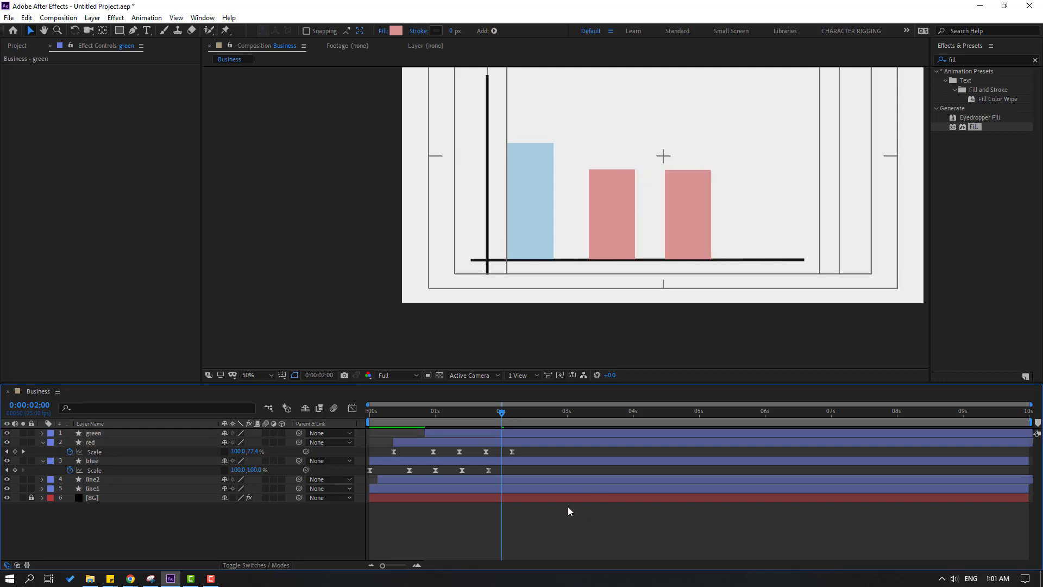
Step: Set the green bar's first vertical Scale keyframes to 70% and 55%
{"action": "key", "text": "Page_Down"}
{"action": "key", "text": "Page_Down"}
{"action": "left_click", "coordinate": [96, 435]}
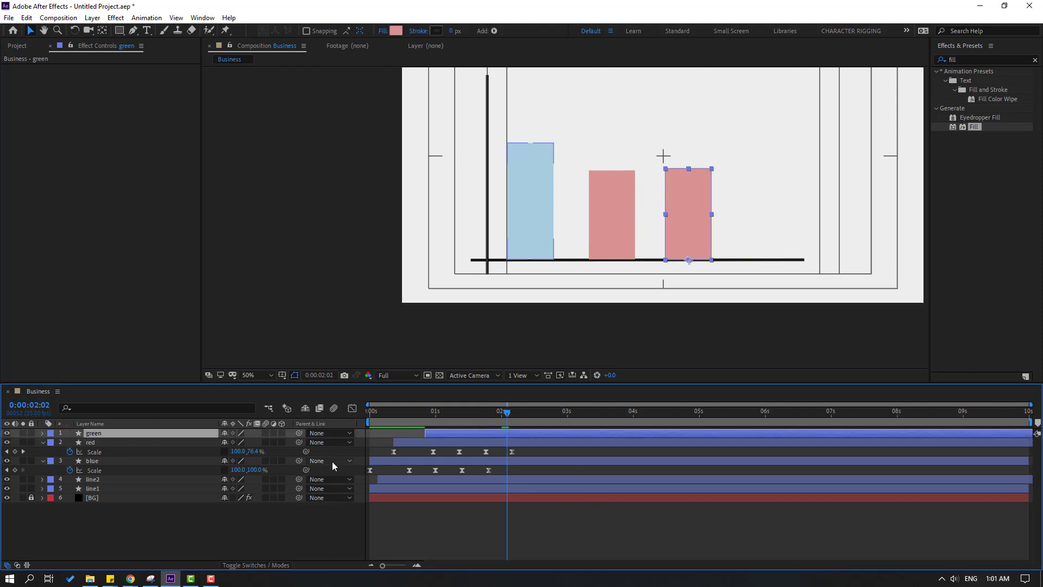
{"action": "key", "text": "u"}
{"action": "left_click_drag", "start_coordinate": [436, 411], "coordinate": [466, 414]}
{"action": "left_click", "coordinate": [253, 442]}
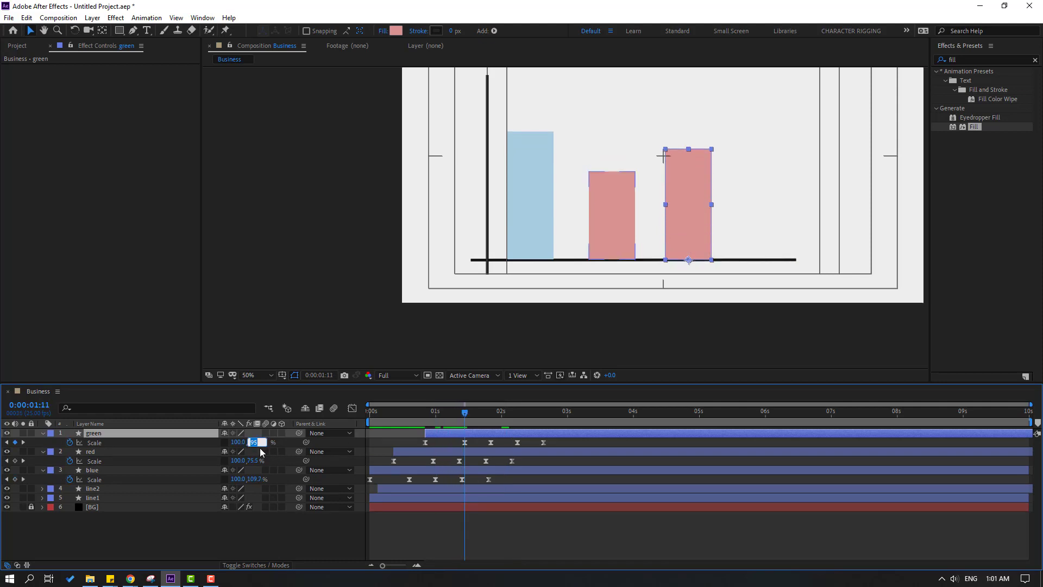
{"action": "type", "text": "70"}
{"action": "key", "text": "Return"}
{"action": "left_click_drag", "start_coordinate": [465, 413], "coordinate": [495, 416]}
{"action": "left_click", "coordinate": [253, 442]}
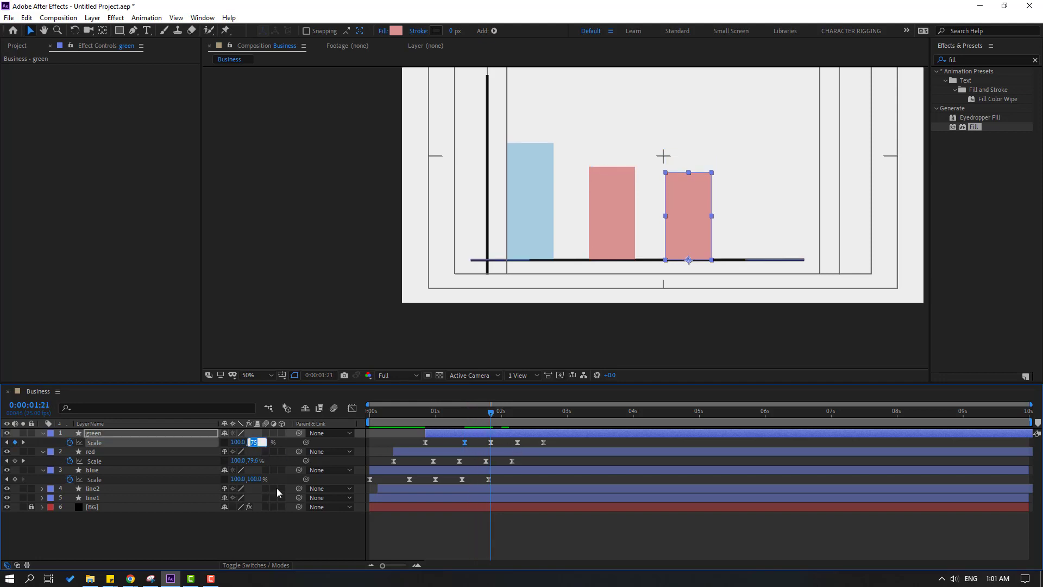
{"action": "type", "text": "55"}
{"action": "key", "text": "Return"}
Step: Set the remaining green Scale keyframes to 60% and a final 56%, then preview
{"action": "left_click_drag", "start_coordinate": [498, 406], "coordinate": [517, 413]}
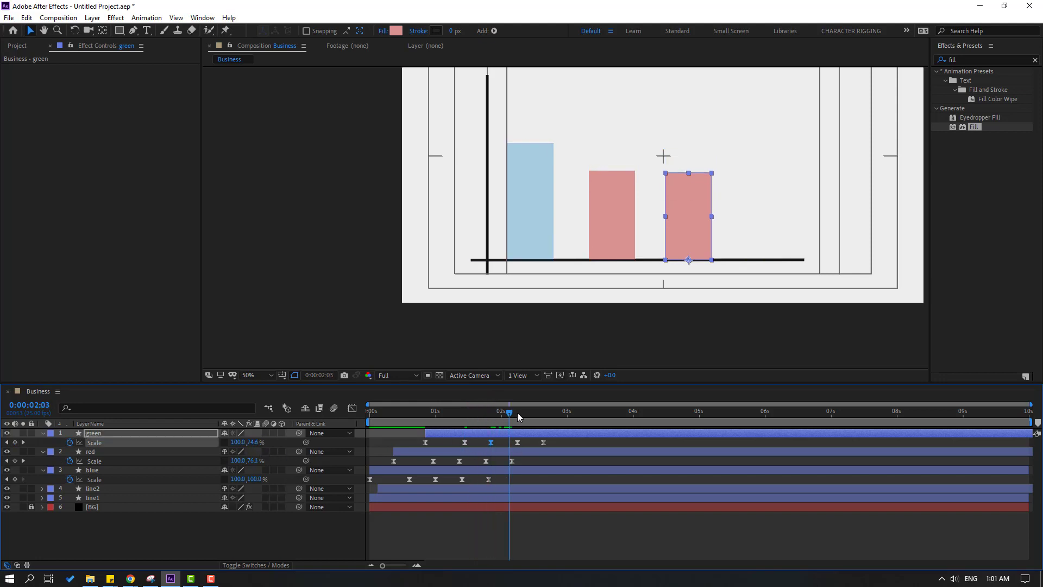
{"action": "left_click", "coordinate": [254, 442]}
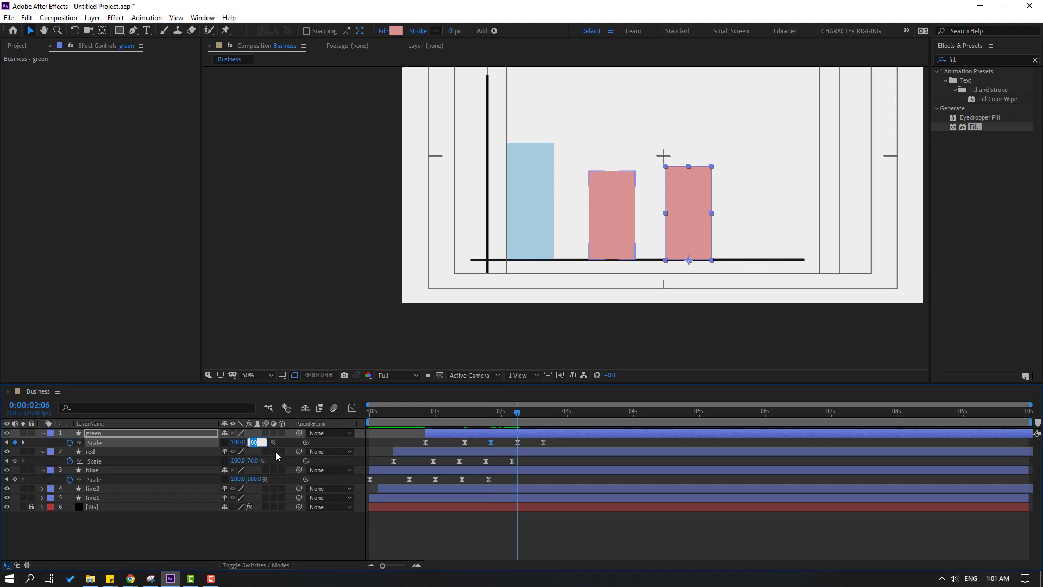
{"action": "type", "text": "60"}
{"action": "key", "text": "Return"}
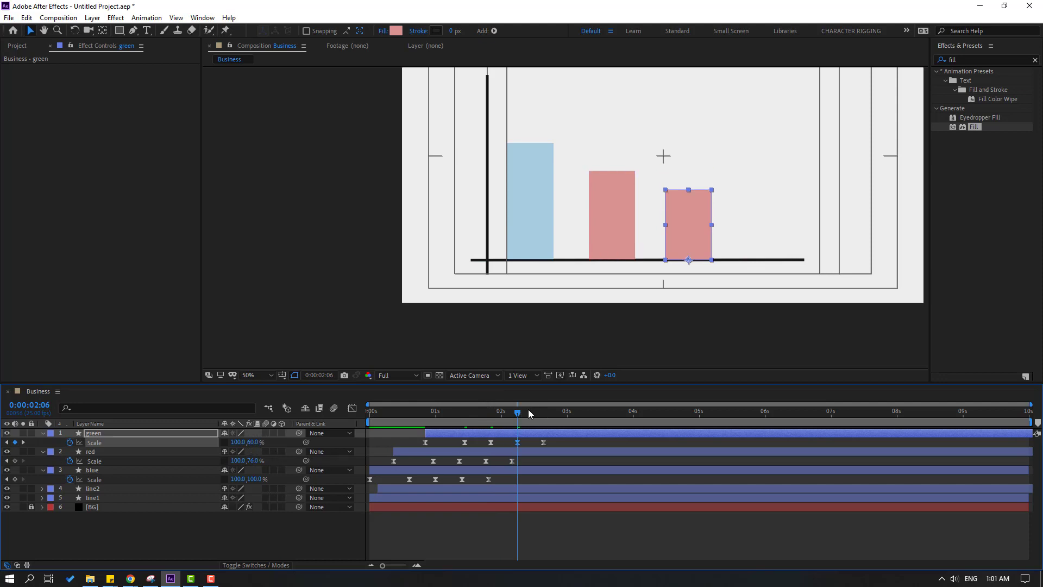
{"action": "left_click_drag", "start_coordinate": [529, 416], "coordinate": [544, 417]}
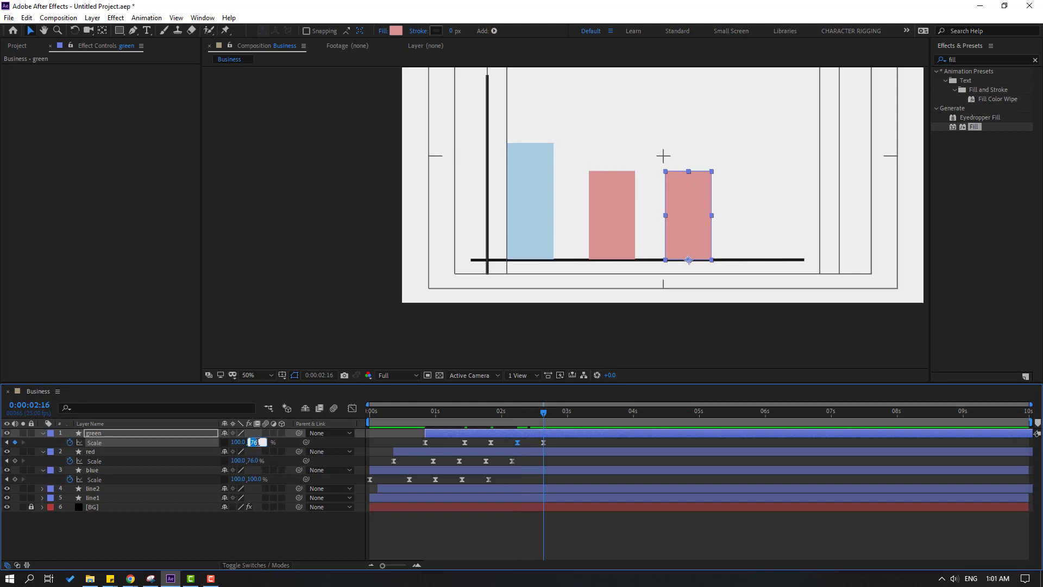
{"action": "left_click", "coordinate": [257, 442]}
{"action": "type", "text": "56"}
{"action": "key", "text": "Return"}
{"action": "left_click", "coordinate": [628, 552]}
{"action": "key", "text": "space"}
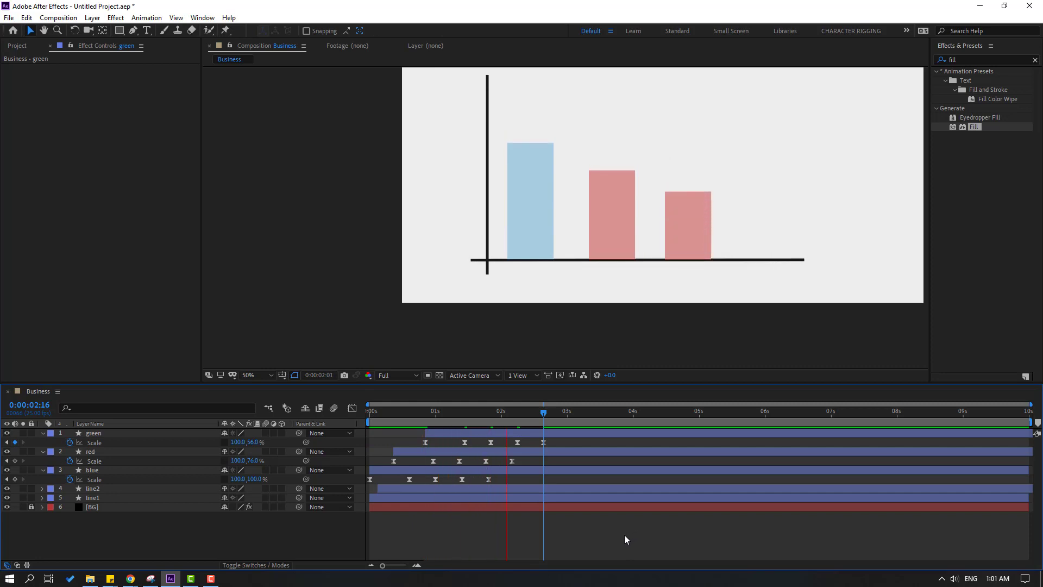
{"action": "left_click_drag", "start_coordinate": [543, 432], "coordinate": [549, 433]}
Step: Pick a pale pastel green as the third bar's fill colour
{"action": "left_click", "coordinate": [548, 433]}
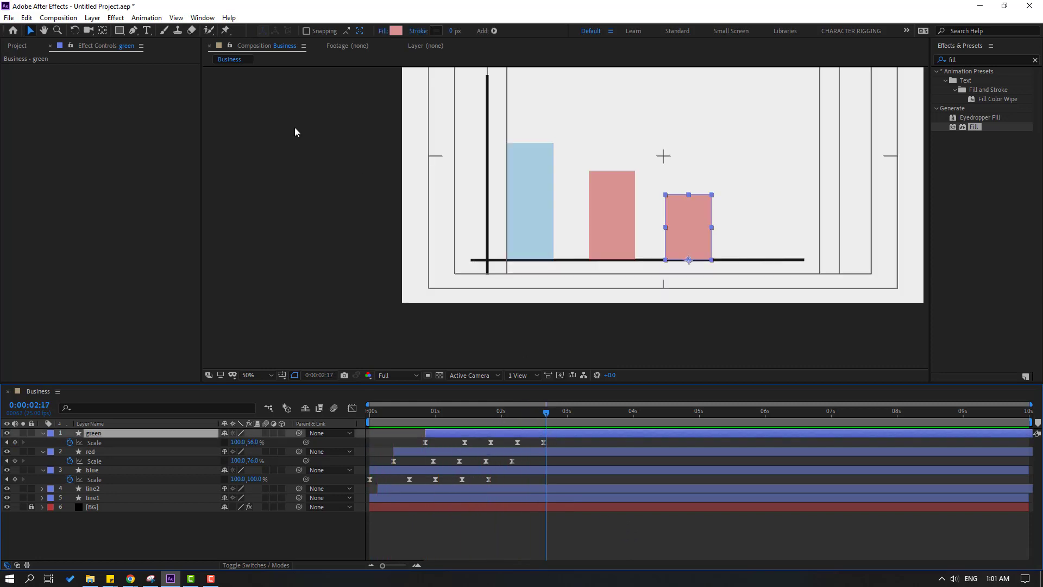
{"action": "left_click", "coordinate": [396, 31]}
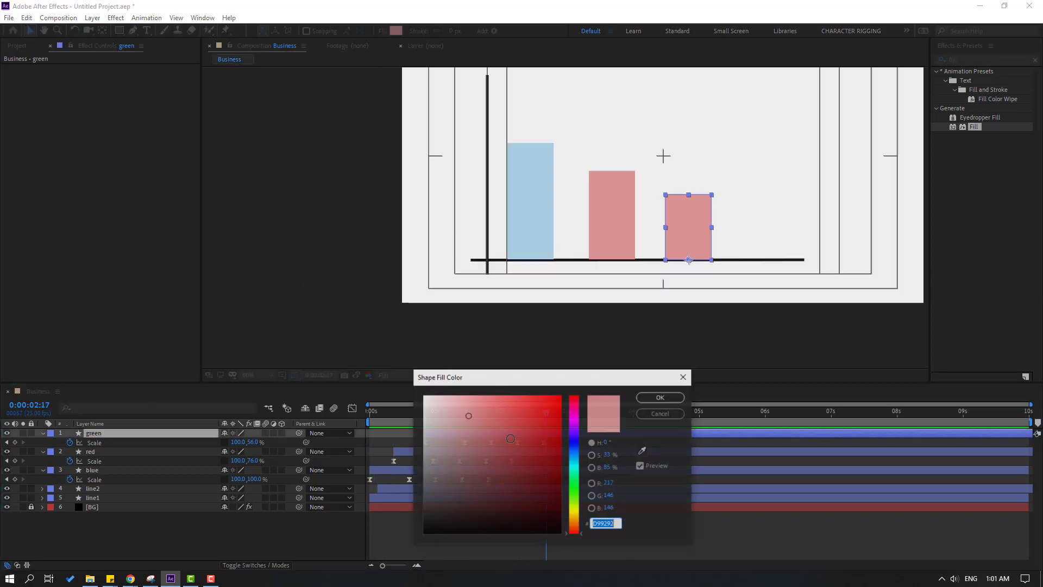
{"action": "left_click", "coordinate": [575, 494]}
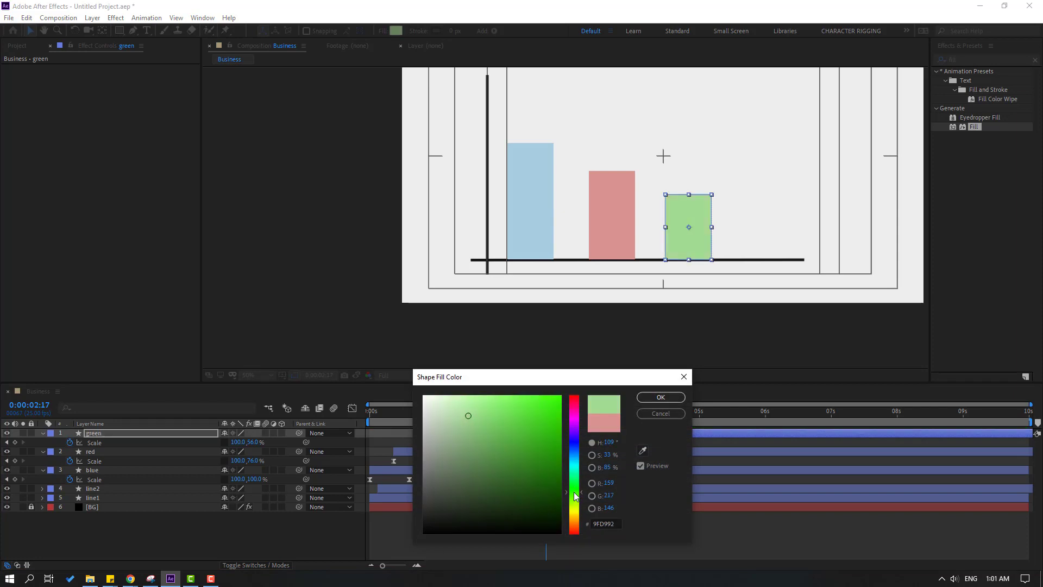
{"action": "left_click_drag", "start_coordinate": [465, 419], "coordinate": [460, 413]}
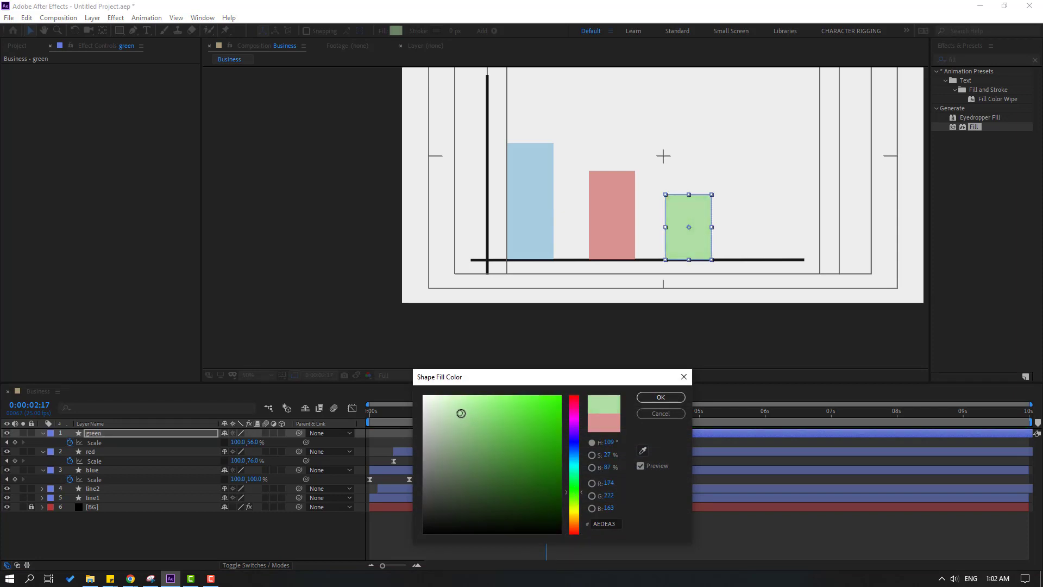
Step: Confirm the pale green AEDEA3 fill and preview the chart
{"action": "left_click", "coordinate": [661, 397]}
{"action": "key", "text": "space"}
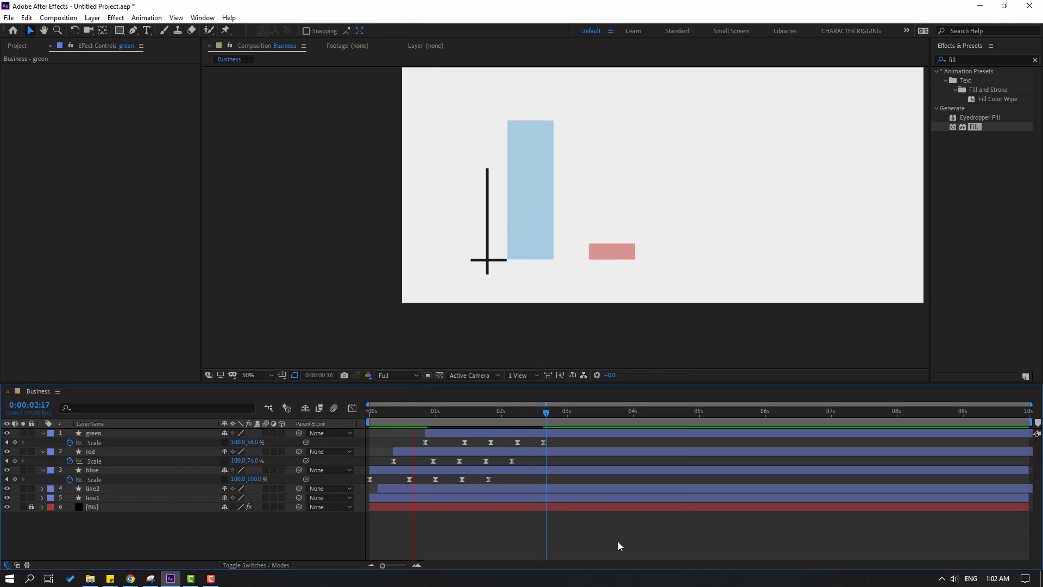
{"action": "key", "text": "space"}
Step: Shift the red and green bar layers earlier in the timeline and preview again
{"action": "left_click_drag", "start_coordinate": [402, 413], "coordinate": [447, 433]}
{"action": "left_click", "coordinate": [380, 416]}
{"action": "left_click_drag", "start_coordinate": [373, 417], "coordinate": [412, 414]}
{"action": "left_click_drag", "start_coordinate": [408, 452], "coordinate": [419, 436]}
{"action": "key", "text": "space"}
{"action": "key", "text": "space"}
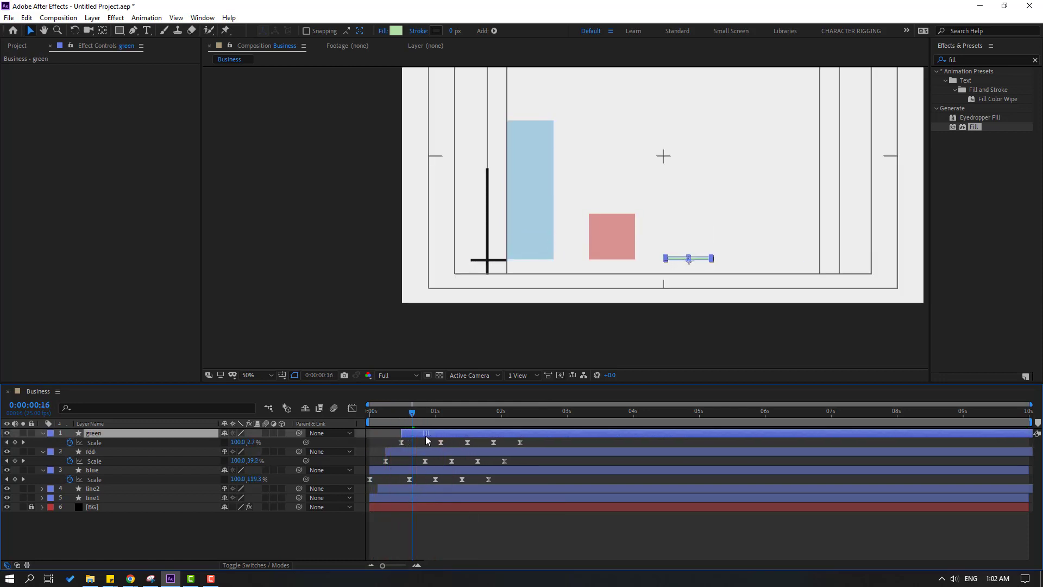
{"action": "key", "text": "space"}
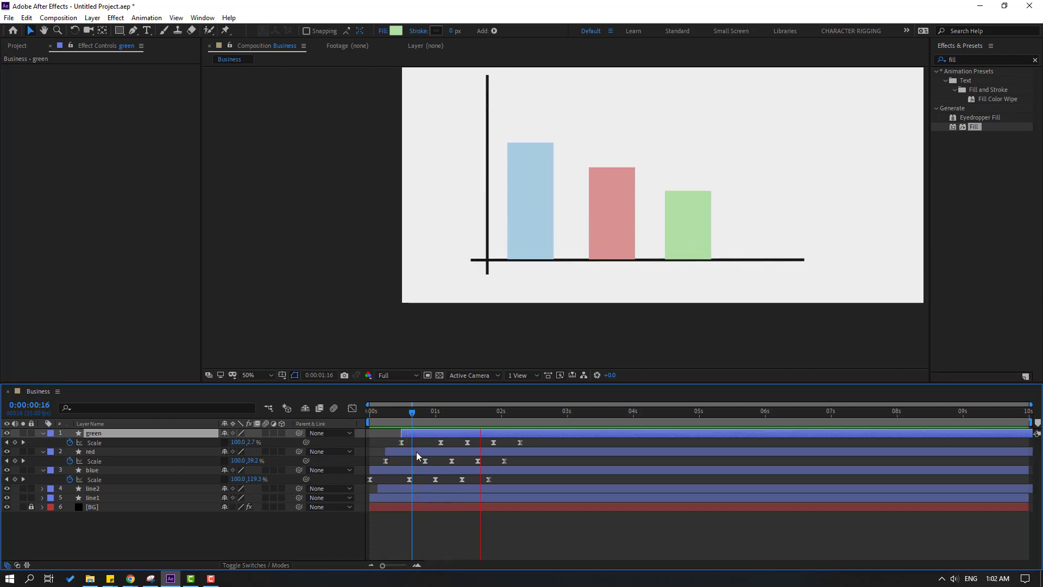
Step: Collapse the three bar layers and shift blue, red and green about 3 frames later
{"action": "left_click", "coordinate": [569, 414]}
{"action": "left_click", "coordinate": [192, 524]}
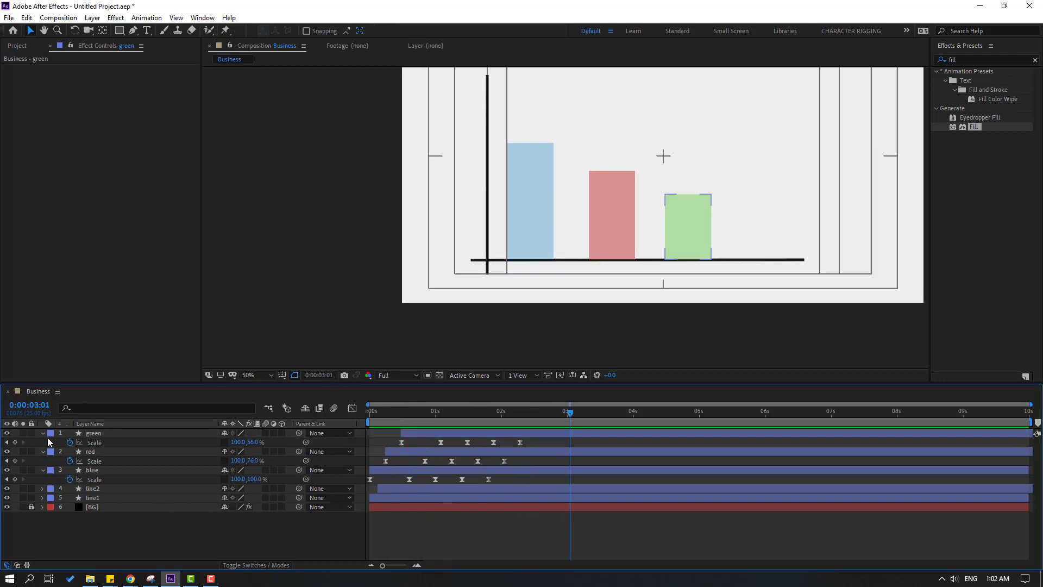
{"action": "left_click", "coordinate": [42, 433]}
{"action": "left_click", "coordinate": [43, 442]}
{"action": "left_click", "coordinate": [42, 451]}
{"action": "left_click", "coordinate": [80, 451]}
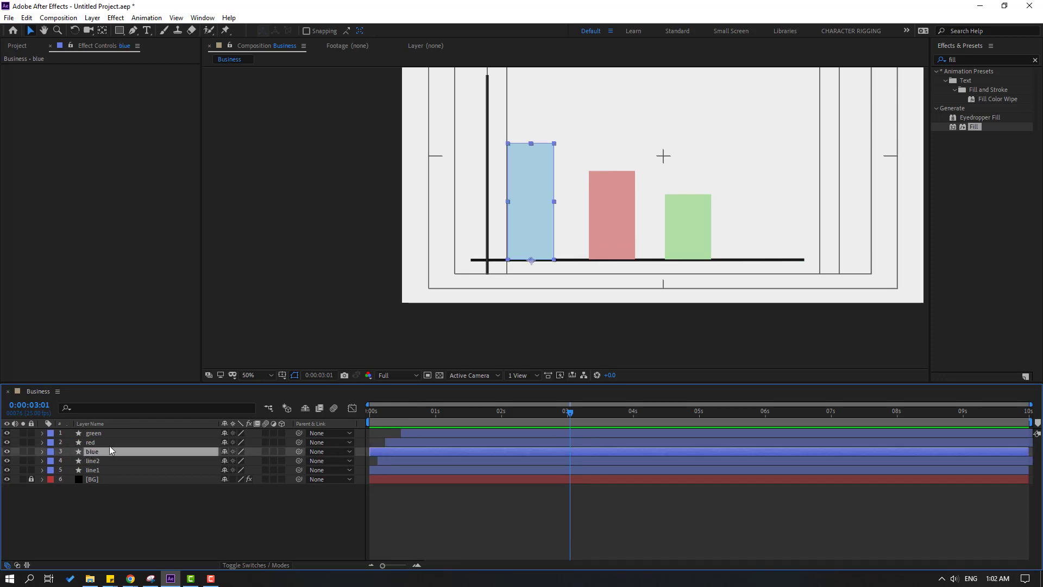
{"action": "left_click", "coordinate": [106, 442], "text": "ctrl"}
{"action": "left_click", "coordinate": [106, 433], "text": "ctrl"}
{"action": "left_click", "coordinate": [395, 416]}
{"action": "left_click_drag", "start_coordinate": [399, 416], "coordinate": [454, 434]}
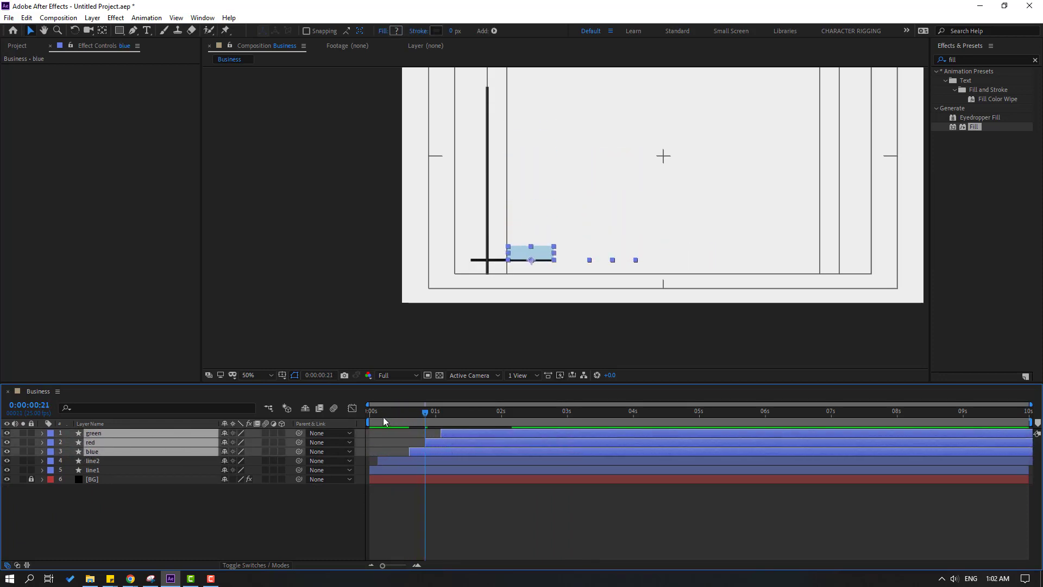
{"action": "left_click_drag", "start_coordinate": [383, 416], "coordinate": [459, 418]}
{"action": "left_click", "coordinate": [456, 493]}
Step: Hide the title/action safe guides, set the view to Fit up to 100%, and preview
{"action": "key", "text": "comma"}
{"action": "key", "text": "comma"}
{"action": "key", "text": "space"}
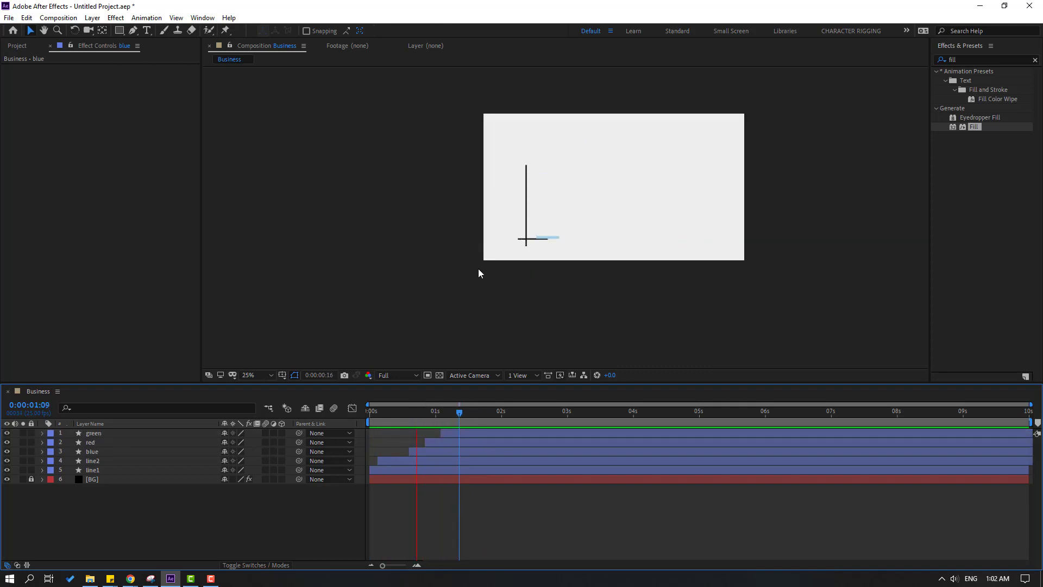
{"action": "key", "text": "apostrophe"}
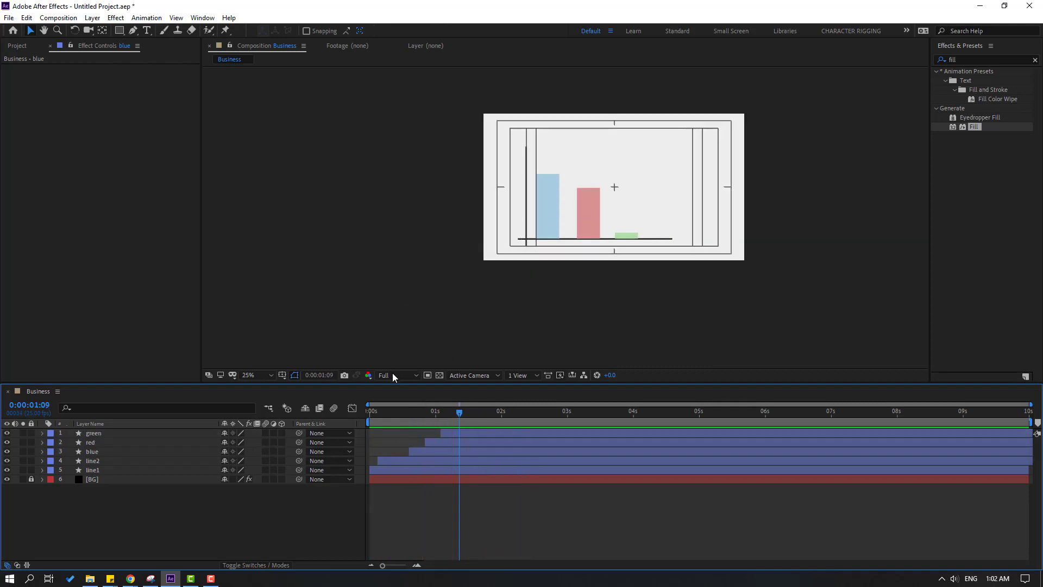
{"action": "left_click", "coordinate": [282, 374]}
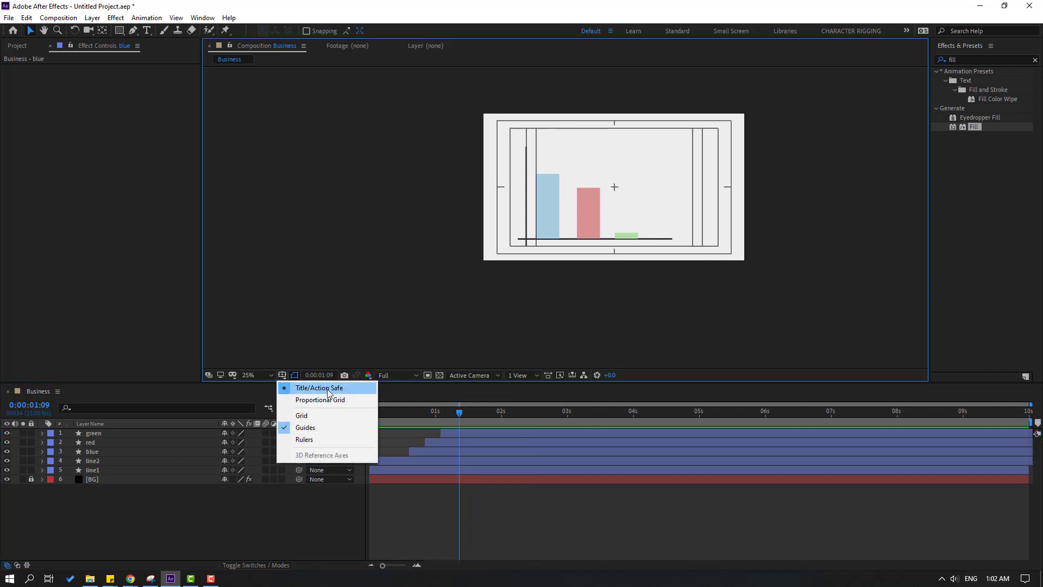
{"action": "left_click", "coordinate": [340, 389]}
{"action": "left_click", "coordinate": [263, 375]}
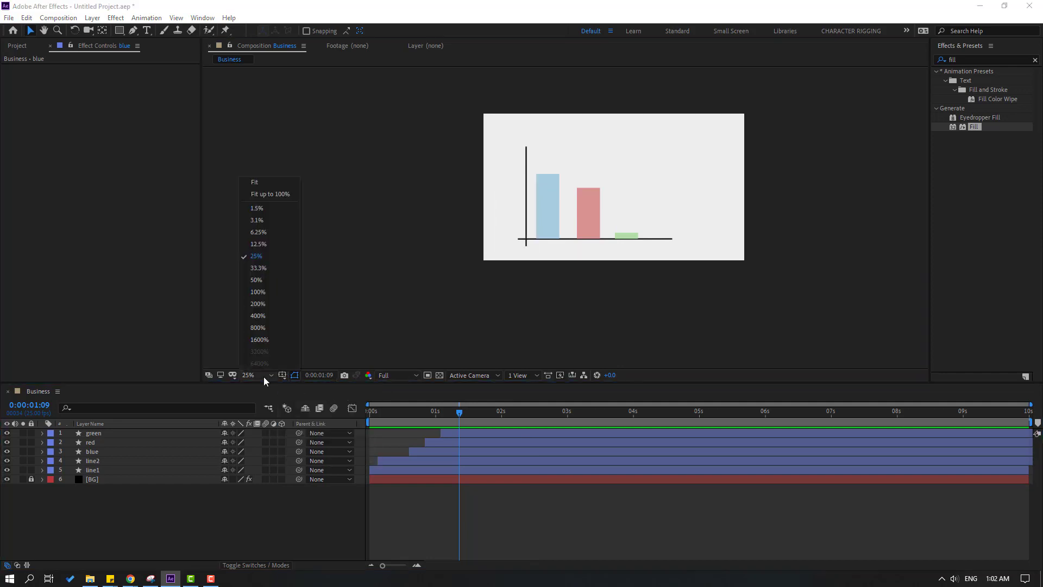
{"action": "left_click", "coordinate": [282, 205]}
{"action": "key", "text": "space"}
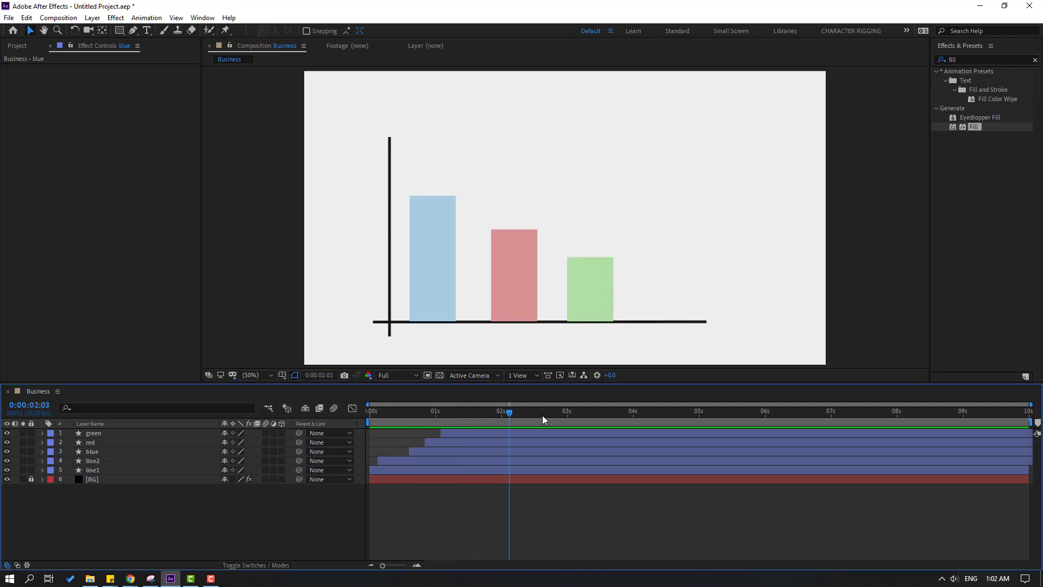
{"action": "left_click", "coordinate": [586, 291]}
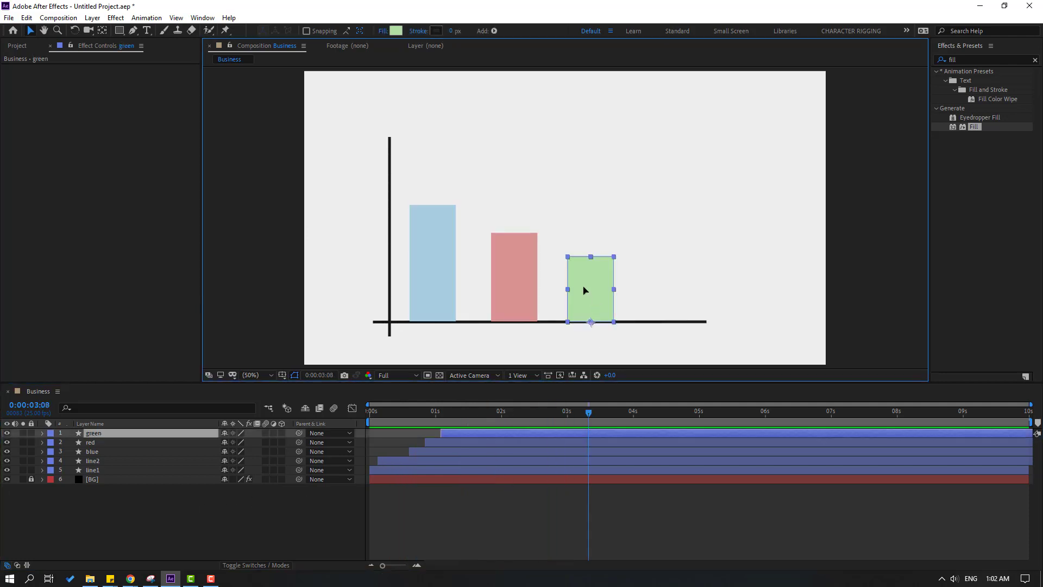
Step: Duplicate the blue bar as 'blue line' and remove its Scale keyframes
{"action": "left_click", "coordinate": [95, 455]}
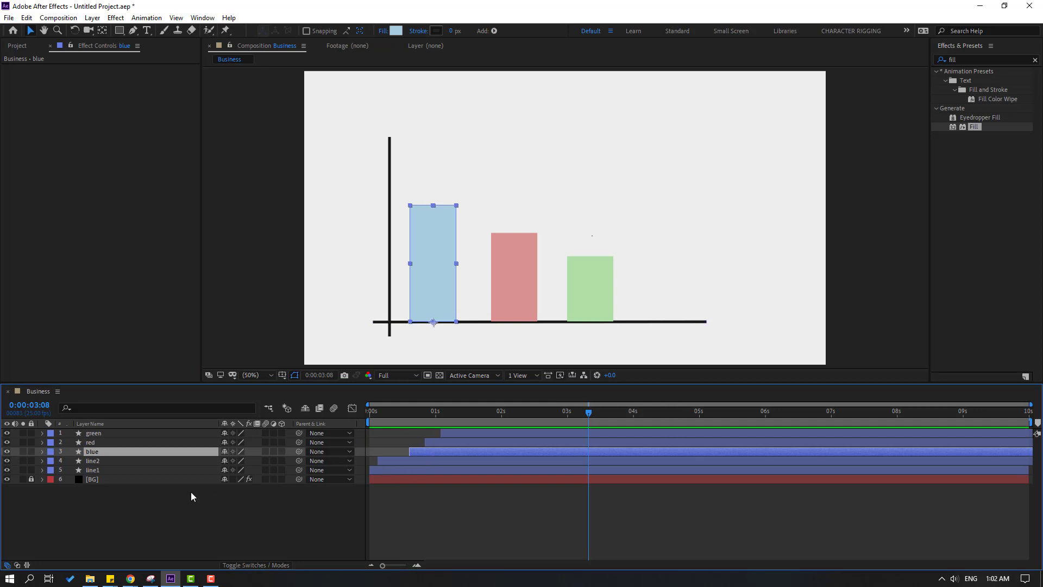
{"action": "key", "text": "ctrl+d"}
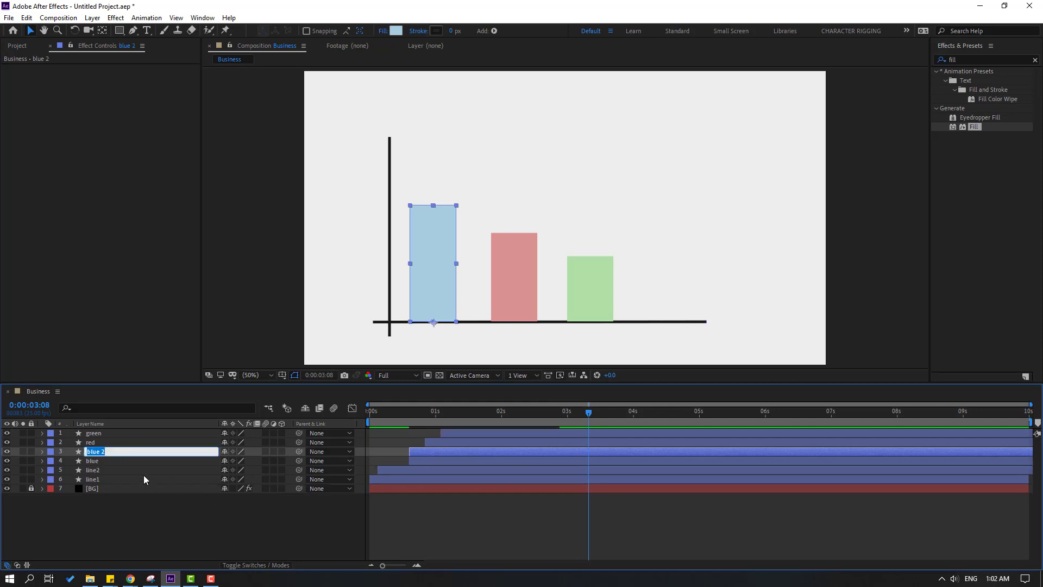
{"action": "left_click", "coordinate": [121, 452]}
{"action": "type", "text": "line"}
{"action": "key", "text": "Return"}
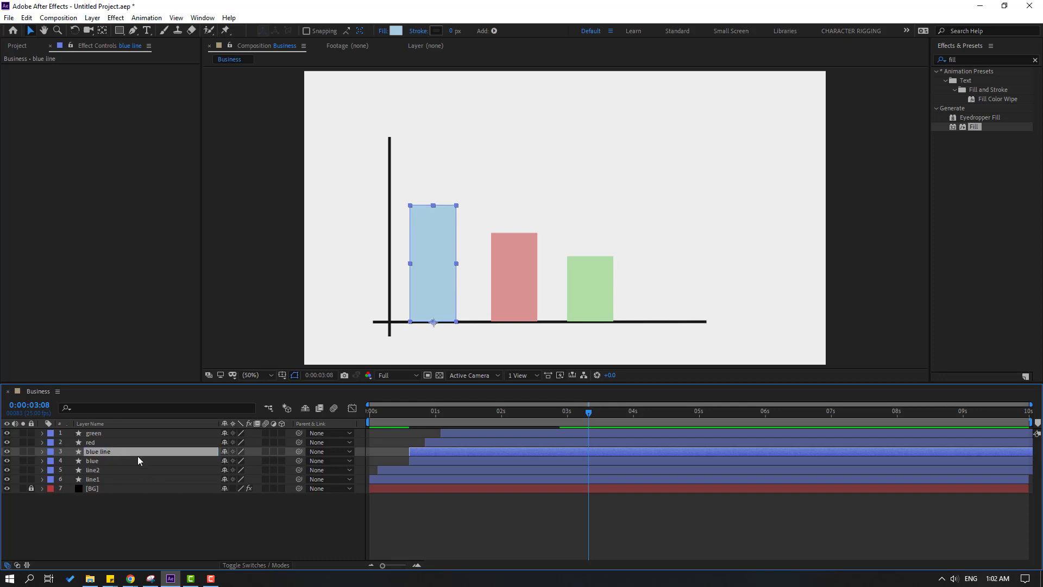
{"action": "key", "text": "s"}
{"action": "left_click", "coordinate": [70, 460]}
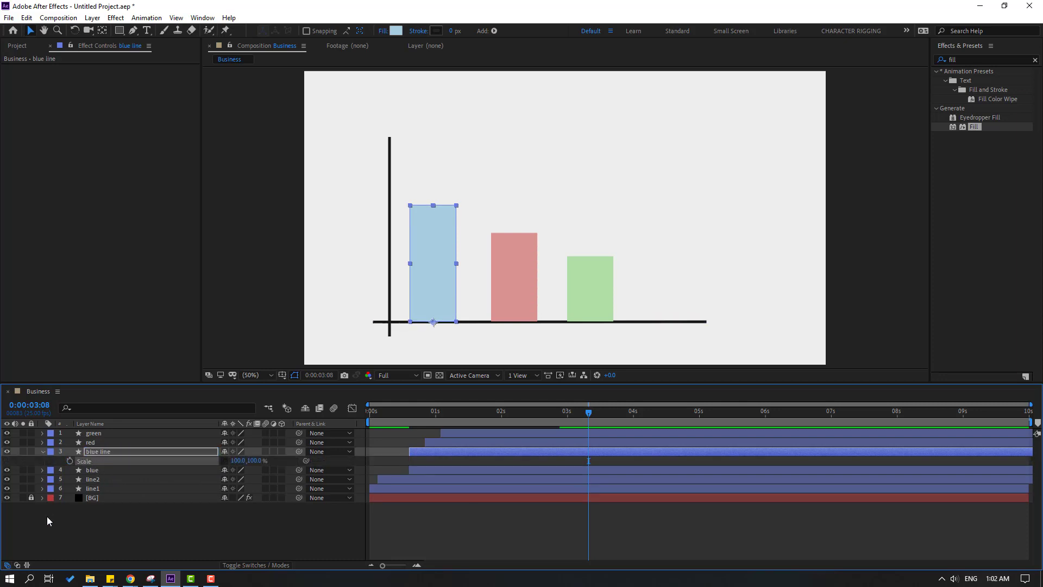
{"action": "left_click", "coordinate": [43, 454]}
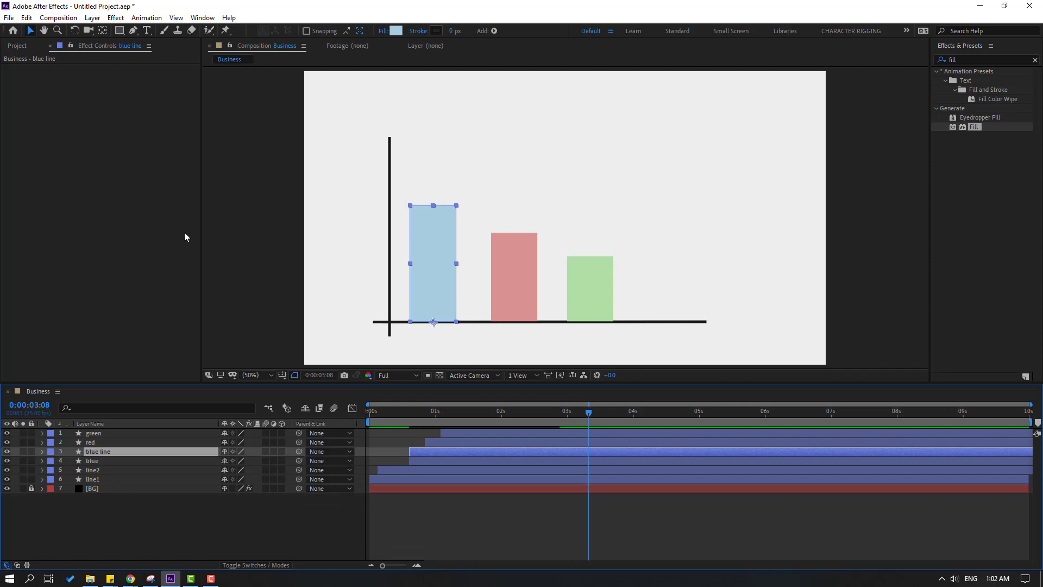
Step: Give blue line no fill and a thin dark outline stroke
{"action": "left_click", "coordinate": [383, 31]}
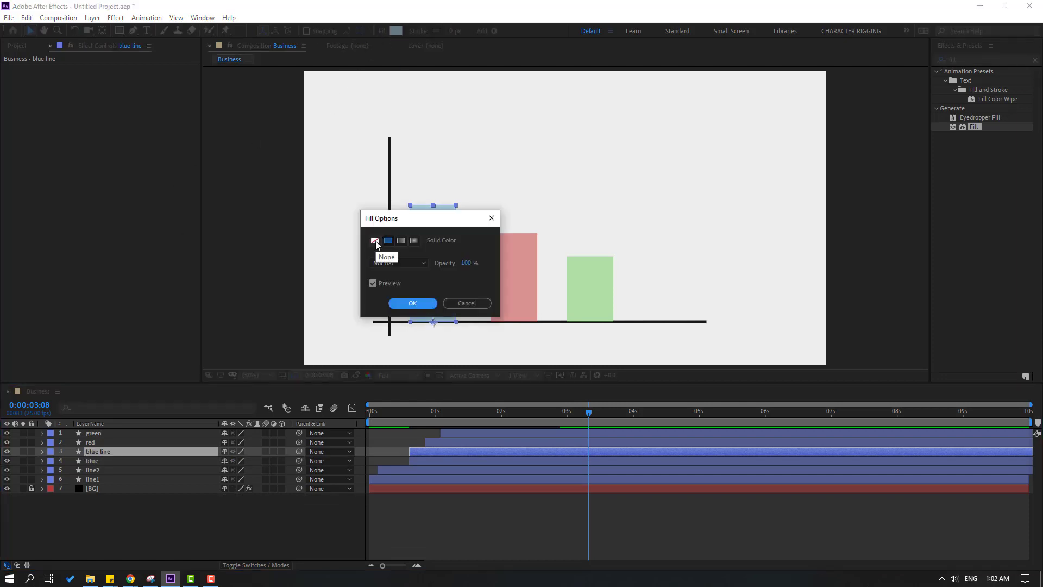
{"action": "left_click", "coordinate": [413, 303]}
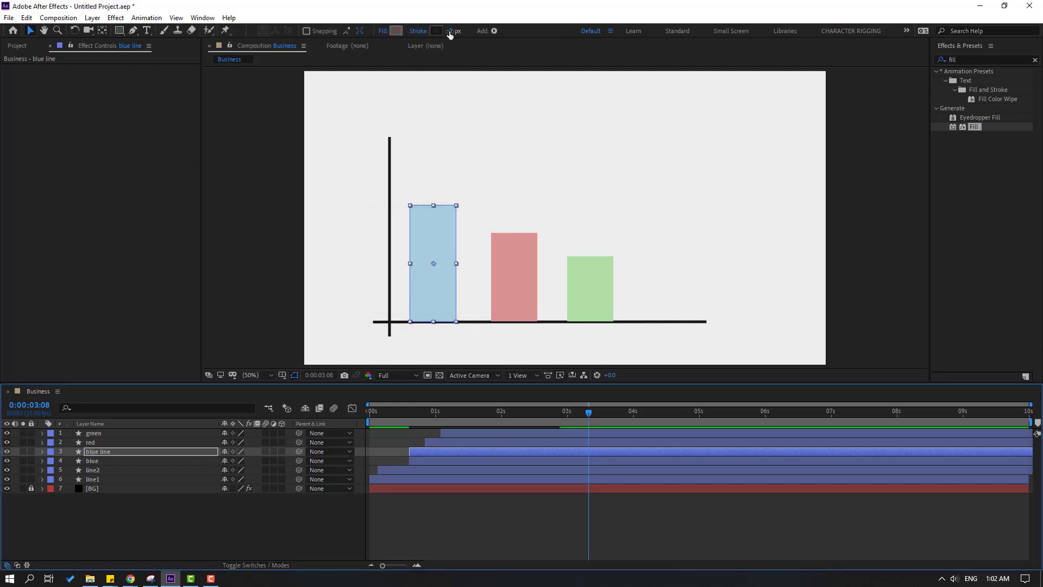
{"action": "left_click_drag", "start_coordinate": [452, 32], "coordinate": [458, 33]}
{"action": "left_click", "coordinate": [463, 520]}
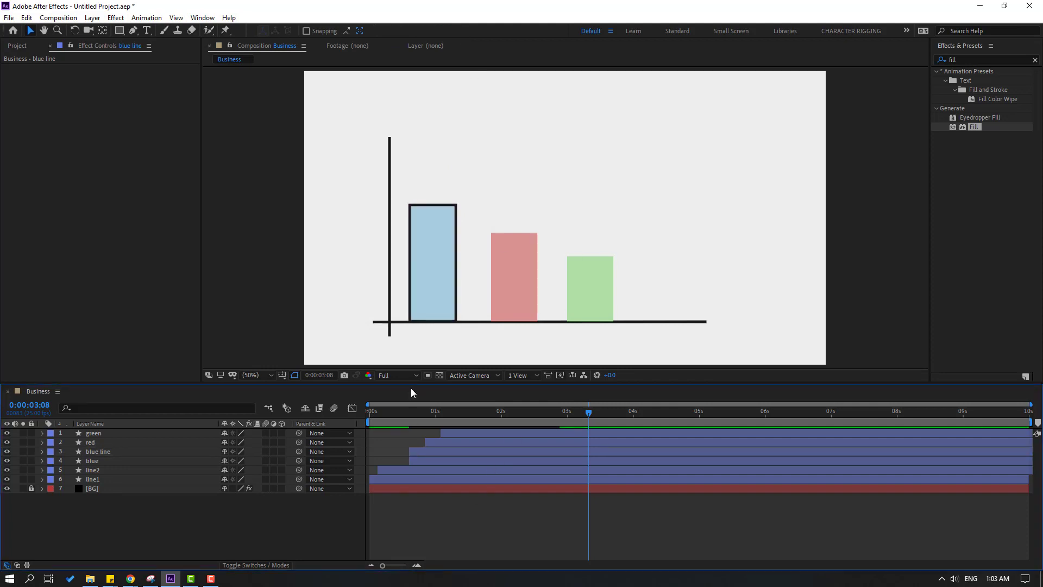
{"action": "scroll", "coordinate": [295, 300], "scroll_direction": "up", "scroll_amount": 2}
{"action": "left_click", "coordinate": [91, 470]}
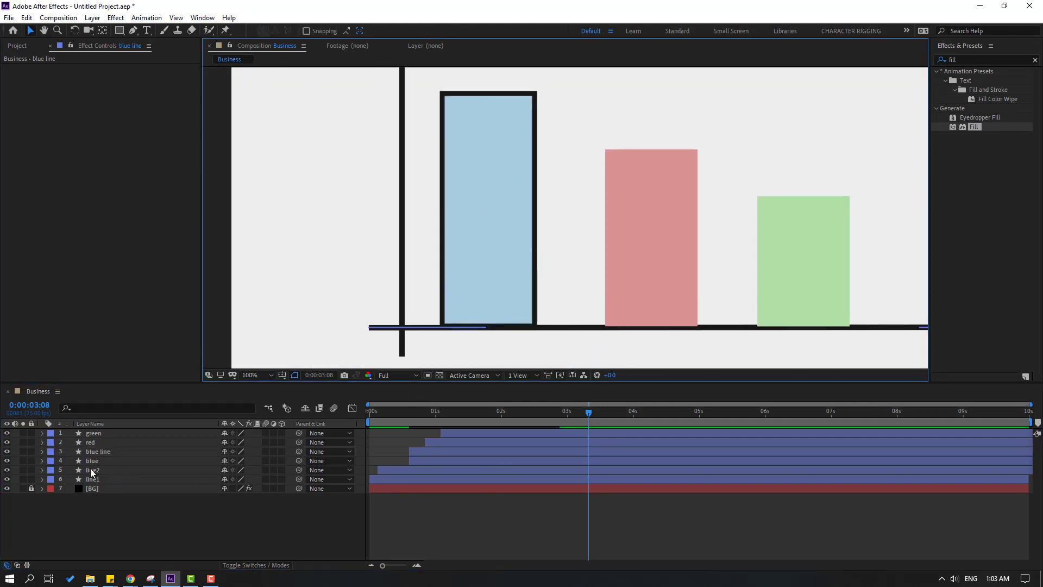
Step: Shift the blue line outline right so it sits over the blue bar
{"action": "left_click", "coordinate": [106, 453]}
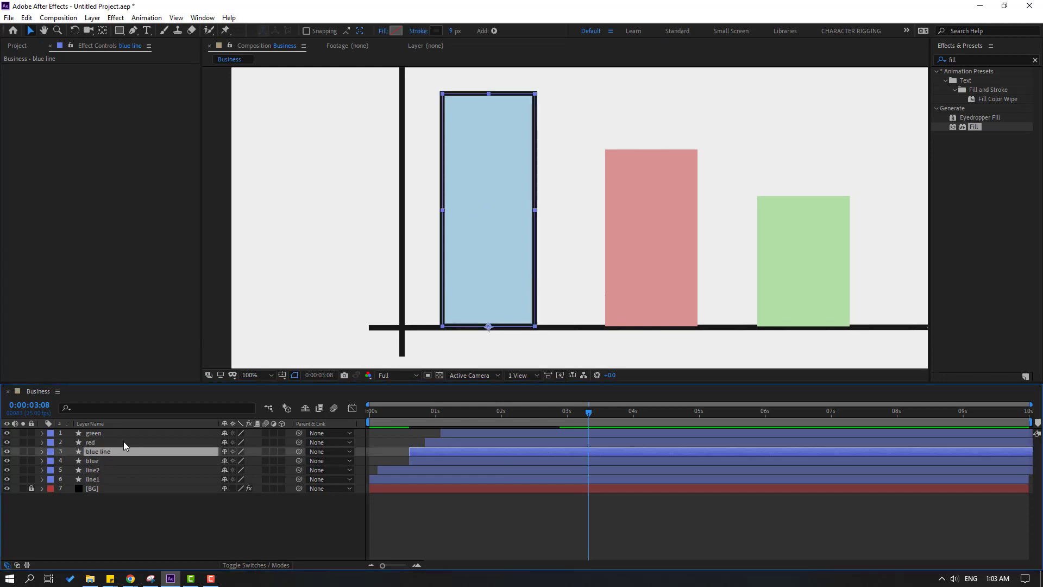
{"action": "key", "text": "shift+Right"}
{"action": "key", "text": "shift+Right"}
{"action": "key", "text": "shift+Right"}
{"action": "key", "text": "shift+Right"}
{"action": "key", "text": "shift+Right"}
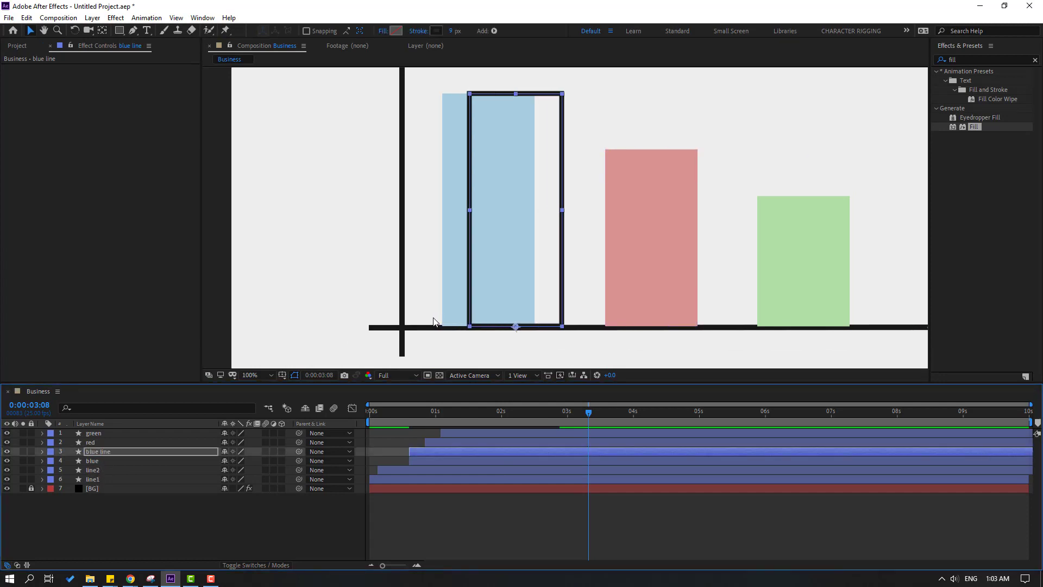
{"action": "left_click", "coordinate": [488, 504]}
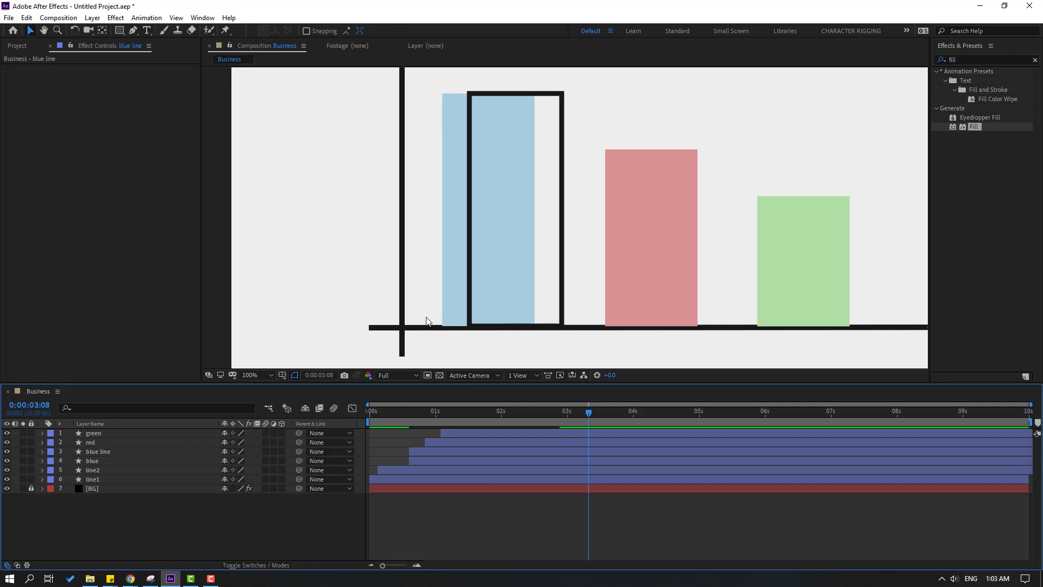
Step: Give the blue outline's Rectangle Path 1 Roundness 22 and Size 170×532
{"action": "left_click", "coordinate": [108, 453]}
{"action": "left_click", "coordinate": [42, 452]}
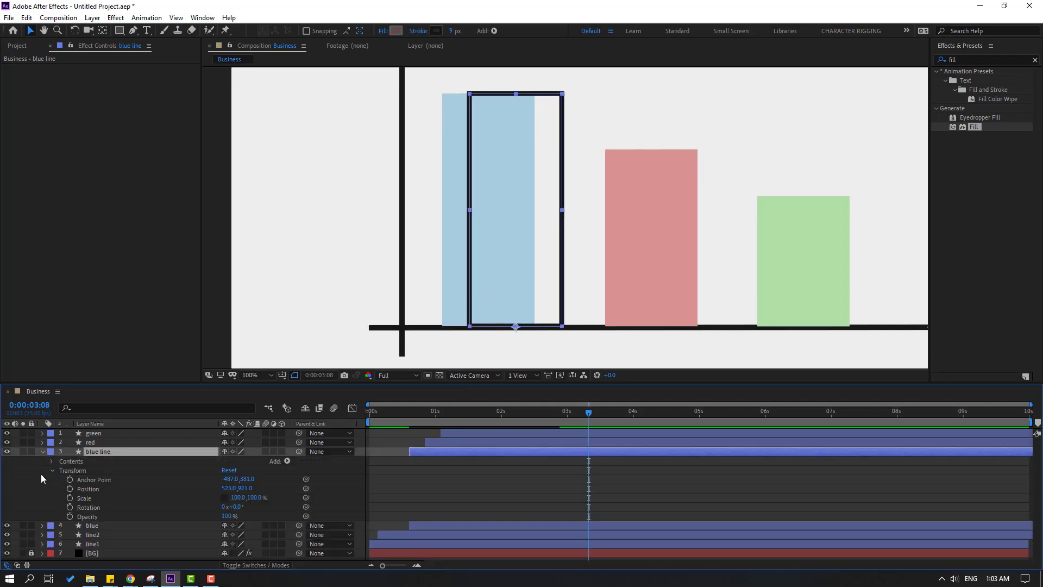
{"action": "left_click", "coordinate": [51, 480]}
{"action": "left_click", "coordinate": [60, 471]}
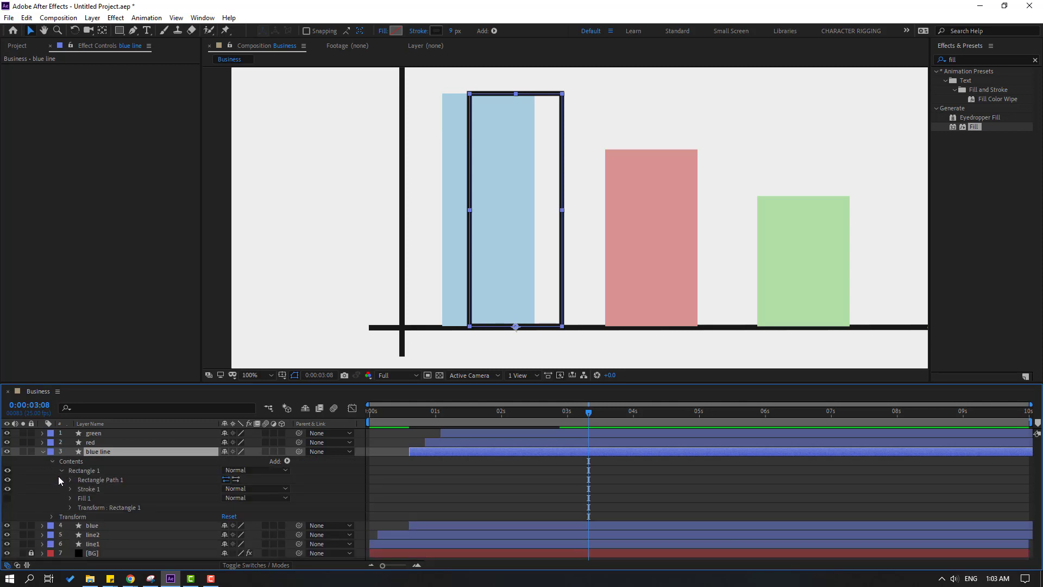
{"action": "left_click", "coordinate": [70, 480]}
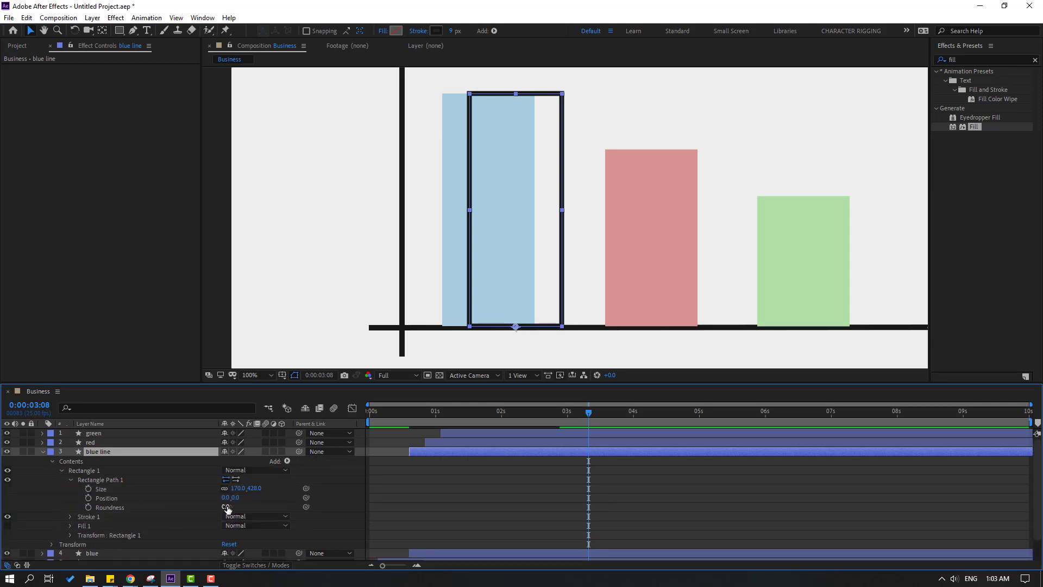
{"action": "left_click_drag", "start_coordinate": [227, 508], "coordinate": [251, 508]}
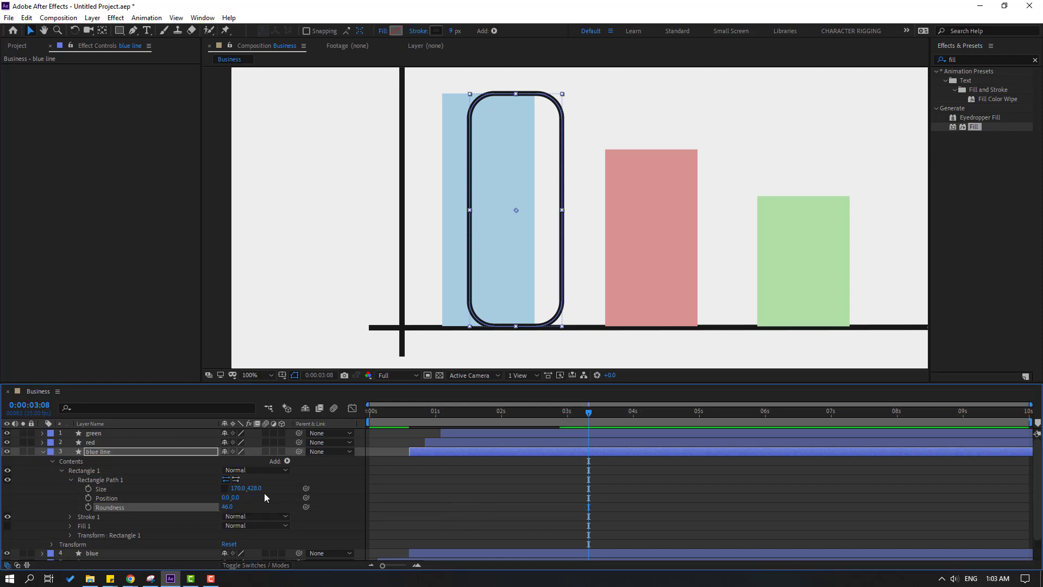
{"action": "left_click_drag", "start_coordinate": [261, 489], "coordinate": [295, 480]}
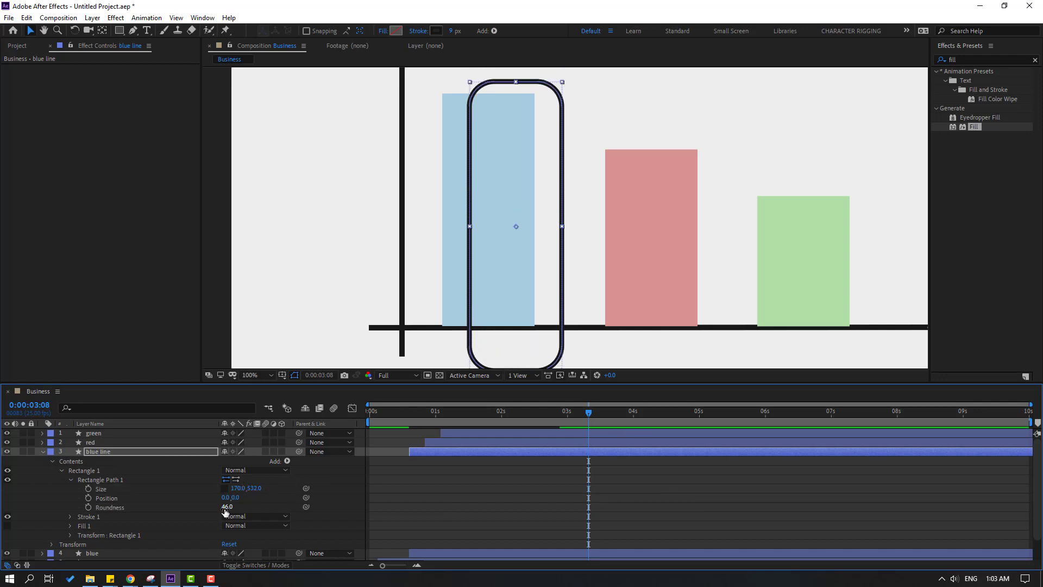
{"action": "mouse_move", "coordinate": [226, 506]}
{"action": "left_mouse_down"}
{"action": "mouse_move", "coordinate": [235, 506]}
{"action": "mouse_move", "coordinate": [219, 506]}
{"action": "left_mouse_up"}
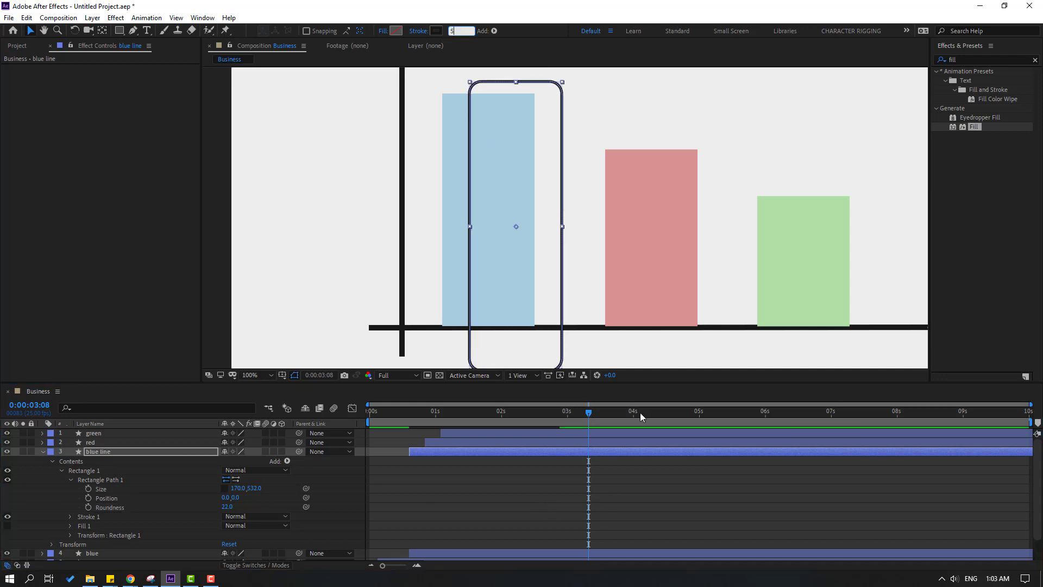
Step: Return the view to 100% and scrub to 0:00:02:15 to check the bars
{"action": "left_click", "coordinate": [648, 488]}
{"action": "key", "text": "comma"}
{"action": "key", "text": "comma"}
{"action": "key", "text": "period"}
{"action": "key", "text": "period"}
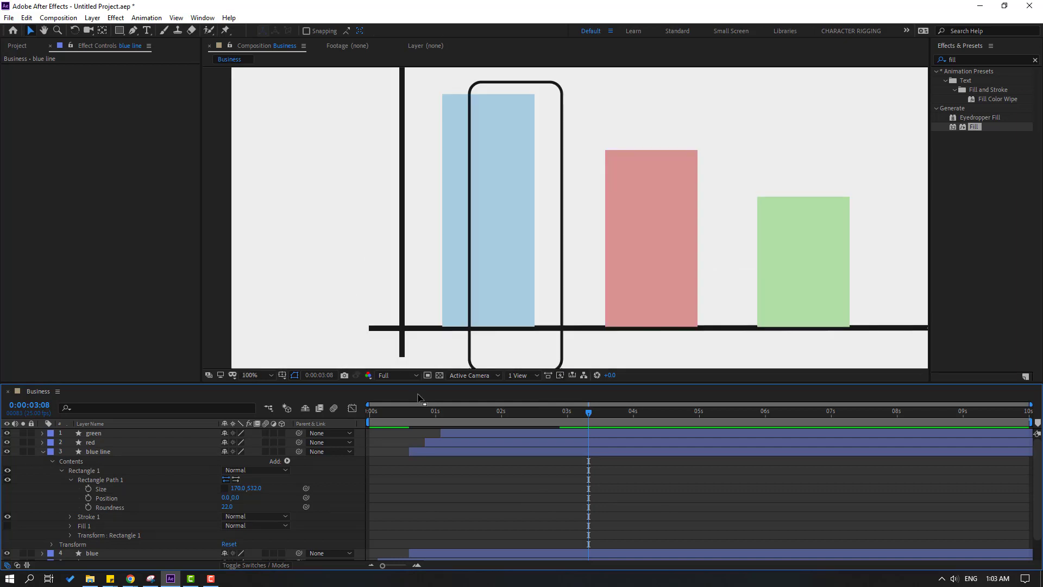
{"action": "left_click_drag", "start_coordinate": [389, 412], "coordinate": [541, 412]}
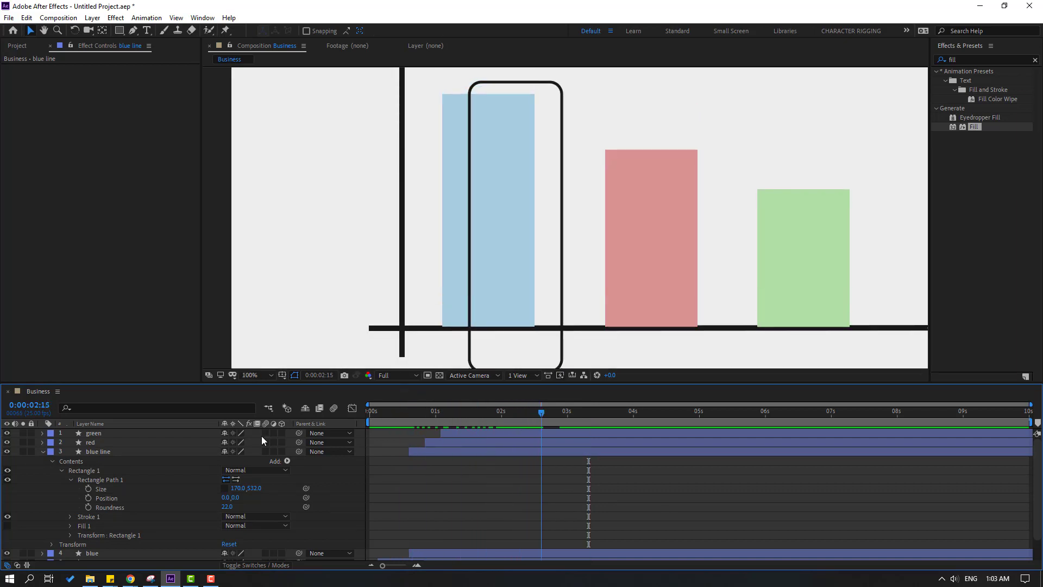
Step: Add Trim Paths to the blue line outline and set its Start to 100%
{"action": "left_click", "coordinate": [43, 453]}
{"action": "left_click", "coordinate": [111, 452]}
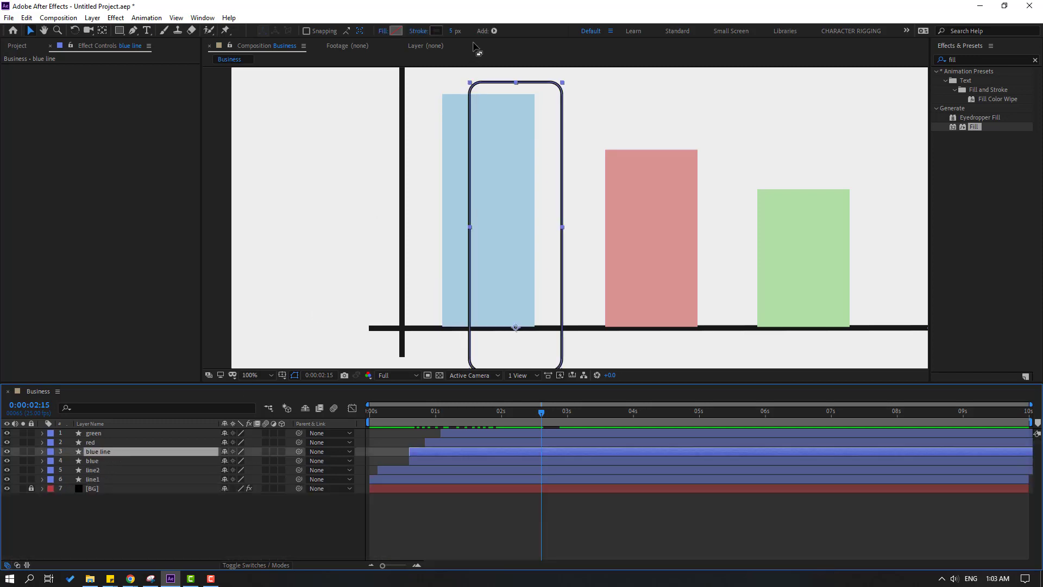
{"action": "left_click", "coordinate": [493, 31]}
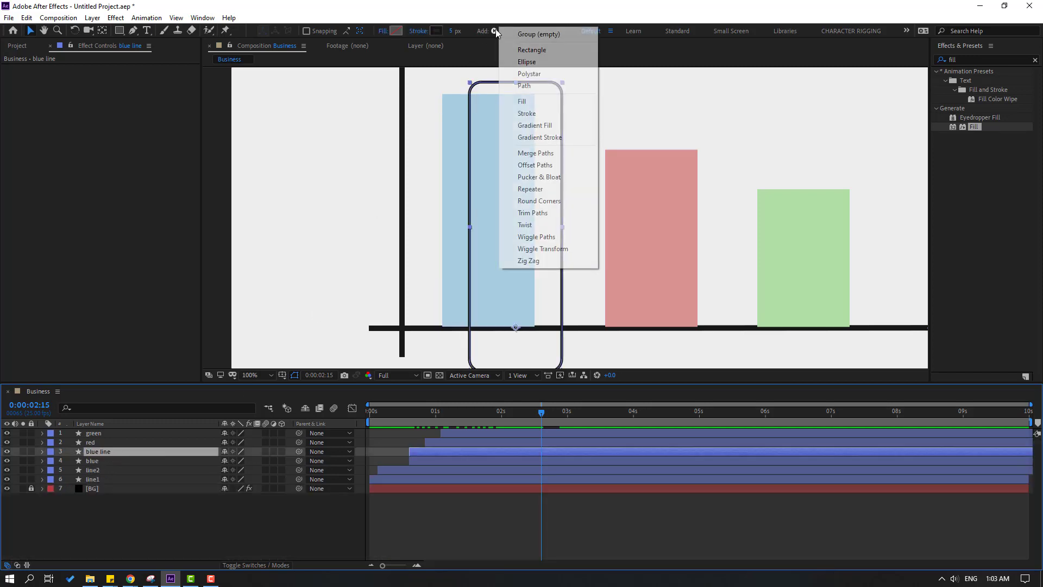
{"action": "left_click", "coordinate": [568, 213]}
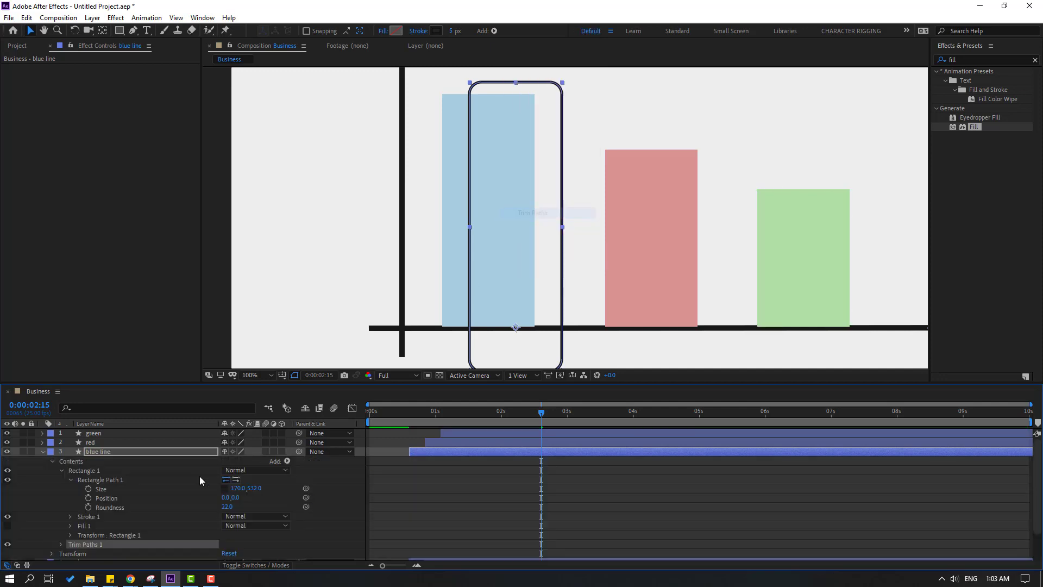
{"action": "left_click", "coordinate": [70, 481]}
{"action": "left_click", "coordinate": [61, 516]}
{"action": "scroll", "coordinate": [108, 538], "scroll_direction": "down", "scroll_amount": 1}
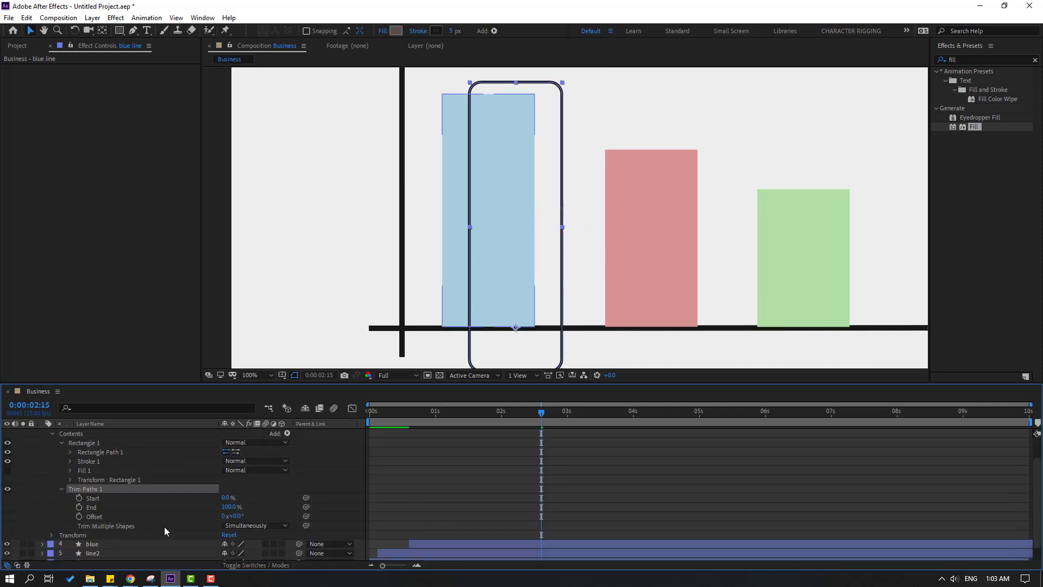
{"action": "left_click", "coordinate": [226, 498]}
{"action": "type", "text": "100"}
{"action": "key", "text": "Return"}
Step: Keyframe Trim Paths End from 100% at 0:15 to 0% at 1:16 with Easy Ease
{"action": "left_click_drag", "start_coordinate": [541, 413], "coordinate": [410, 419]}
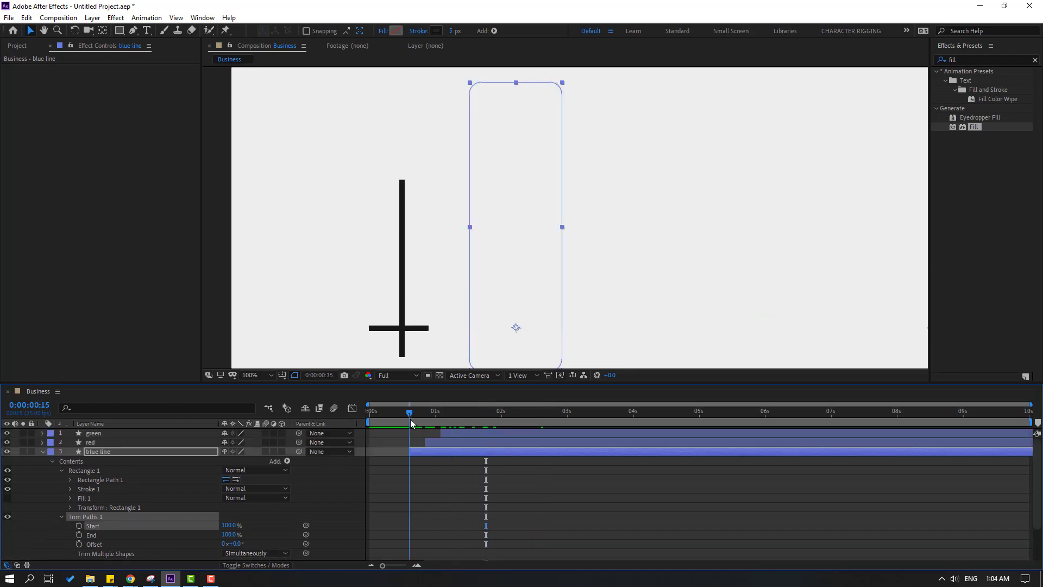
{"action": "left_click", "coordinate": [252, 540]}
{"action": "left_click", "coordinate": [79, 535]}
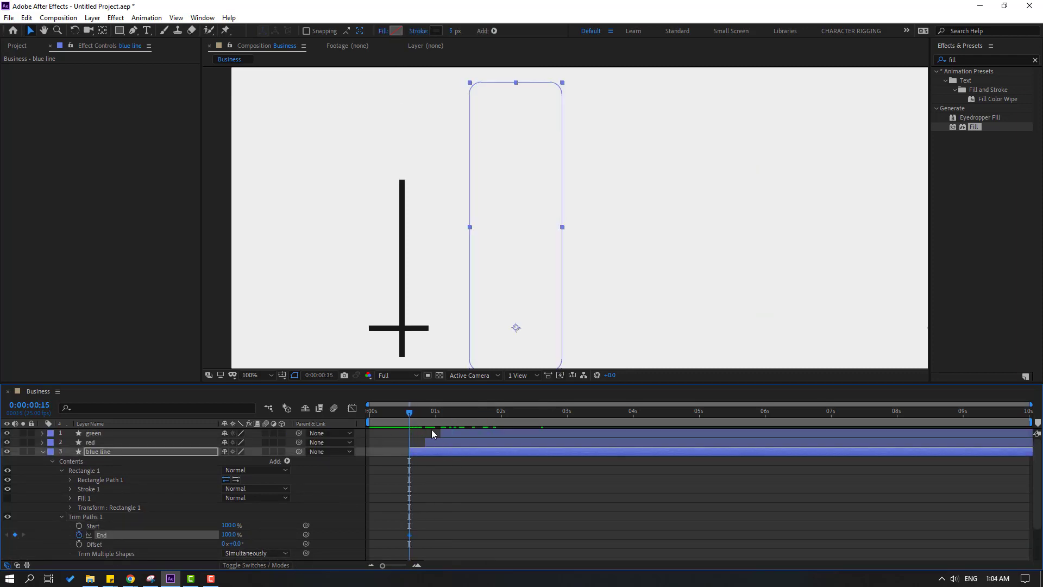
{"action": "left_click_drag", "start_coordinate": [435, 411], "coordinate": [478, 415]}
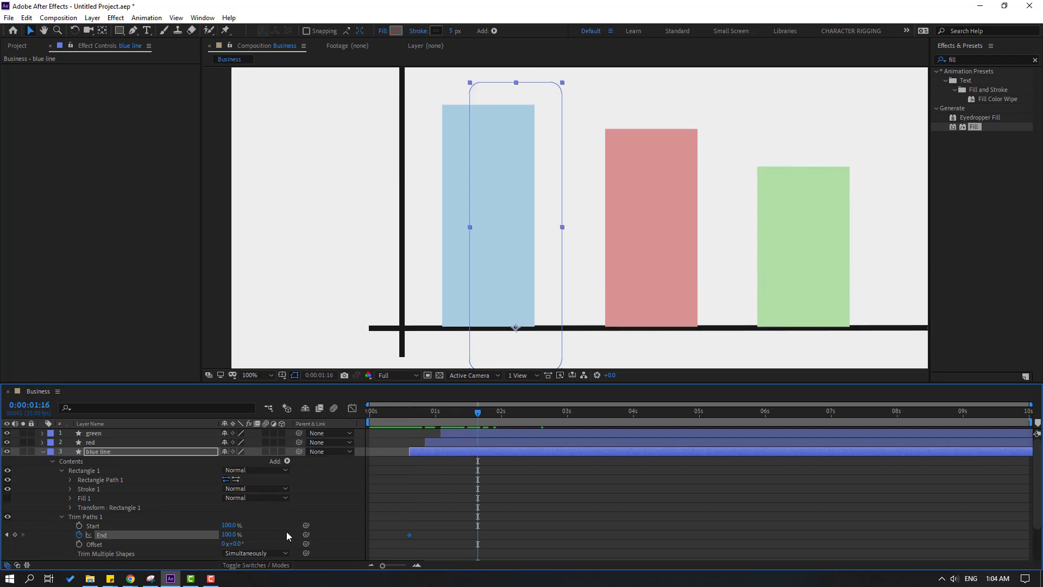
{"action": "type", "text": "0"}
{"action": "left_click_drag", "start_coordinate": [485, 531], "coordinate": [410, 536]}
{"action": "right_click", "coordinate": [410, 536]}
{"action": "left_click", "coordinate": [652, 457]}
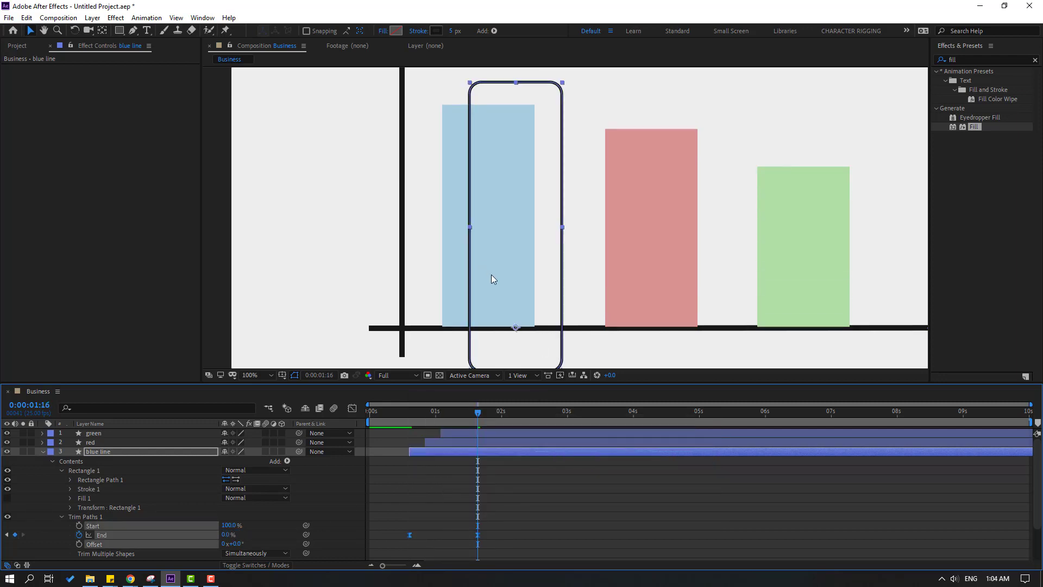
Step: Steepen the End speed curve in the Graph Editor for a snappier draw-on, previewing the result
{"action": "scroll", "coordinate": [511, 291], "scroll_direction": "down", "scroll_amount": 2}
{"action": "left_click", "coordinate": [352, 408]}
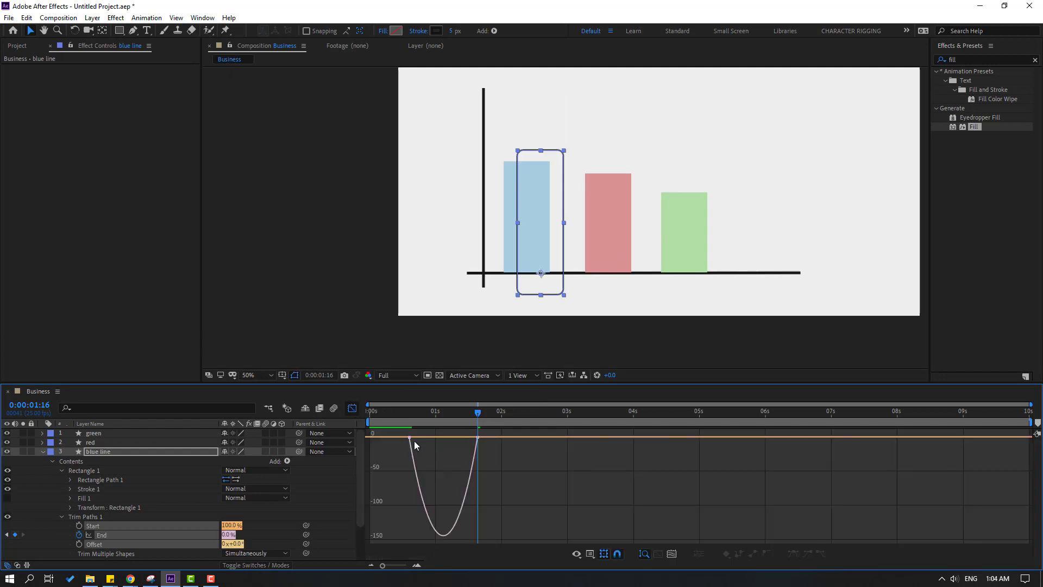
{"action": "left_click_drag", "start_coordinate": [429, 438], "coordinate": [436, 438]}
{"action": "key", "text": "space"}
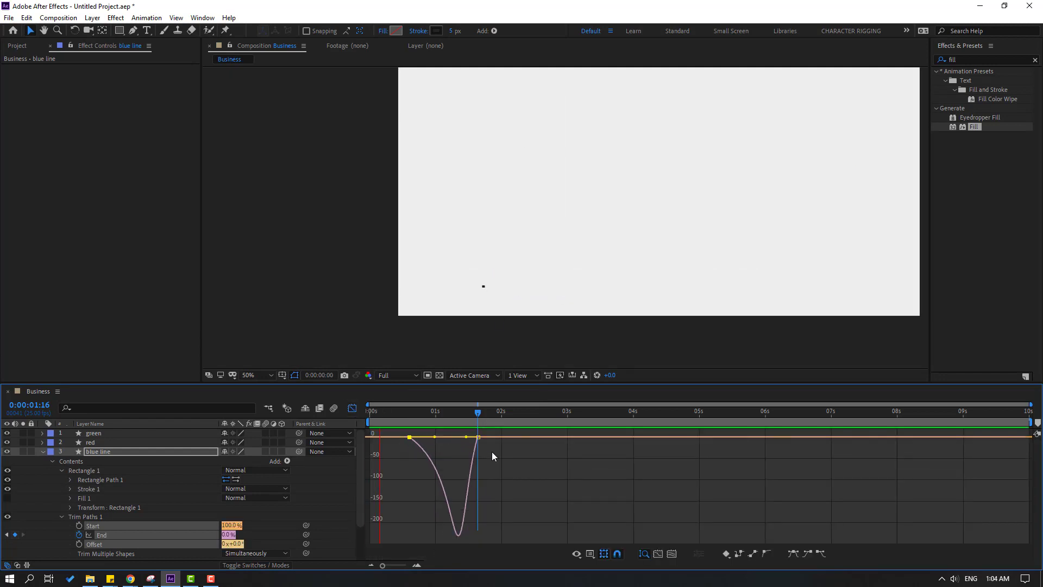
{"action": "key", "text": "space"}
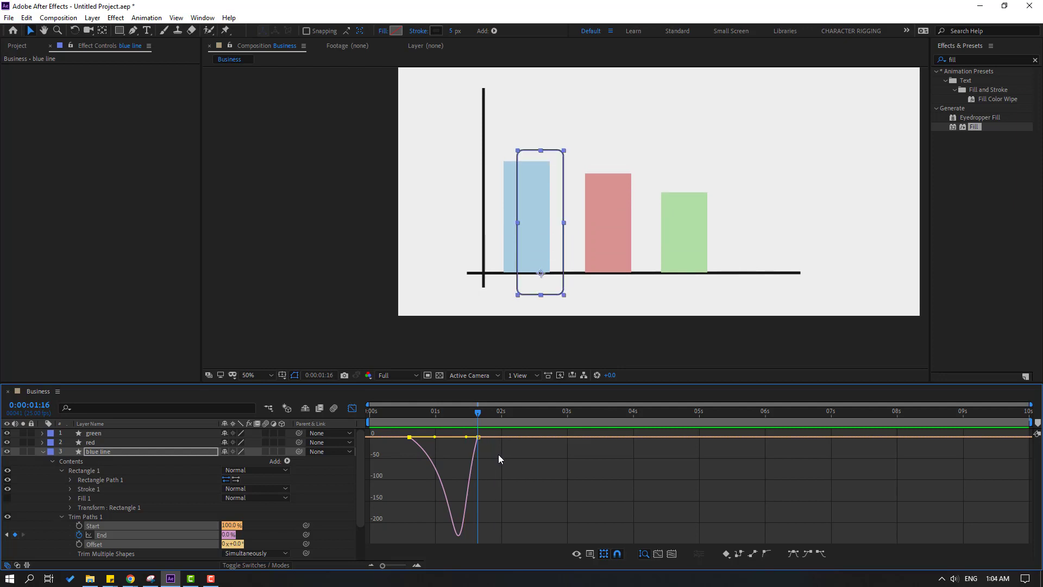
{"action": "key", "text": "space"}
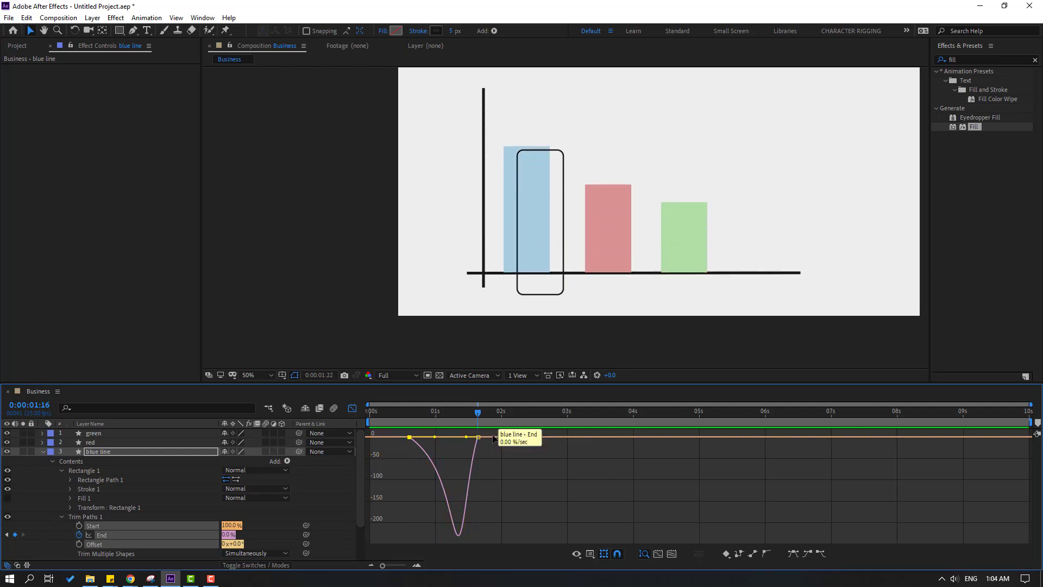
{"action": "key", "text": "space"}
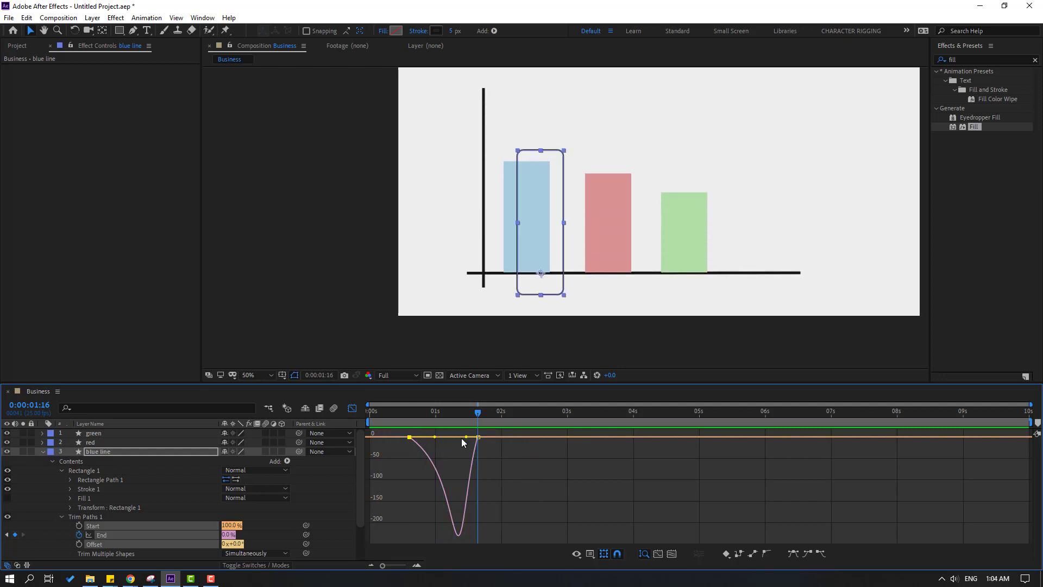
{"action": "left_click_drag", "start_coordinate": [461, 438], "coordinate": [462, 444]}
{"action": "key", "text": "space"}
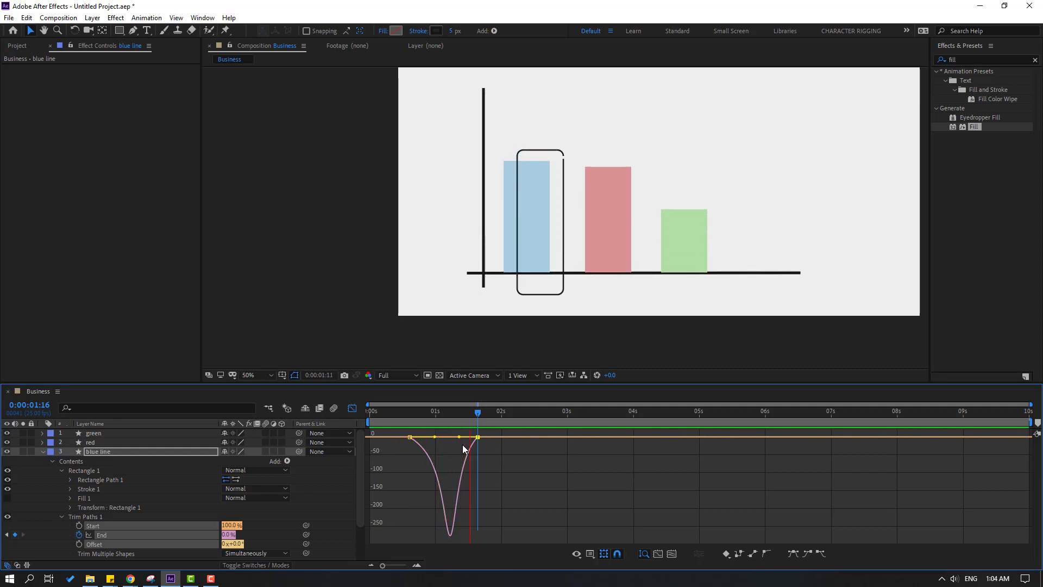
{"action": "key", "text": "space"}
Step: Duplicate the blue line layer above the red layer and rename it 'red line'
{"action": "key", "text": "u"}
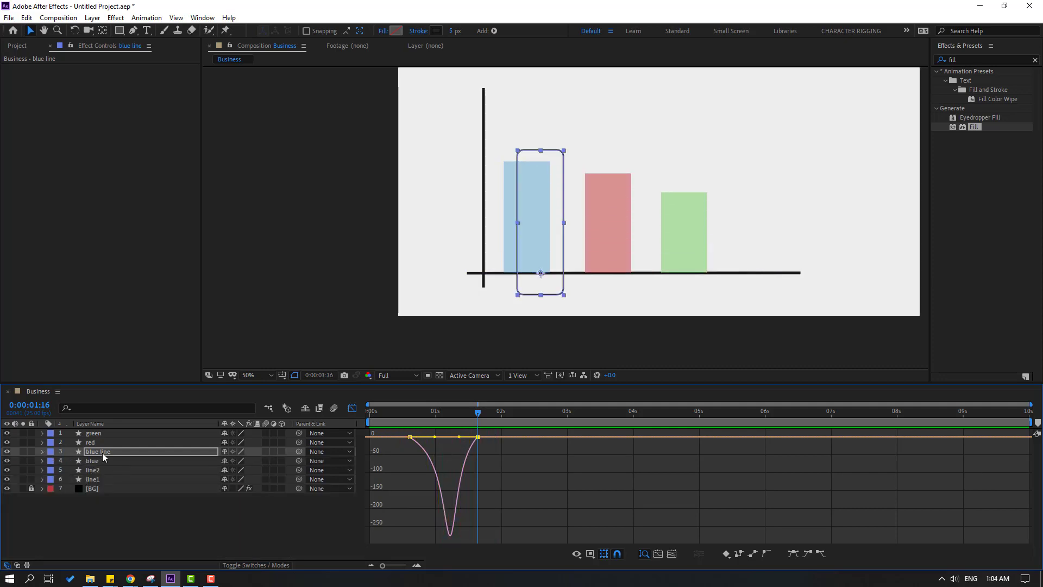
{"action": "left_click", "coordinate": [103, 452]}
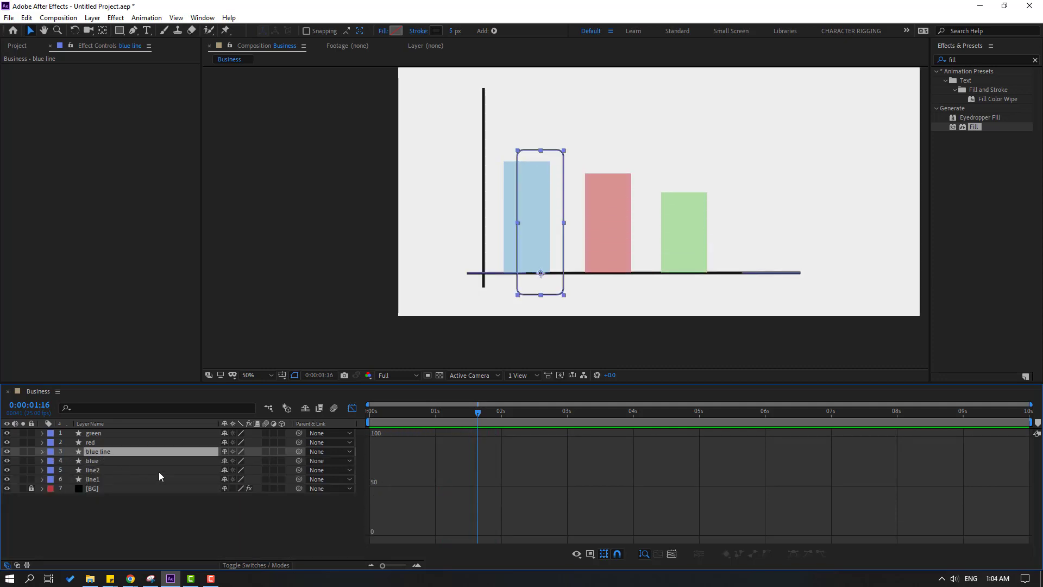
{"action": "left_click", "coordinate": [353, 410]}
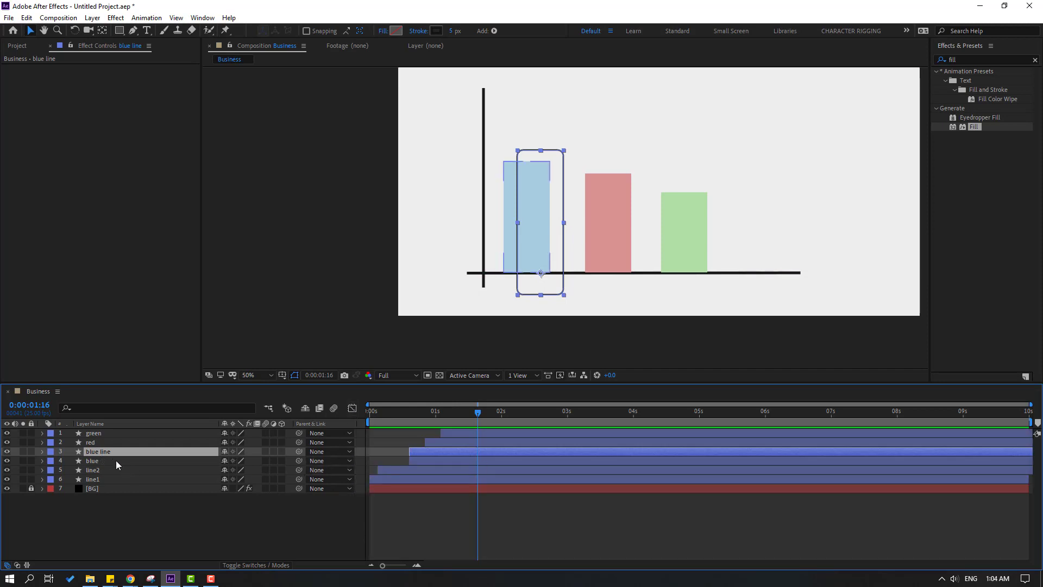
{"action": "key", "text": "ctrl+d"}
{"action": "left_click_drag", "start_coordinate": [97, 446], "coordinate": [112, 445]}
{"action": "key", "text": "Return"}
{"action": "double_click", "coordinate": [99, 442]}
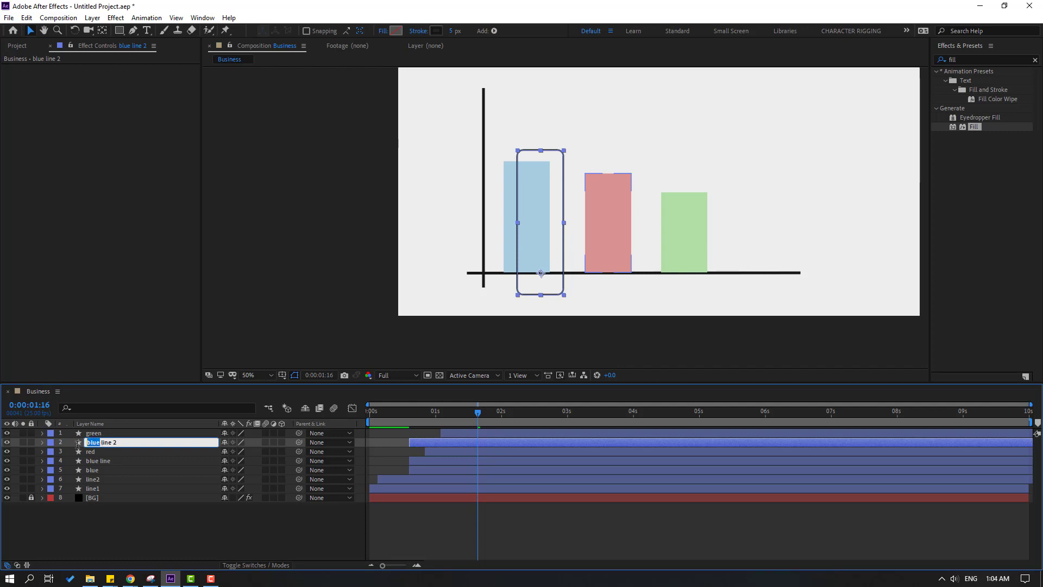
{"action": "type", "text": "red"}
{"action": "key", "text": "BackSpace"}
{"action": "key", "text": "BackSpace"}
{"action": "key", "text": "Return"}
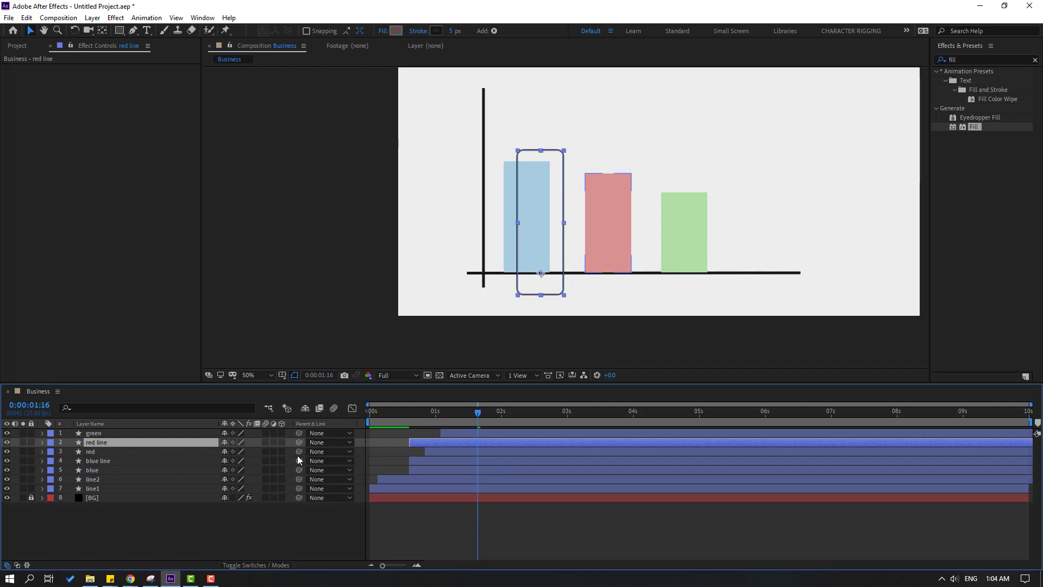
Step: Center the red outline on the red bar, lower it below the baseline, and delay its start
{"action": "left_click", "coordinate": [459, 441]}
{"action": "key", "text": "shift+Right"}
{"action": "key", "text": "shift+Right"}
{"action": "key", "text": "shift+Right"}
{"action": "key", "text": "shift+Right"}
{"action": "key", "text": "shift+Right"}
{"action": "key", "text": "shift+Right"}
{"action": "key", "text": "shift+Right"}
{"action": "key", "text": "shift+Right"}
{"action": "key", "text": "shift+Right"}
{"action": "key", "text": "shift+Right"}
{"action": "key", "text": "shift+Right"}
{"action": "key", "text": "shift+Right"}
{"action": "key", "text": "shift+Right"}
{"action": "key", "text": "shift+Right"}
{"action": "key", "text": "shift+Right"}
{"action": "key", "text": "shift+Right"}
{"action": "key", "text": "shift+Right"}
{"action": "key", "text": "shift+Right"}
{"action": "key", "text": "shift+Right"}
{"action": "key", "text": "shift+Right"}
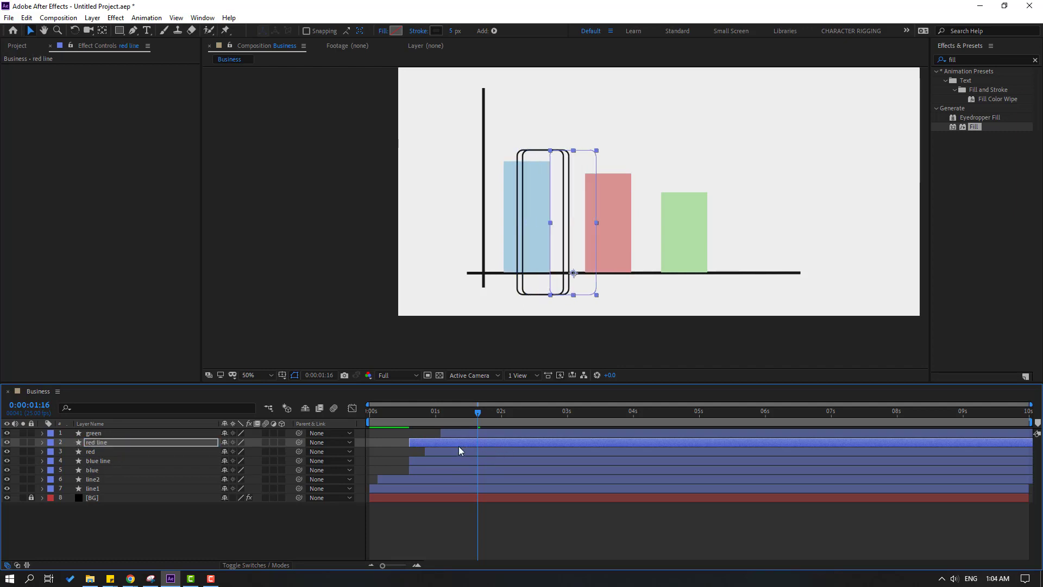
{"action": "key", "text": "shift+Right"}
{"action": "key", "text": "shift+Right"}
{"action": "key", "text": "shift+Right"}
{"action": "key", "text": "shift+Right"}
{"action": "key", "text": "shift+Right"}
{"action": "key", "text": "shift+Right"}
{"action": "key", "text": "shift+Right"}
{"action": "key", "text": "shift+Right"}
{"action": "key", "text": "shift+Right"}
{"action": "key", "text": "shift+Right"}
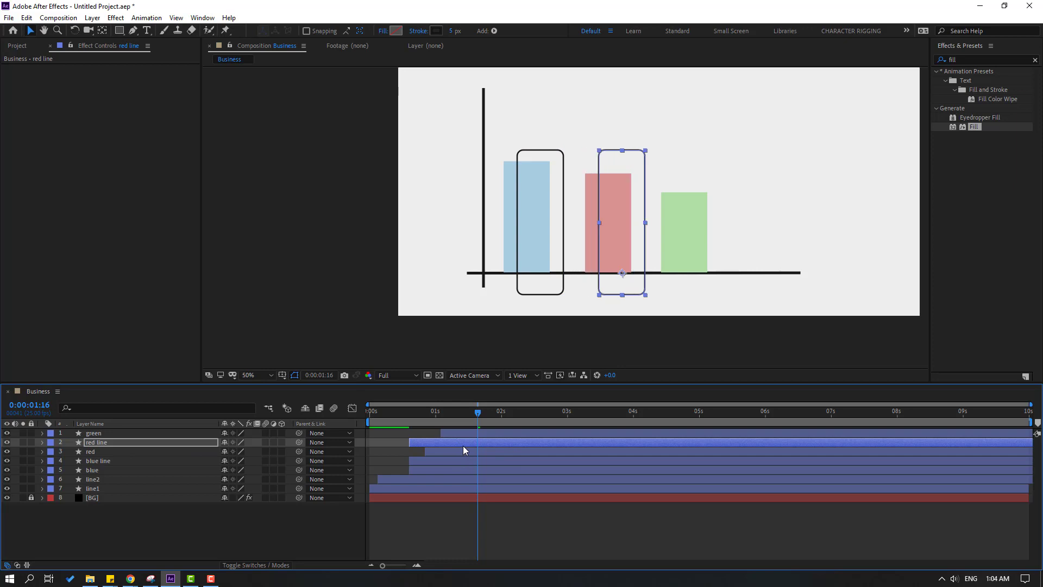
{"action": "key", "text": "shift+Down"}
{"action": "key", "text": "shift+Down"}
{"action": "key", "text": "shift+Down"}
{"action": "key", "text": "shift+Down"}
{"action": "key", "text": "shift+Down"}
{"action": "key", "text": "shift+Down"}
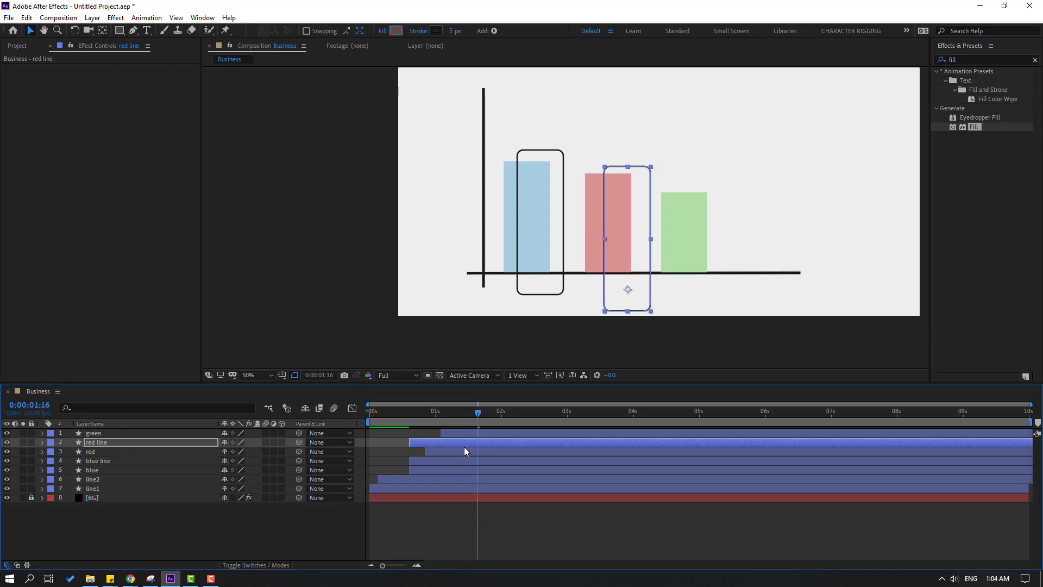
{"action": "key", "text": "Down"}
{"action": "key", "text": "Down"}
{"action": "key", "text": "Down"}
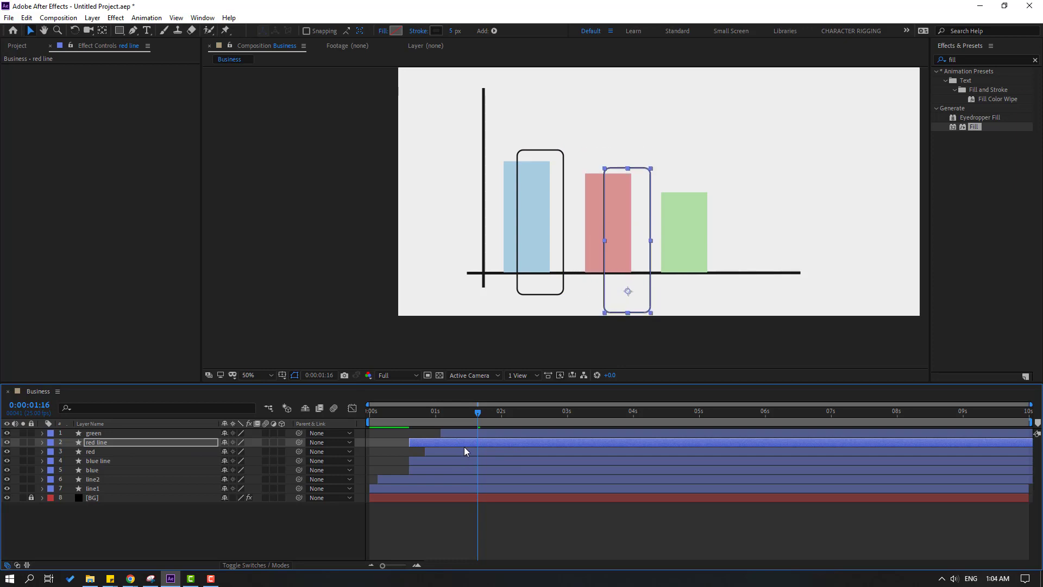
{"action": "key", "text": "Down"}
{"action": "key", "text": "Down"}
{"action": "key", "text": "Down"}
{"action": "key", "text": "Up"}
{"action": "key", "text": "Up"}
{"action": "key", "text": "Up"}
{"action": "key", "text": "Up"}
{"action": "key", "text": "Up"}
{"action": "key", "text": "Up"}
{"action": "key", "text": "Up"}
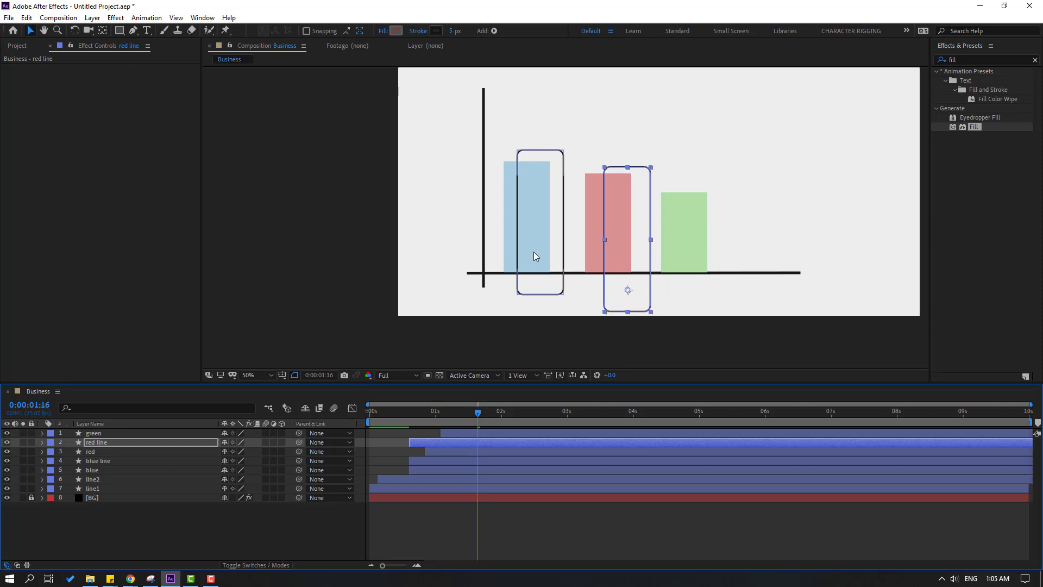
{"action": "key", "text": "ctrl+shift+a"}
{"action": "left_click_drag", "start_coordinate": [419, 442], "coordinate": [487, 523]}
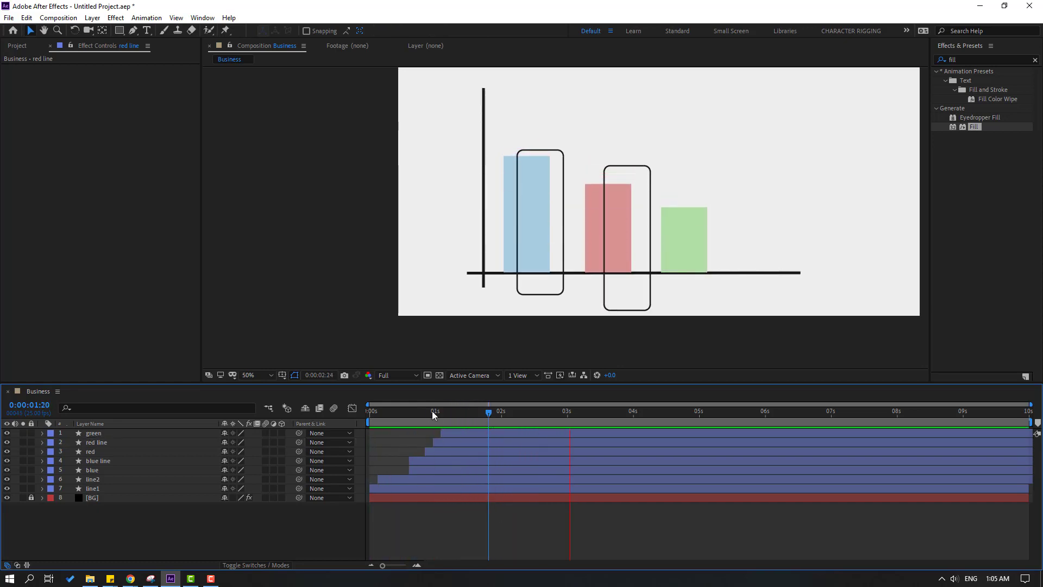
Step: Duplicate red line with Ctrl+D, move it to the top, and rename it 'green line'
{"action": "left_click_drag", "start_coordinate": [432, 410], "coordinate": [526, 414]}
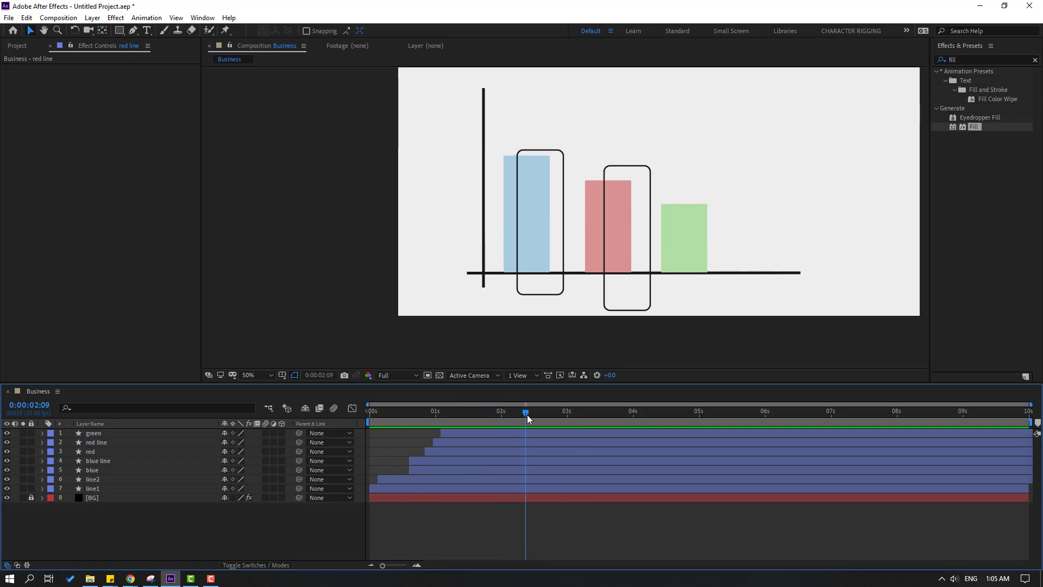
{"action": "left_click", "coordinate": [97, 443]}
{"action": "key", "text": "ctrl+d"}
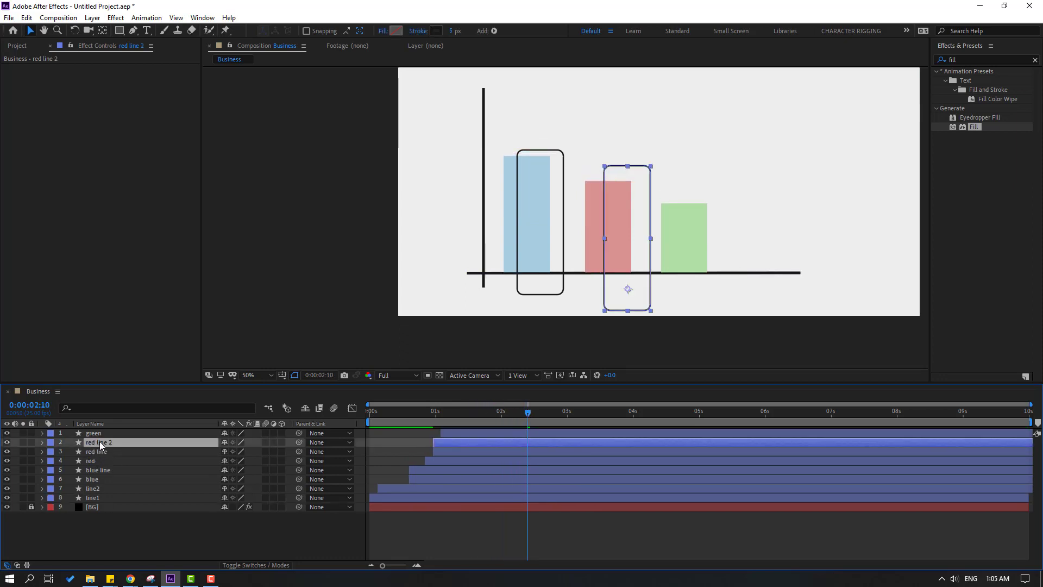
{"action": "key", "text": "ctrl+bracketright"}
{"action": "key", "text": "Return"}
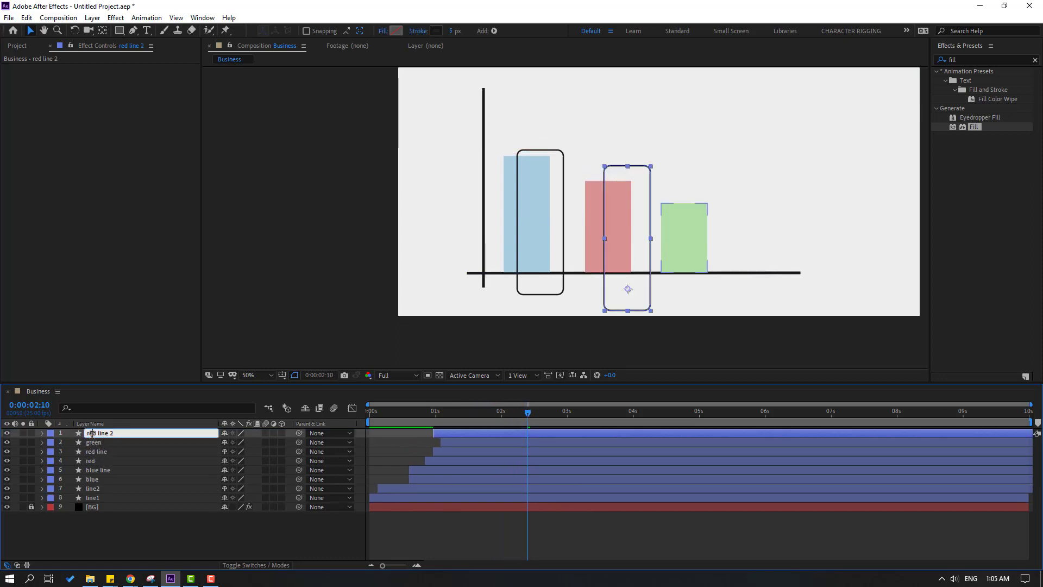
{"action": "key", "text": "BackSpace"}
{"action": "key", "text": "BackSpace"}
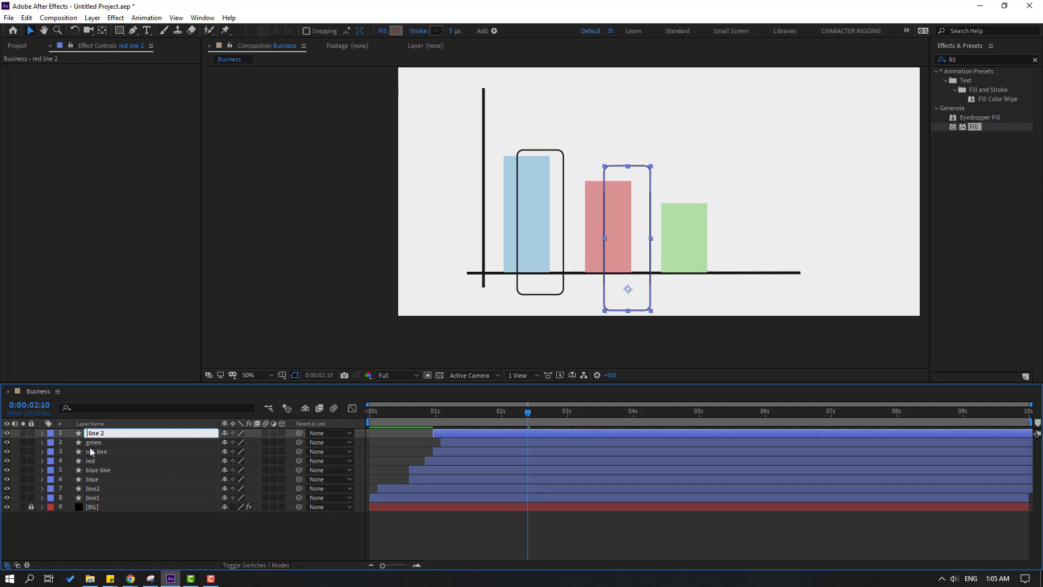
{"action": "type", "text": "green"}
{"action": "key", "text": "Return"}
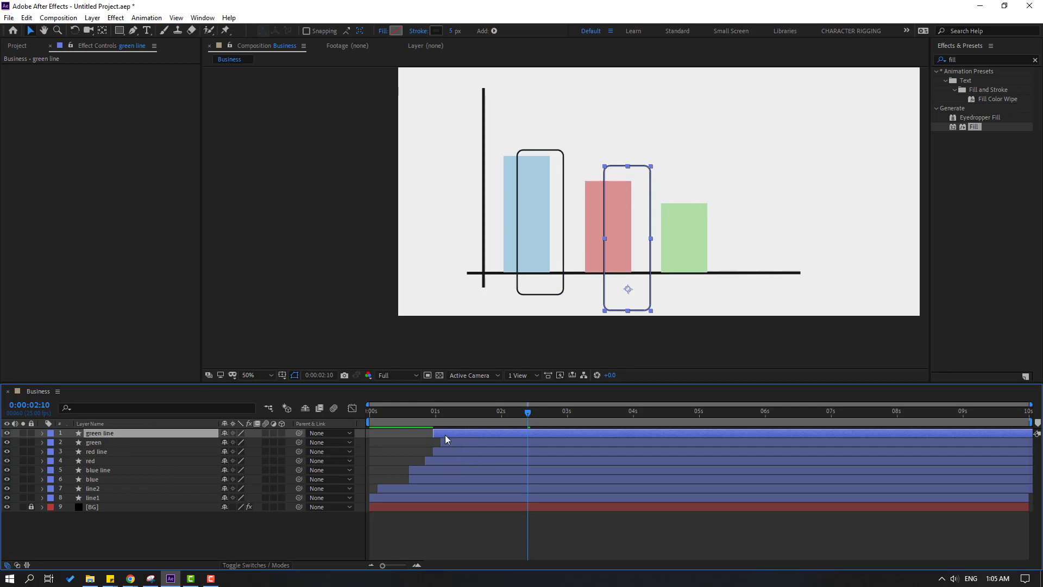
Step: Delay the green line layer slightly and nudge the outline onto the green bar
{"action": "left_click_drag", "start_coordinate": [451, 432], "coordinate": [458, 433]}
{"action": "key", "text": "shift+Right"}
{"action": "key", "text": "shift+Right"}
{"action": "key", "text": "shift+Right"}
{"action": "key", "text": "shift+Right"}
{"action": "key", "text": "shift+Right"}
{"action": "key", "text": "shift+Right"}
{"action": "key", "text": "shift+Right"}
{"action": "key", "text": "shift+Right"}
{"action": "key", "text": "shift+Right"}
{"action": "key", "text": "shift+Right"}
{"action": "key", "text": "shift+Right"}
{"action": "key", "text": "shift+Right"}
{"action": "key", "text": "shift+Right"}
{"action": "key", "text": "shift+Right"}
{"action": "key", "text": "shift+Right"}
{"action": "key", "text": "shift+Right"}
{"action": "key", "text": "shift+Right"}
{"action": "key", "text": "shift+Right"}
{"action": "key", "text": "shift+Right"}
{"action": "key", "text": "shift+Right"}
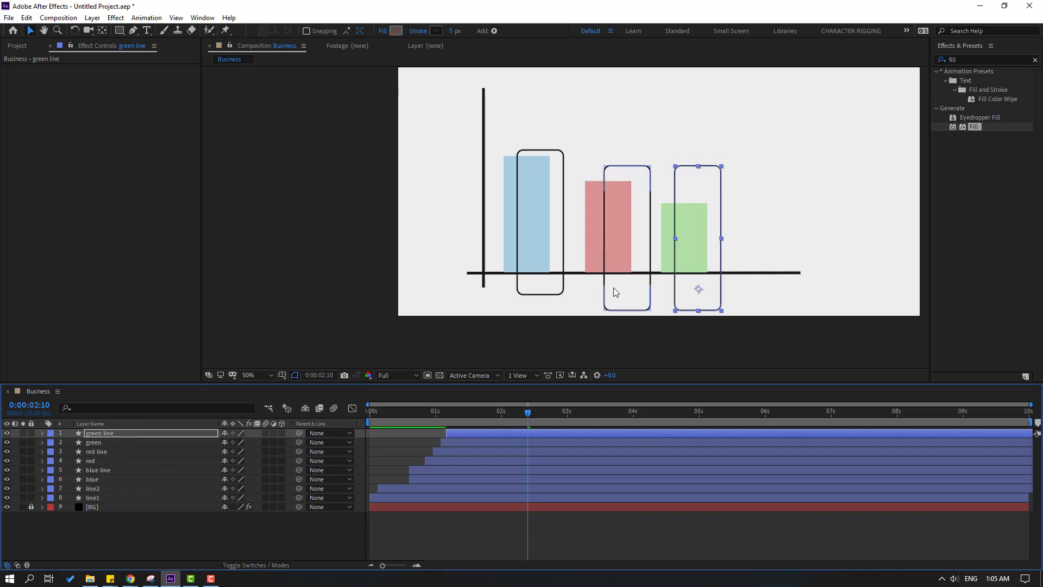
{"action": "key", "text": "shift+Right"}
{"action": "key", "text": "shift+Right"}
{"action": "key", "text": "shift+Down"}
{"action": "key", "text": "shift+Down"}
{"action": "key", "text": "shift+Down"}
{"action": "key", "text": "shift+Down"}
{"action": "key", "text": "shift+Down"}
{"action": "key", "text": "shift+Down"}
{"action": "key", "text": "shift+Down"}
{"action": "key", "text": "shift+Down"}
{"action": "key", "text": "shift+Down"}
{"action": "key", "text": "shift+Down"}
{"action": "key", "text": "shift+Down"}
{"action": "key", "text": "shift+Down"}
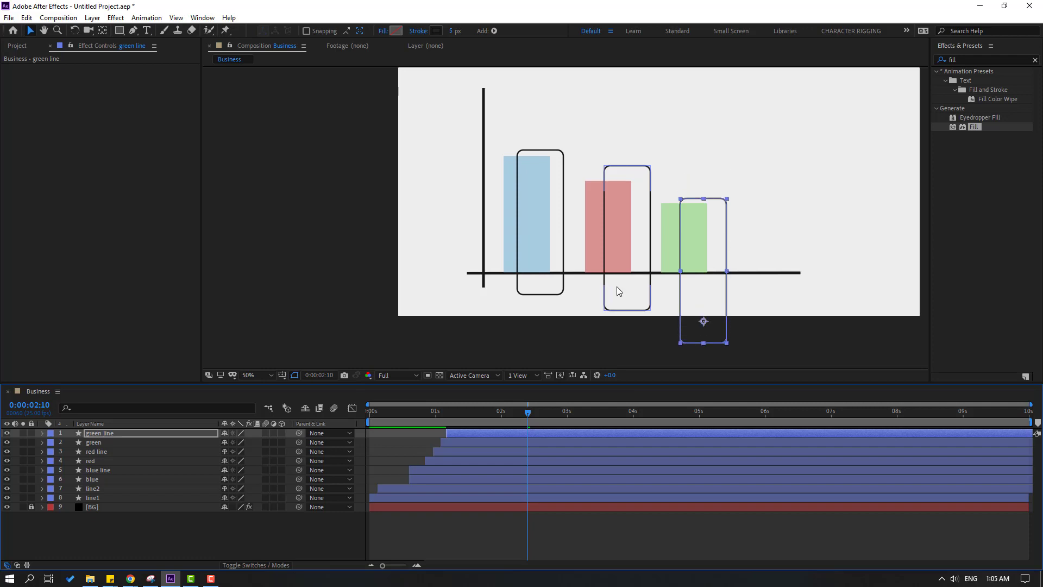
{"action": "key", "text": "F2"}
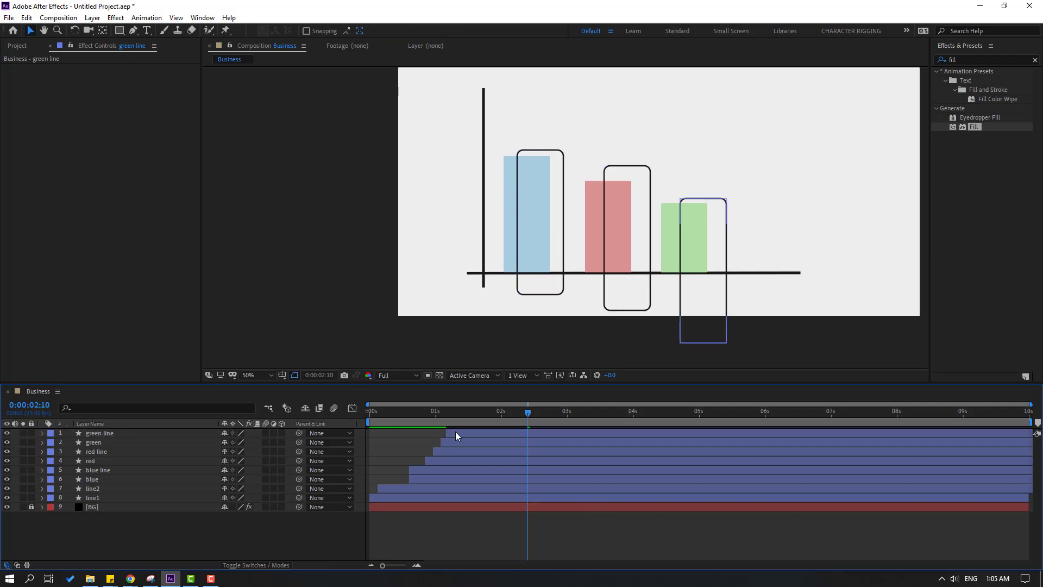
{"action": "left_click_drag", "start_coordinate": [456, 432], "coordinate": [458, 425]}
{"action": "key", "text": "space"}
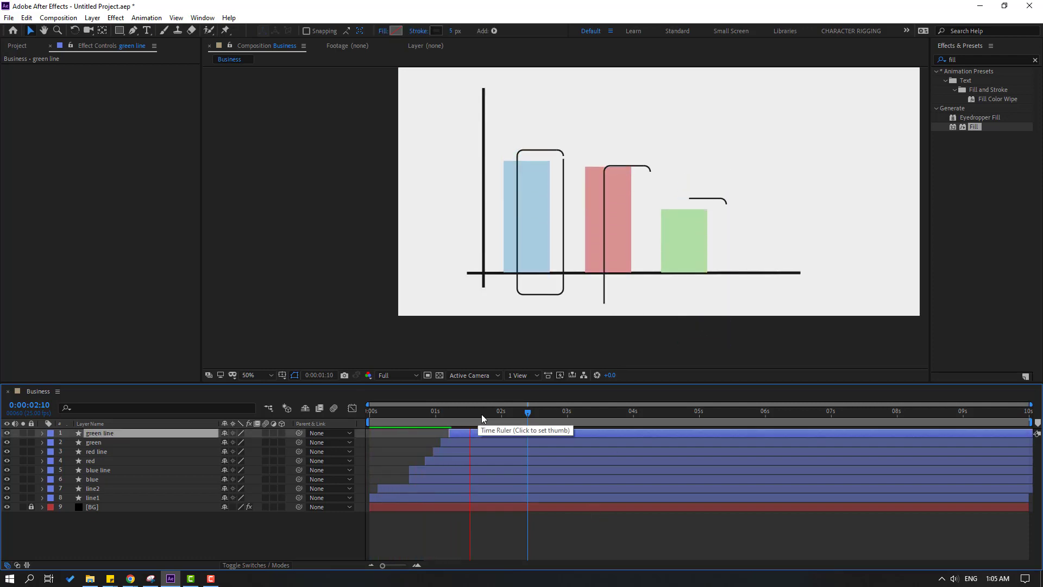
Step: Pre-compose the green line, red line and blue line layers into a comp named 'lines'
{"action": "scroll", "coordinate": [536, 327], "scroll_direction": "down", "scroll_amount": 1}
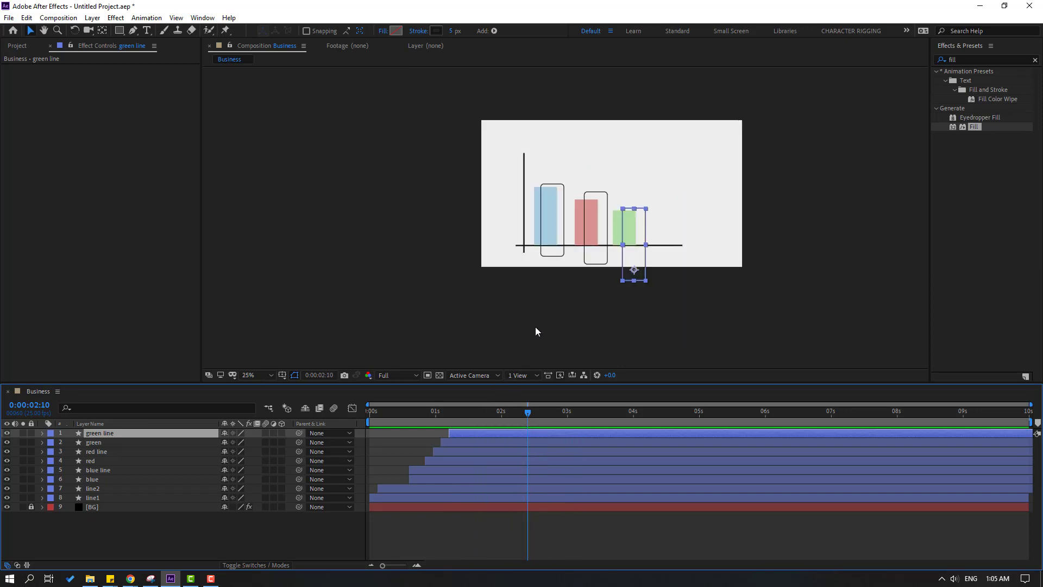
{"action": "key", "text": "space"}
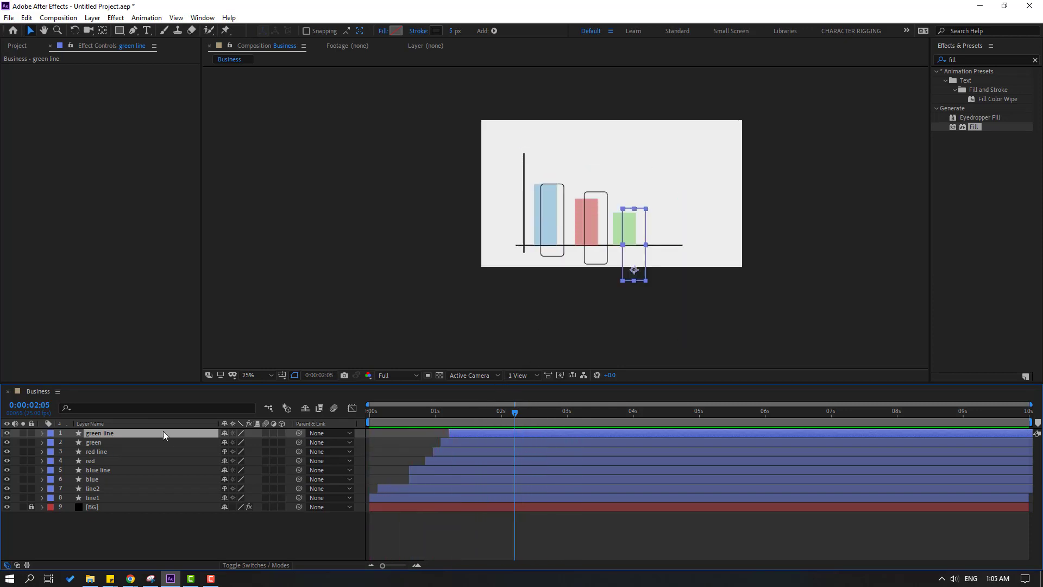
{"action": "left_click", "coordinate": [94, 452], "text": "ctrl"}
{"action": "left_click", "coordinate": [102, 471], "text": "ctrl"}
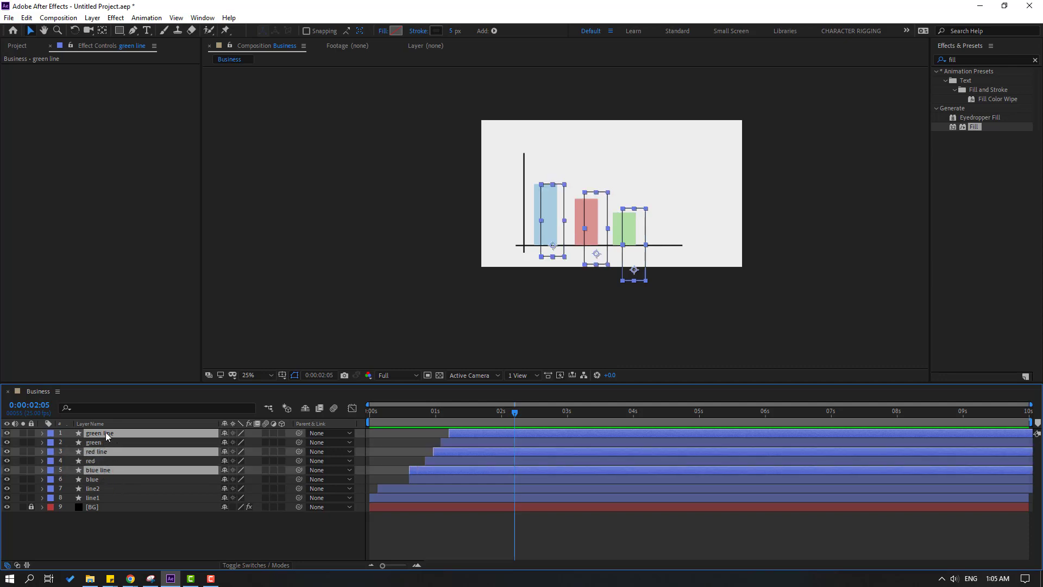
{"action": "right_click", "coordinate": [105, 432]}
{"action": "left_click", "coordinate": [217, 375]}
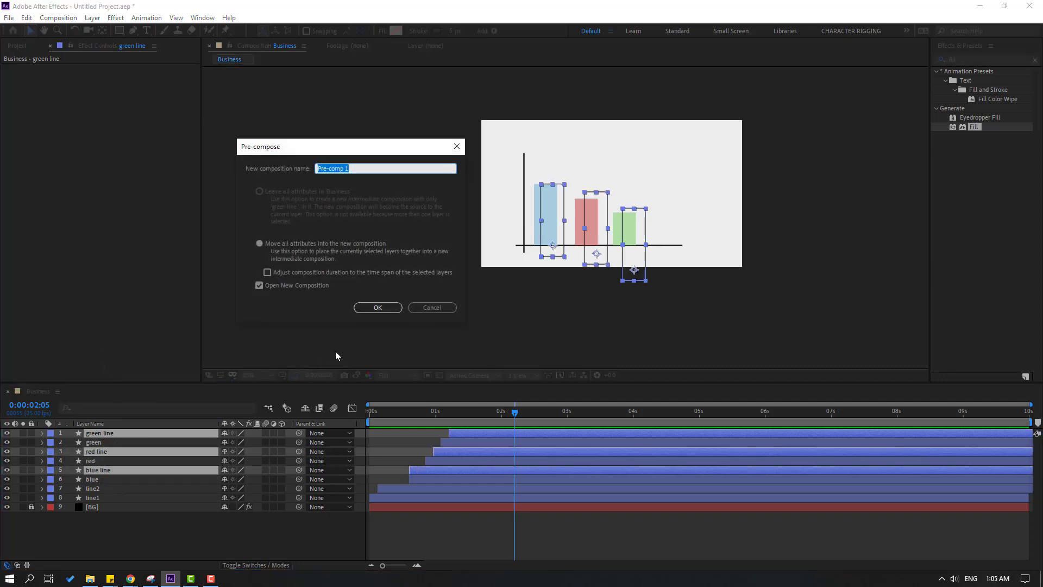
{"action": "type", "text": "lines"}
{"action": "key", "text": "Return"}
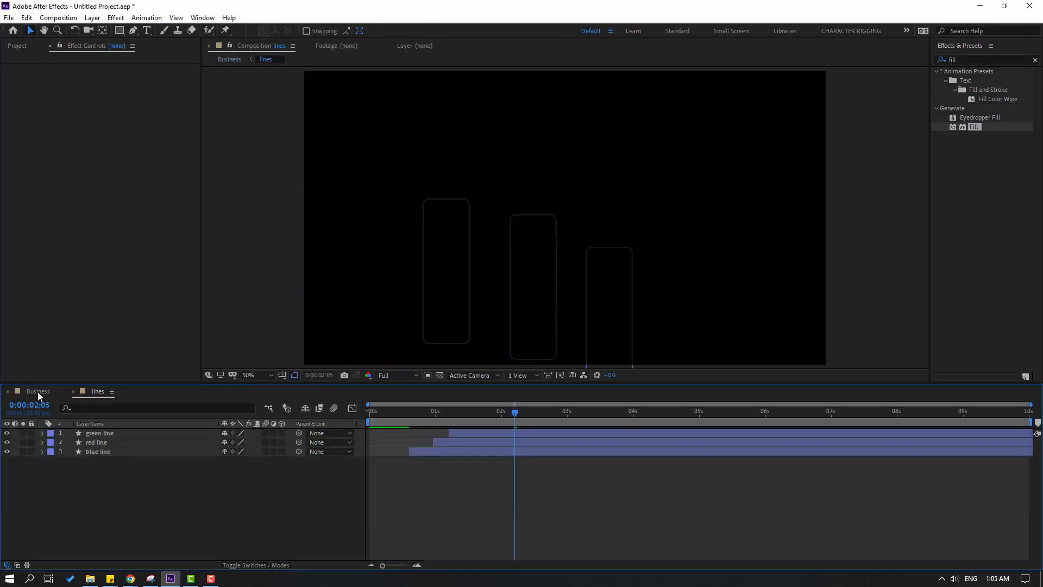
Step: In Business, draw a rectangle mask below the baseline on lines and set it to Inverted
{"action": "left_click", "coordinate": [38, 391]}
{"action": "scroll", "coordinate": [524, 298], "scroll_direction": "up", "scroll_amount": 4}
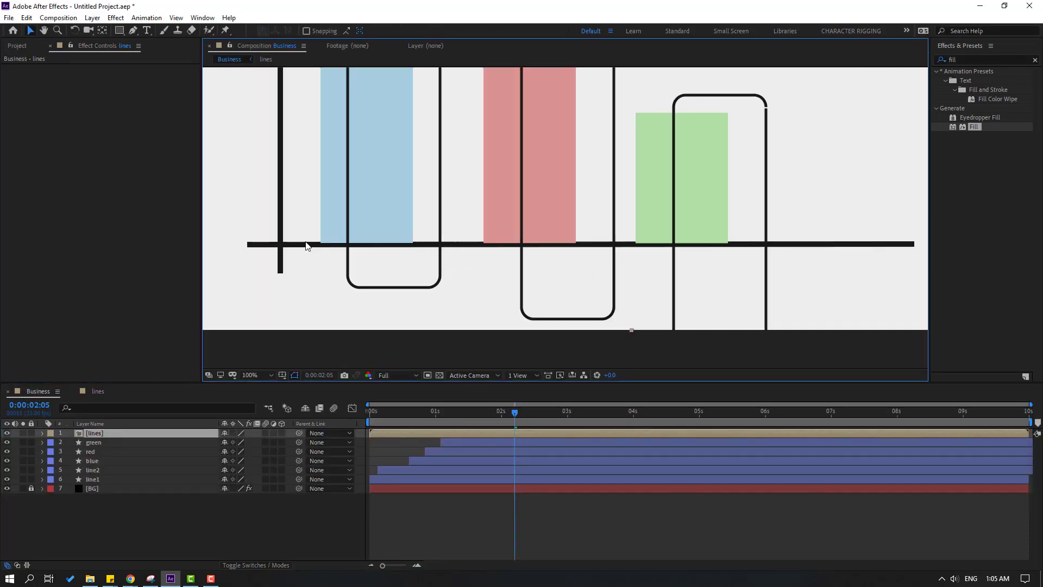
{"action": "left_click", "coordinate": [120, 32]}
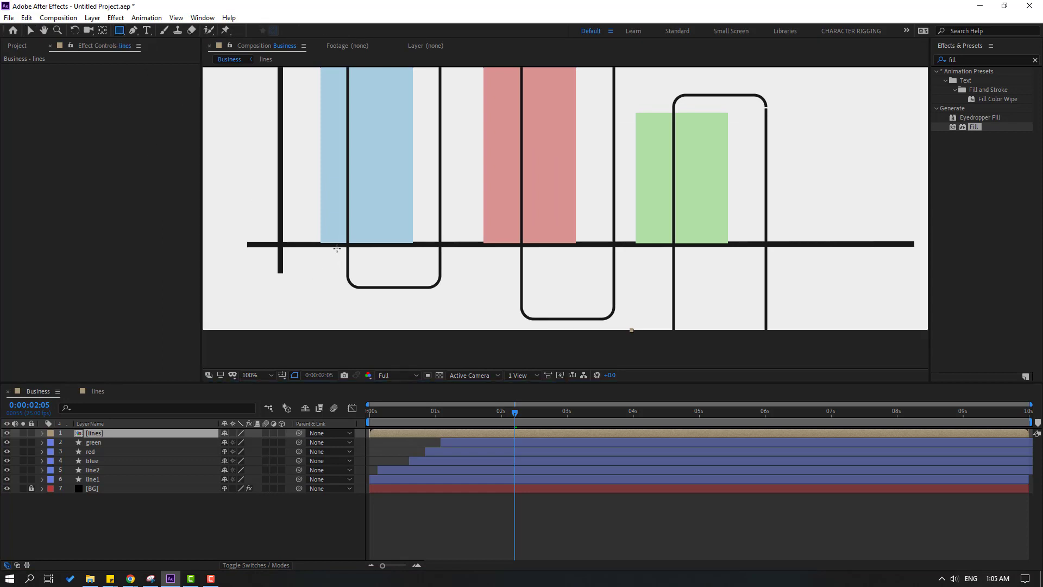
{"action": "left_click_drag", "start_coordinate": [326, 244], "coordinate": [785, 345]}
{"action": "left_click", "coordinate": [262, 452]}
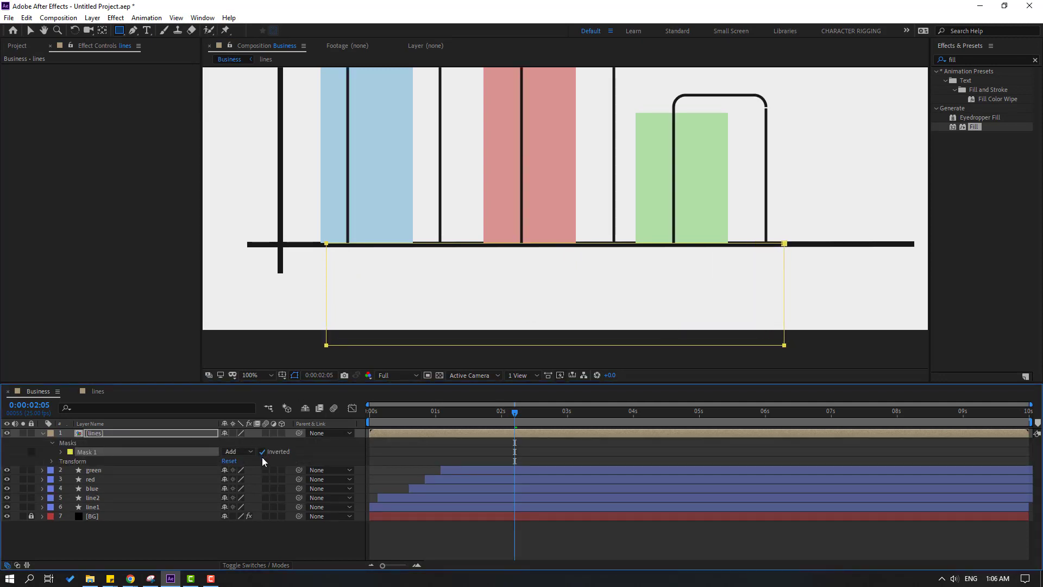
{"action": "left_click", "coordinate": [587, 541]}
{"action": "scroll", "coordinate": [525, 325], "scroll_direction": "down", "scroll_amount": 2}
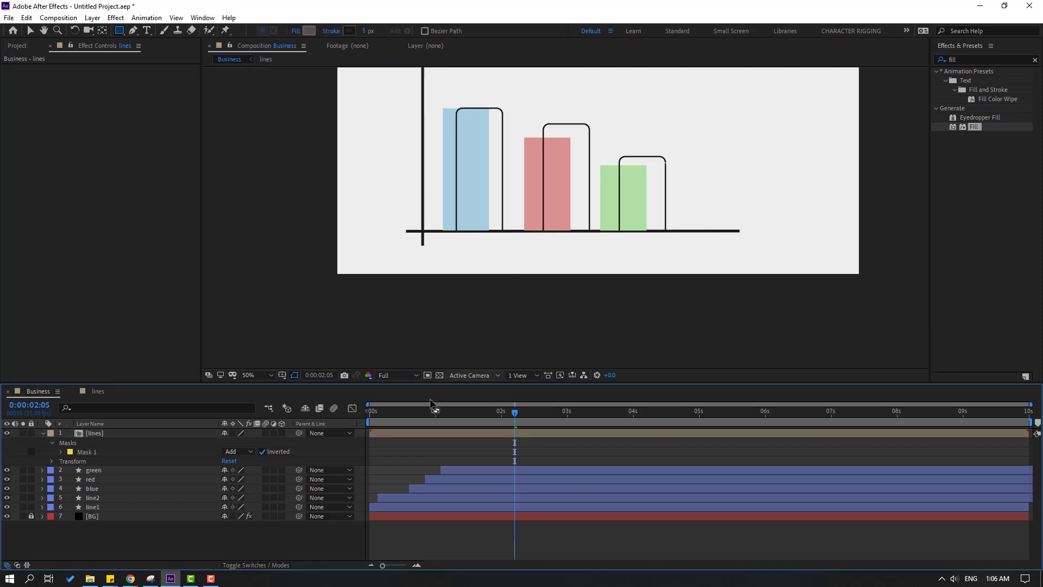
Step: Select the green, red and blue bar layers and nudge them back onto the baseline
{"action": "left_click_drag", "start_coordinate": [403, 419], "coordinate": [436, 420]}
{"action": "key", "text": "space"}
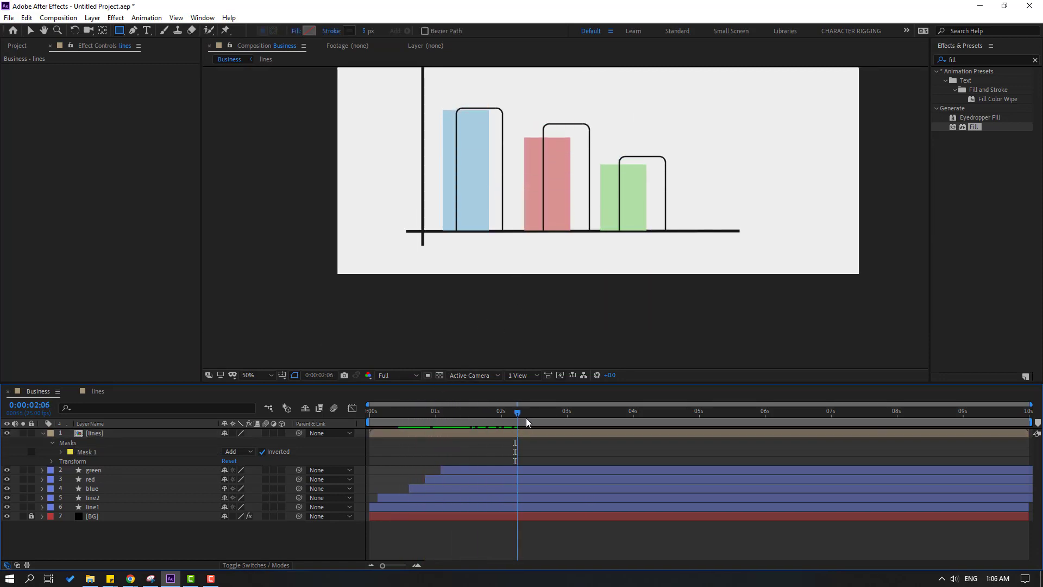
{"action": "scroll", "coordinate": [346, 281], "scroll_direction": "up", "scroll_amount": 2}
{"action": "left_click", "coordinate": [31, 32]}
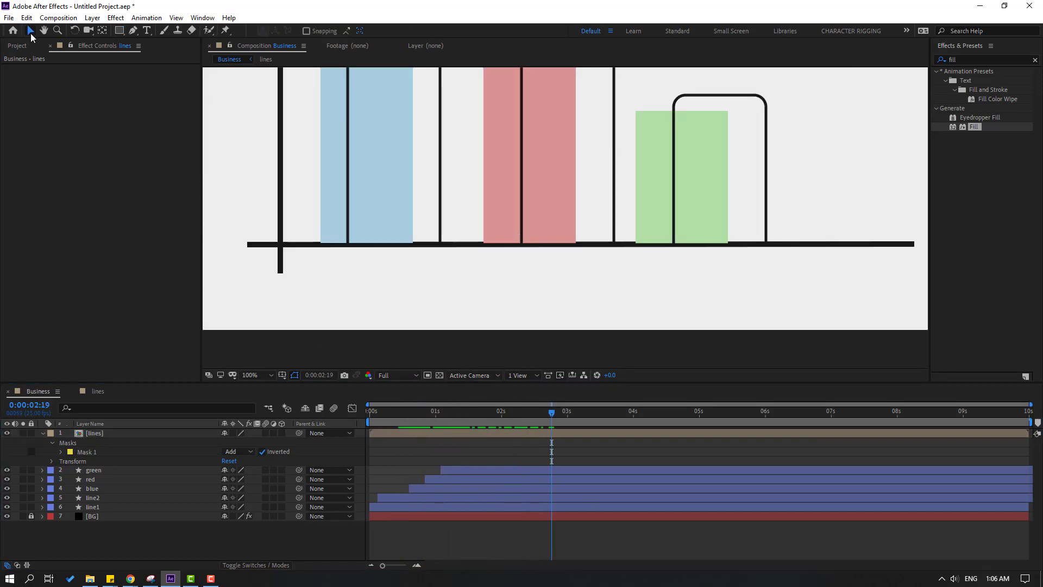
{"action": "left_click_drag", "start_coordinate": [93, 461], "coordinate": [116, 493]}
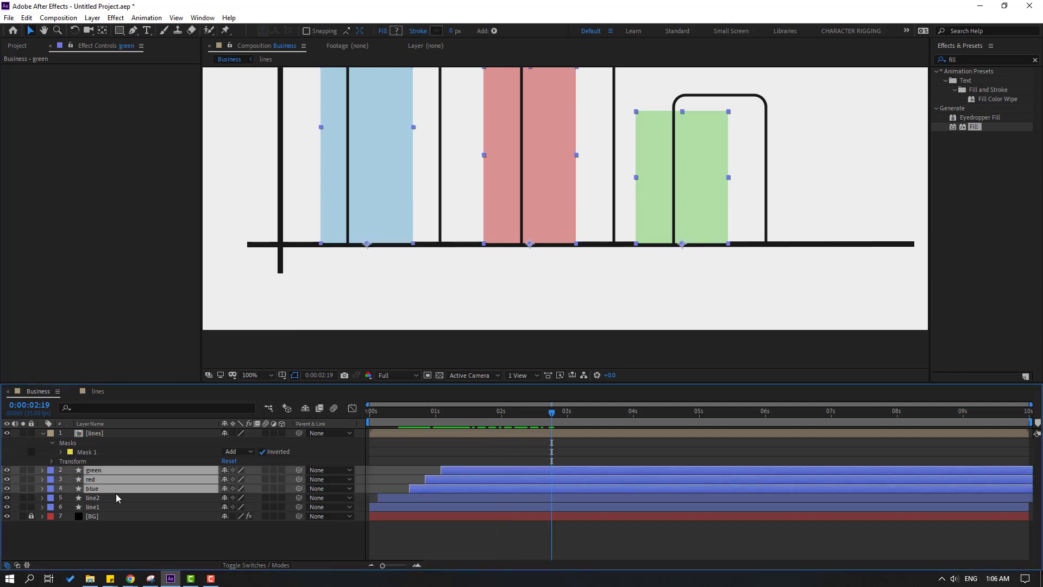
{"action": "scroll", "coordinate": [289, 316], "scroll_direction": "up", "scroll_amount": 3}
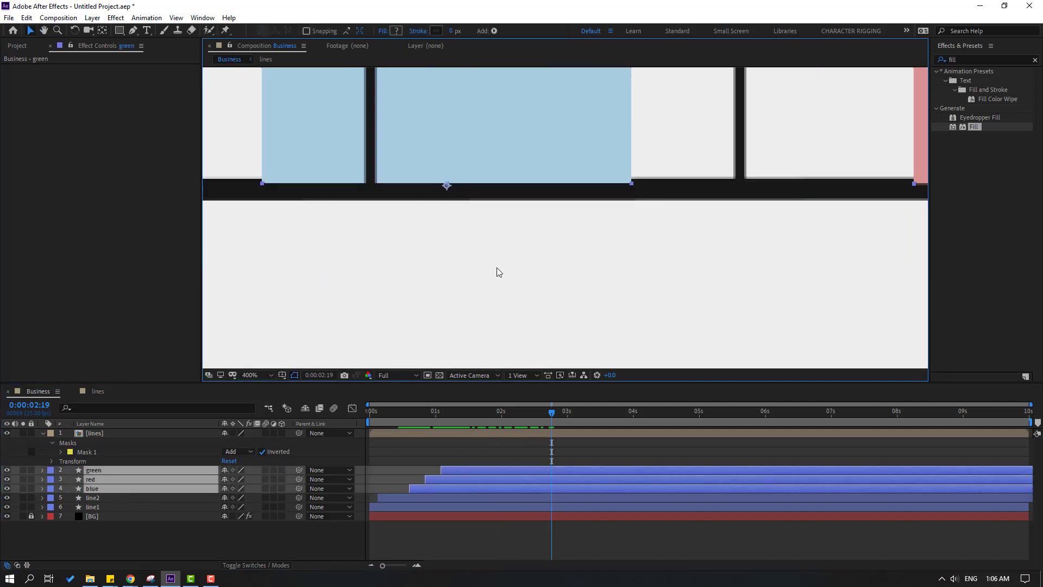
{"action": "key", "text": "shift+Up"}
{"action": "key", "text": "Up"}
{"action": "key", "text": "Up"}
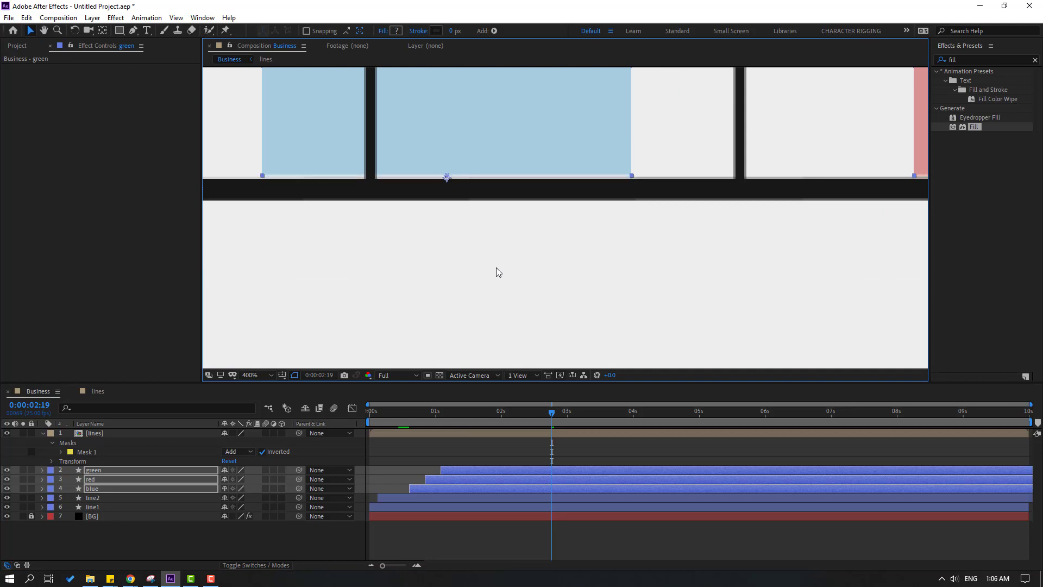
{"action": "key", "text": "Down"}
{"action": "key", "text": "Down"}
{"action": "scroll", "coordinate": [482, 289], "scroll_direction": "down", "scroll_amount": 4}
{"action": "key", "text": "space"}
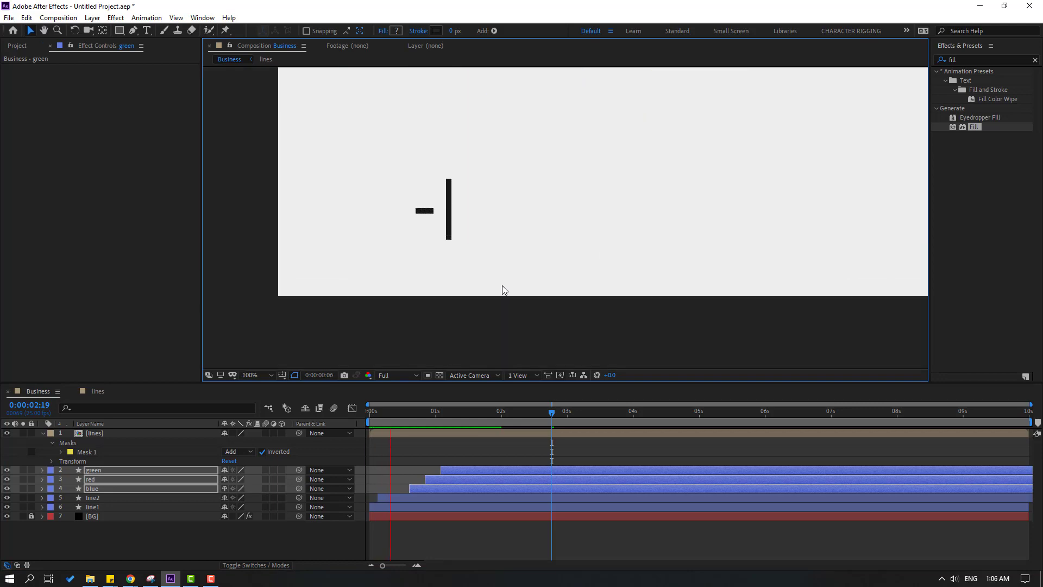
{"action": "left_click", "coordinate": [501, 414]}
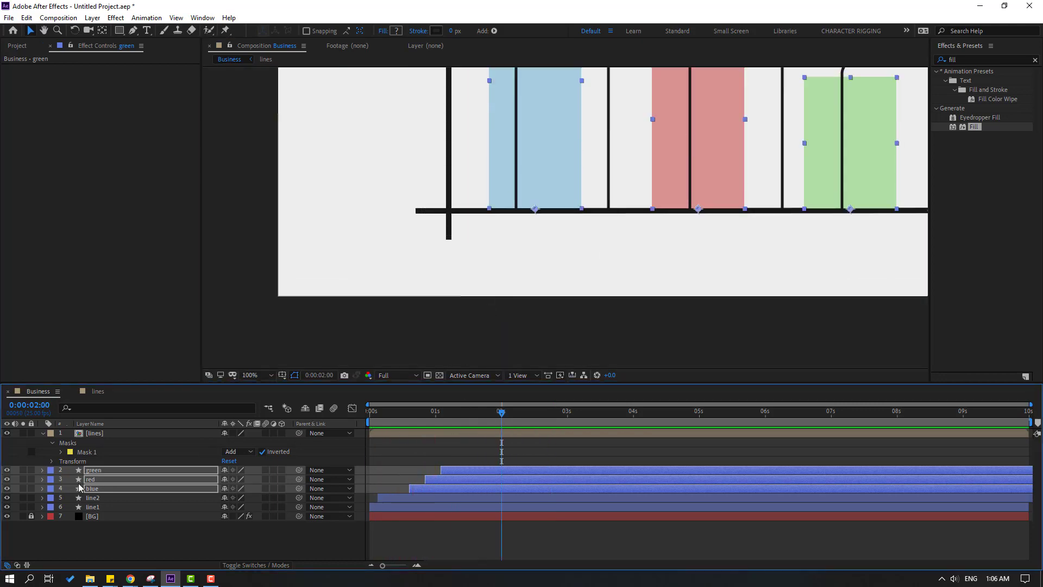
Step: Move the bar layers below line2 and line1, then preview the chart
{"action": "left_click_drag", "start_coordinate": [95, 485], "coordinate": [123, 511]}
{"action": "left_click", "coordinate": [94, 534]}
{"action": "scroll", "coordinate": [319, 302], "scroll_direction": "down", "scroll_amount": 4}
{"action": "key", "text": "space"}
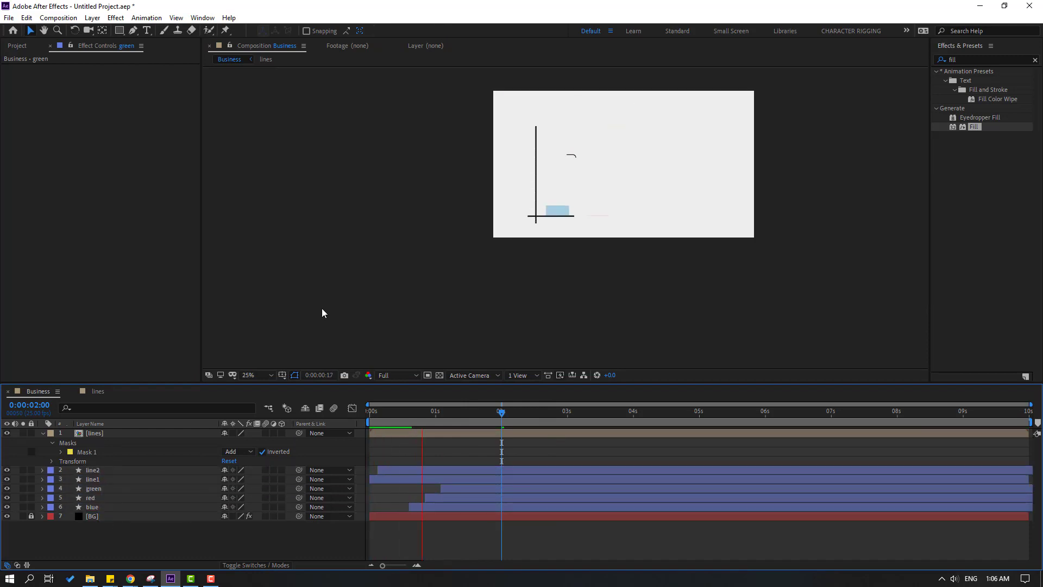